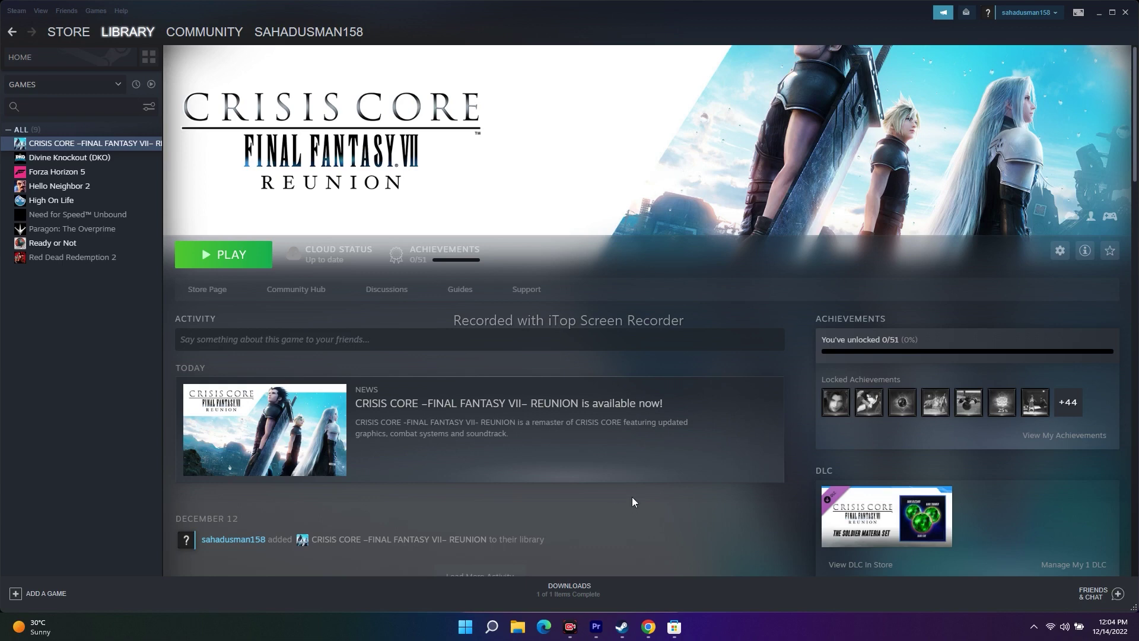
- Bring up the Windows power options and look at the Restart choice
{"action": "left_click", "coordinate": [465, 627]}
{"action": "left_click", "coordinate": [717, 585]}
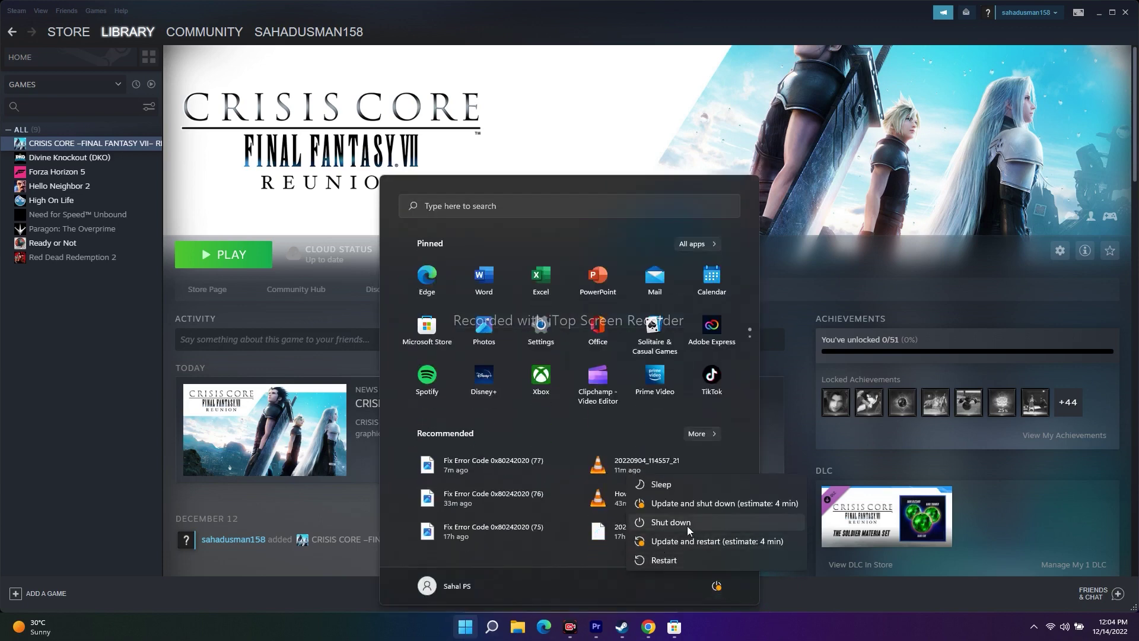
{"action": "left_click", "coordinate": [676, 562]}
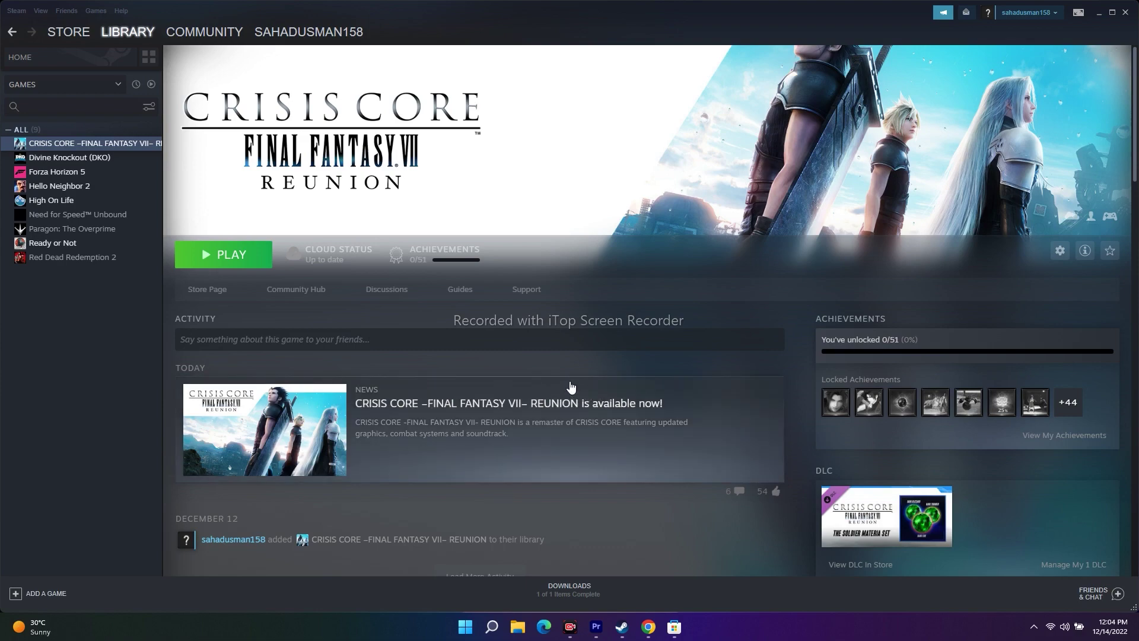
- Switch to Control Panel and open the Windows Defender Firewall page for apps allowed through the firewall
{"action": "left_click", "coordinate": [1097, 17]}
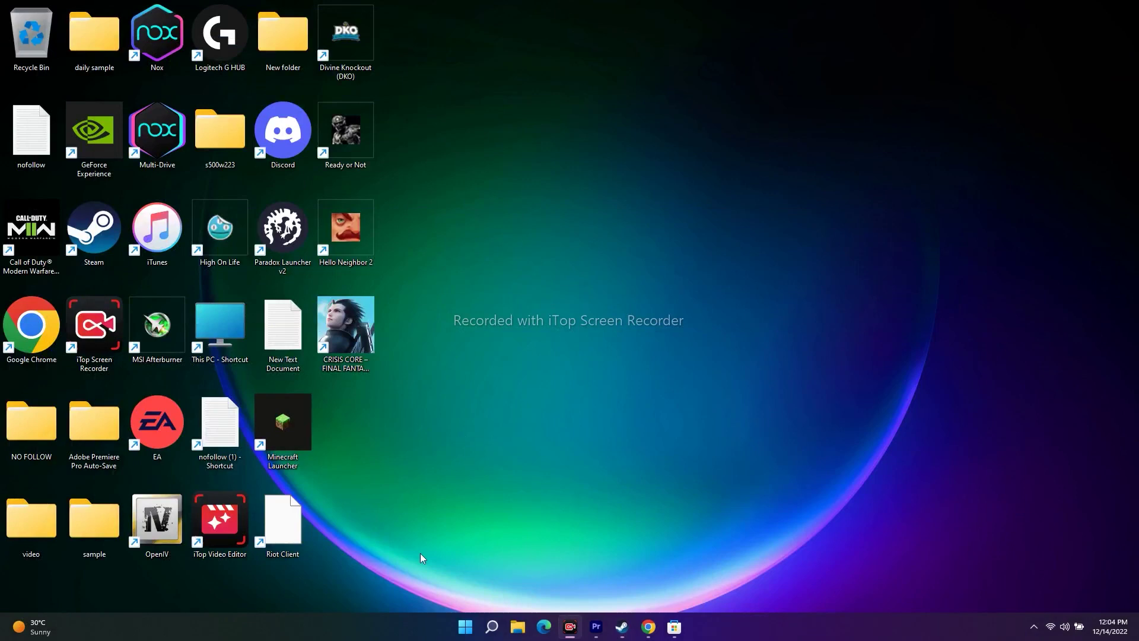
{"action": "left_click", "coordinate": [492, 628]}
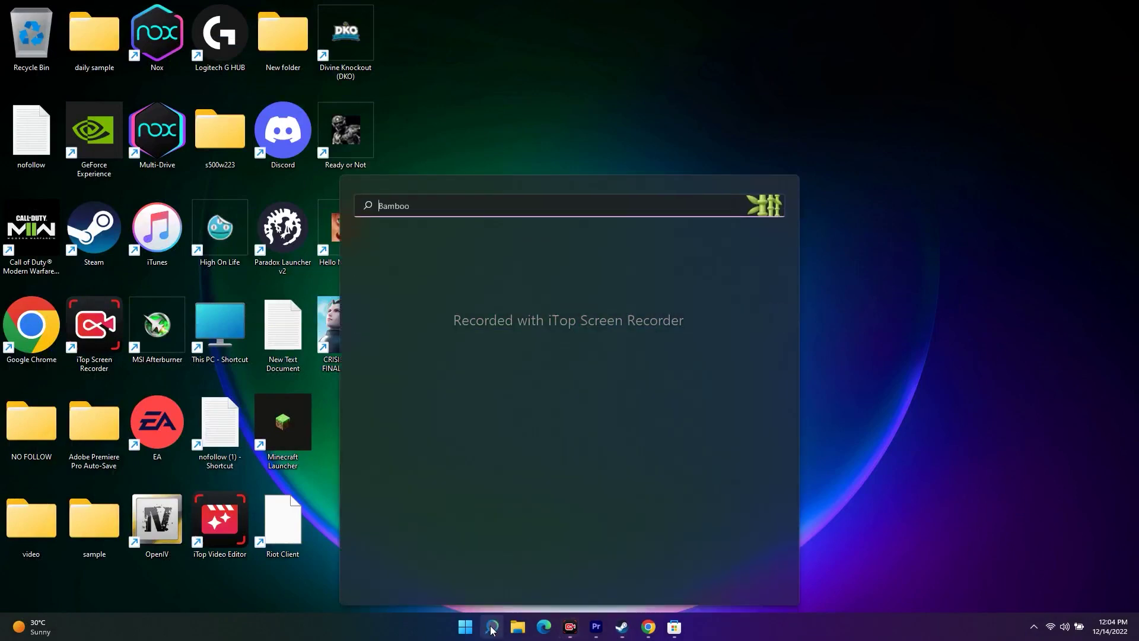
{"action": "left_click", "coordinate": [415, 288]}
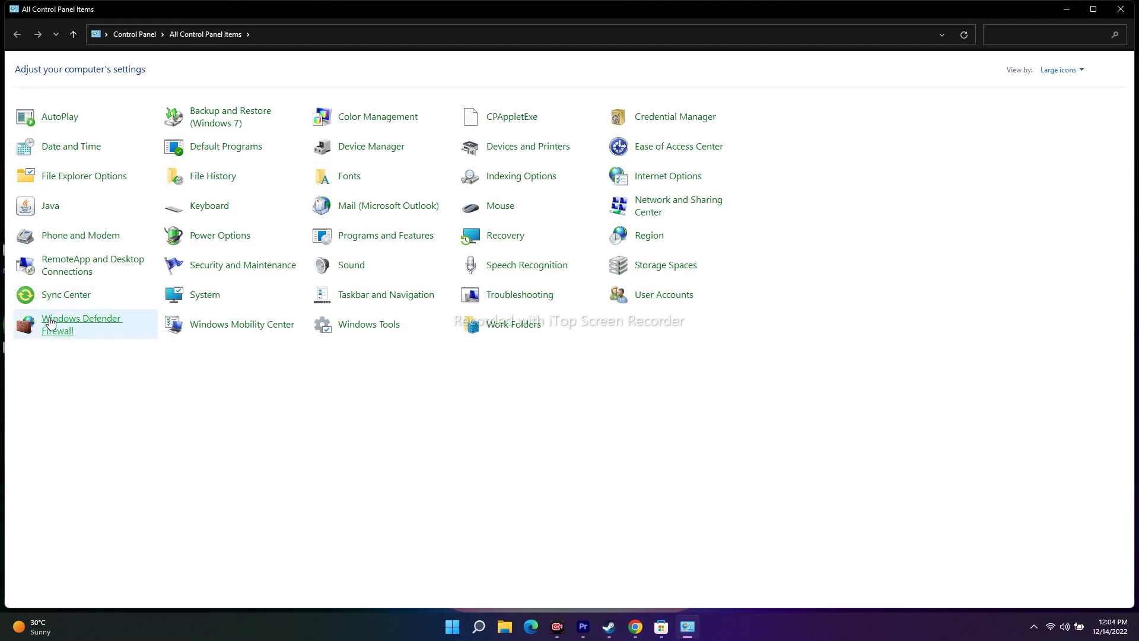
{"action": "left_click", "coordinate": [50, 323]}
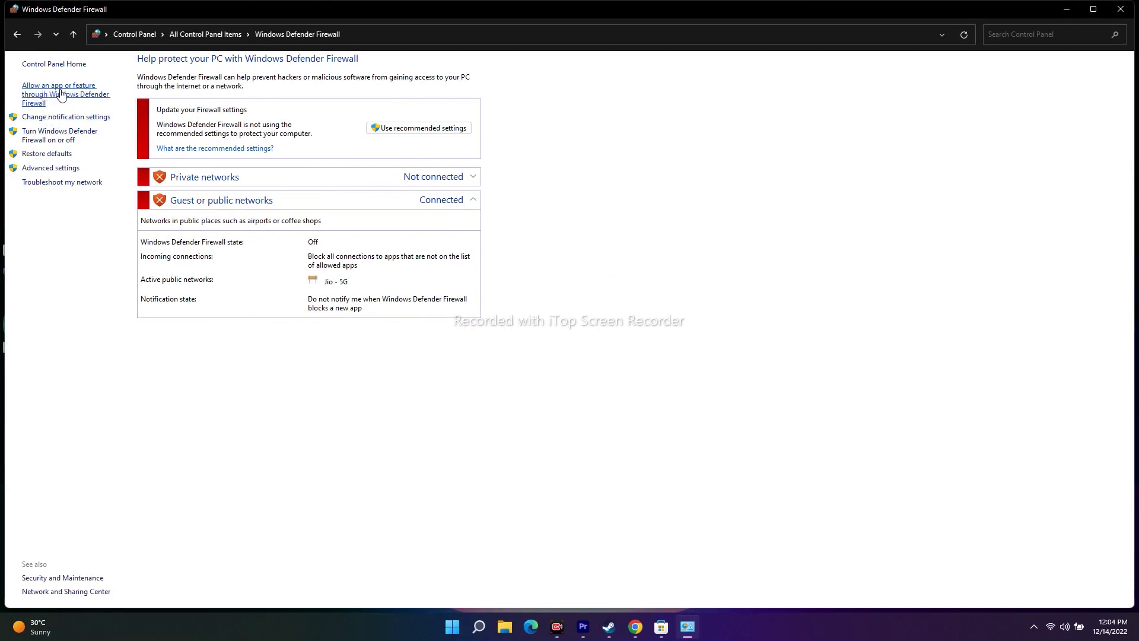
{"action": "left_click", "coordinate": [36, 93]}
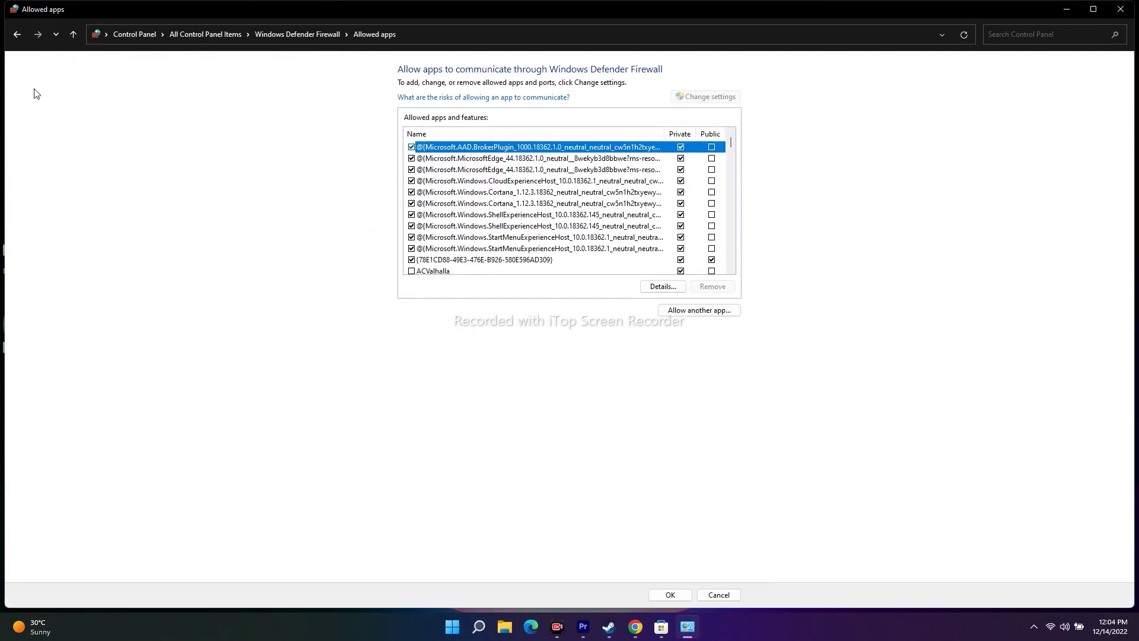
- Allow the first CRISIS CORE -FINAL FANTASY VII- REUNION entry through the firewall on private networks
{"action": "scroll", "coordinate": [561, 202], "scroll_direction": "down", "scroll_amount": 2}
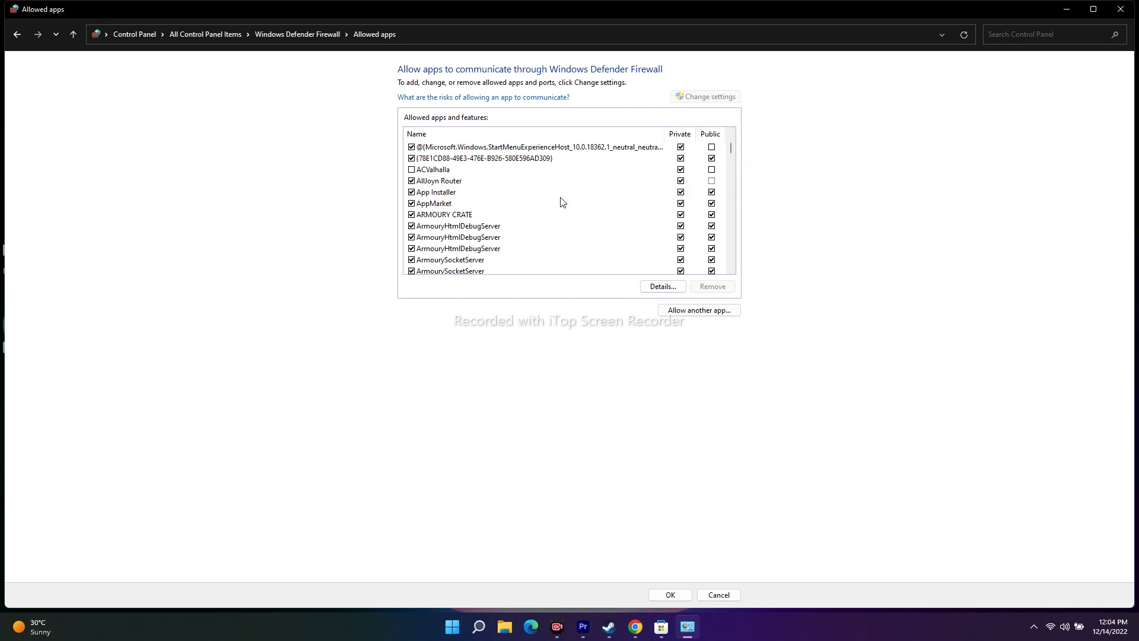
{"action": "scroll", "coordinate": [505, 205], "scroll_direction": "down", "scroll_amount": 6}
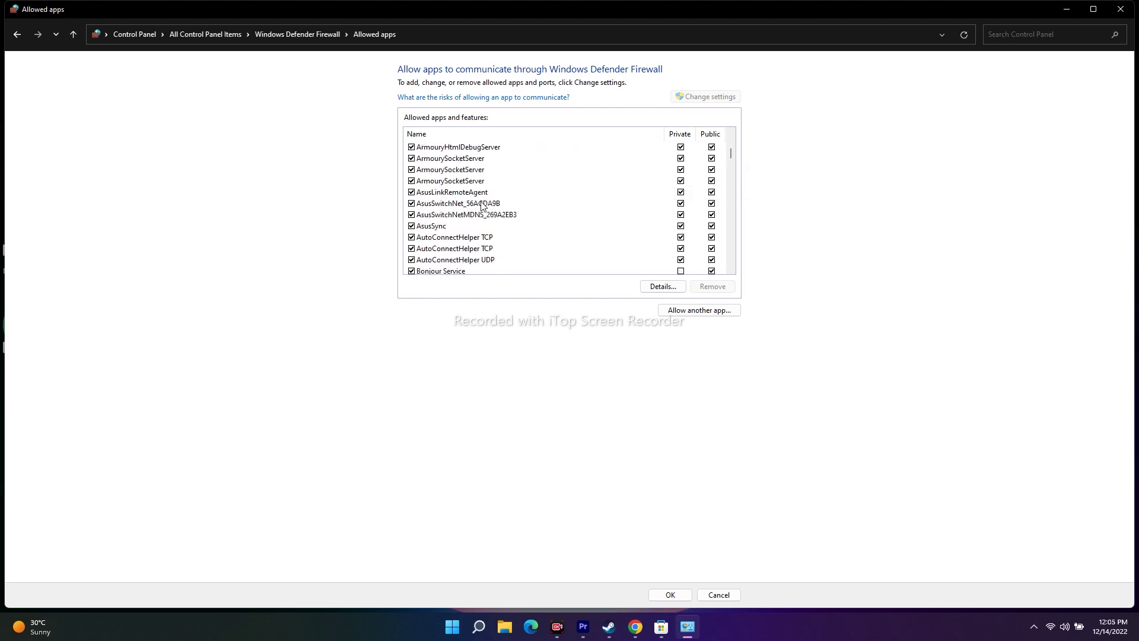
{"action": "scroll", "coordinate": [532, 204], "scroll_direction": "down", "scroll_amount": 1}
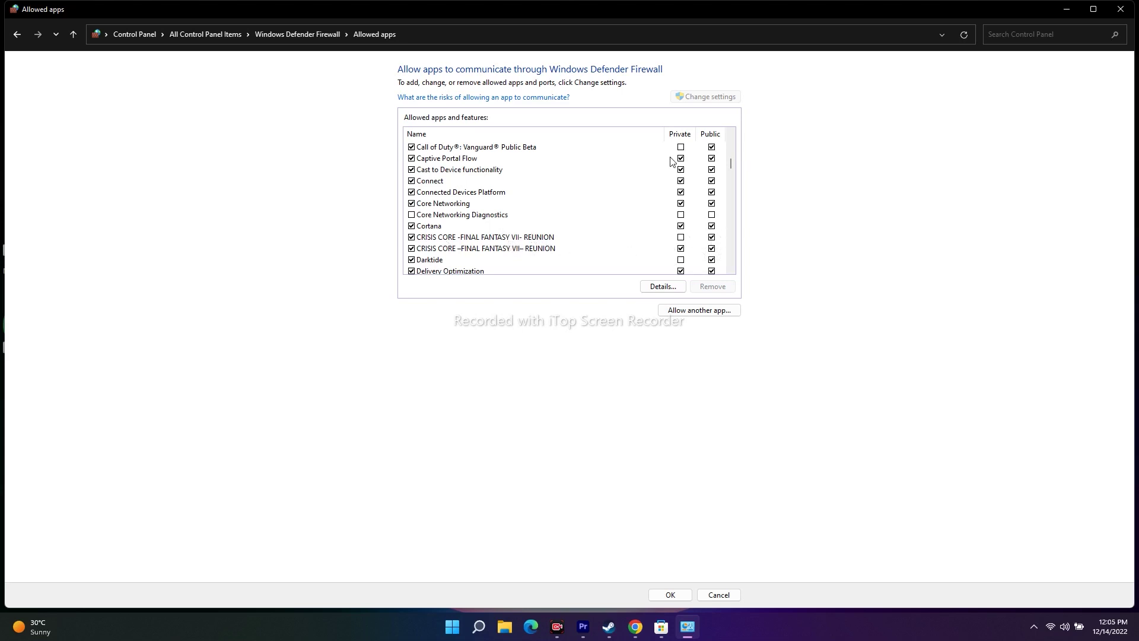
{"action": "left_click", "coordinate": [682, 237]}
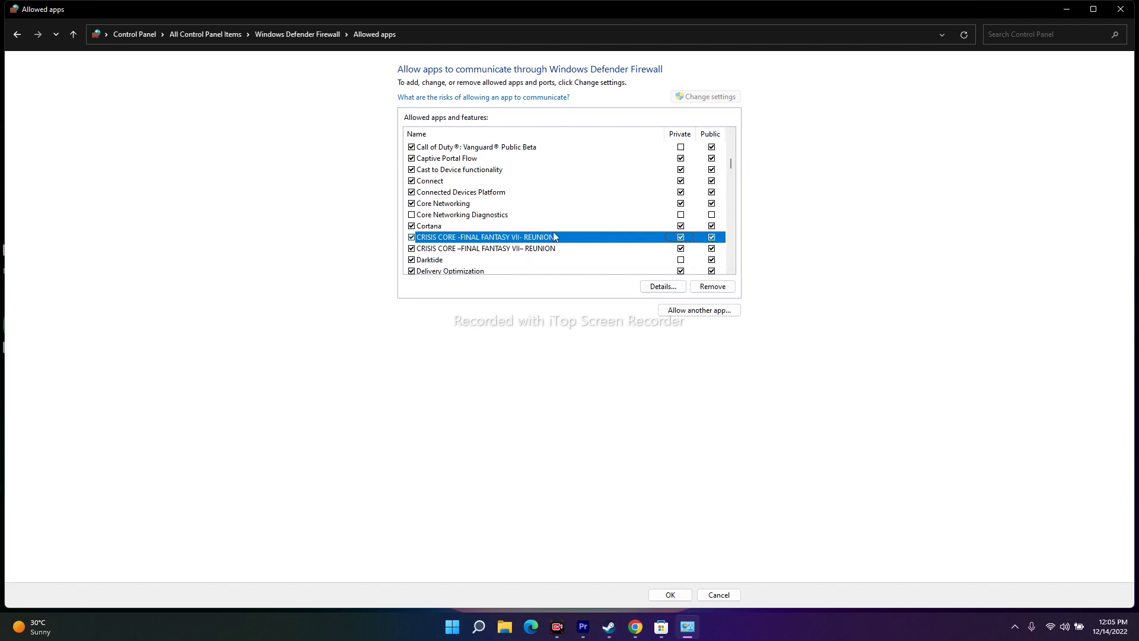
{"action": "left_click", "coordinate": [531, 249]}
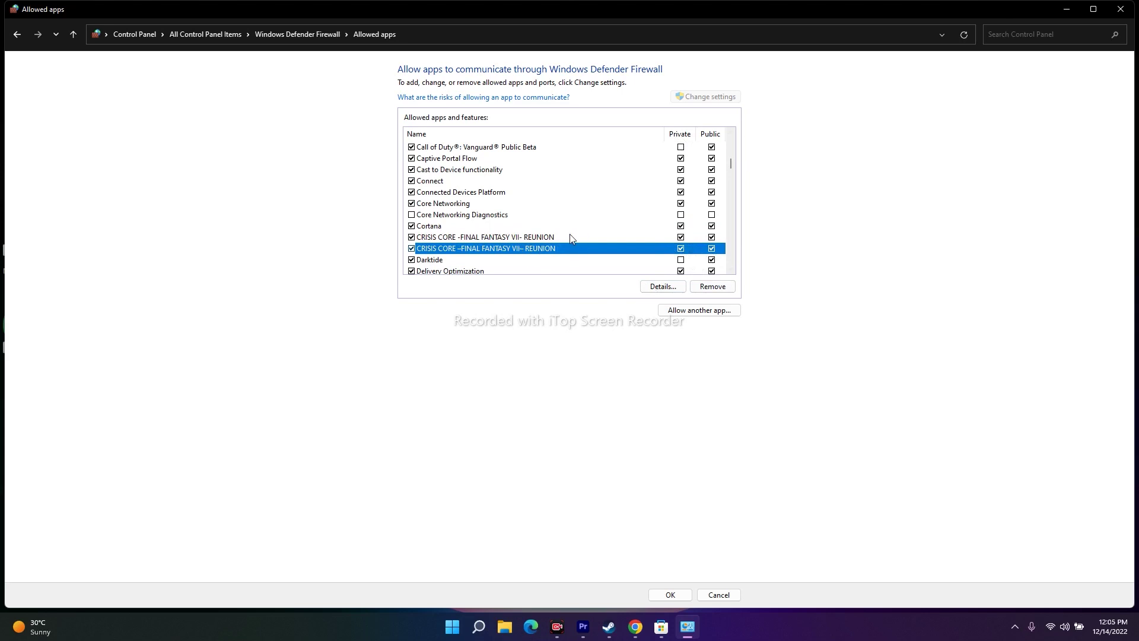
- Try to browse This PC for another app to allow through the firewall
{"action": "left_click", "coordinate": [699, 310]}
{"action": "left_click", "coordinate": [643, 372]}
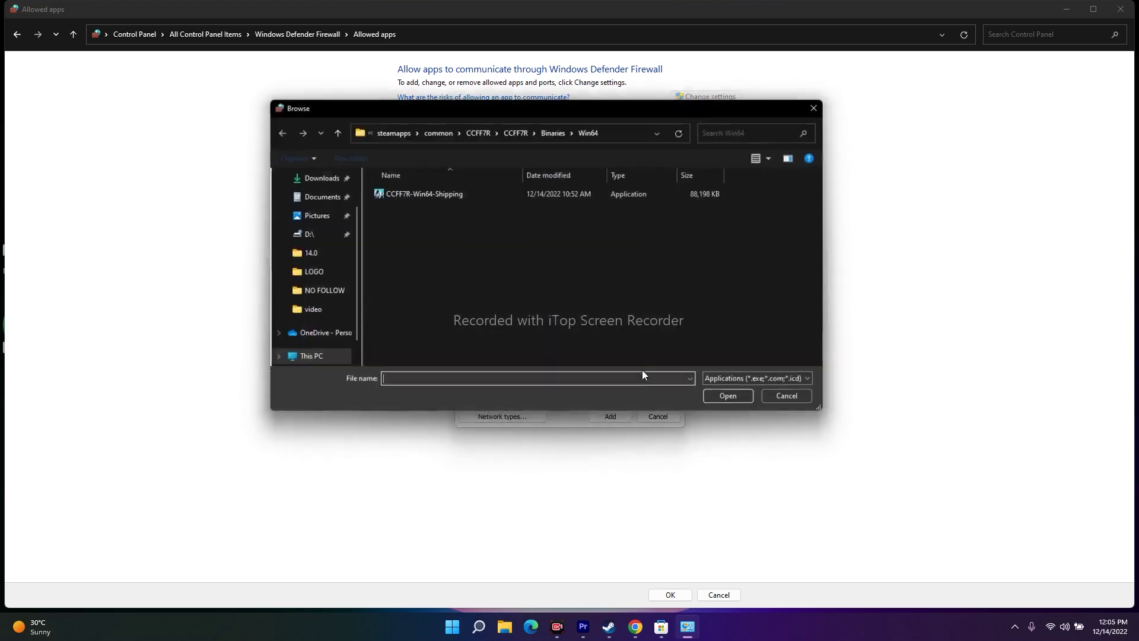
{"action": "scroll", "coordinate": [320, 297], "scroll_direction": "down", "scroll_amount": 2}
{"action": "left_click", "coordinate": [315, 321]}
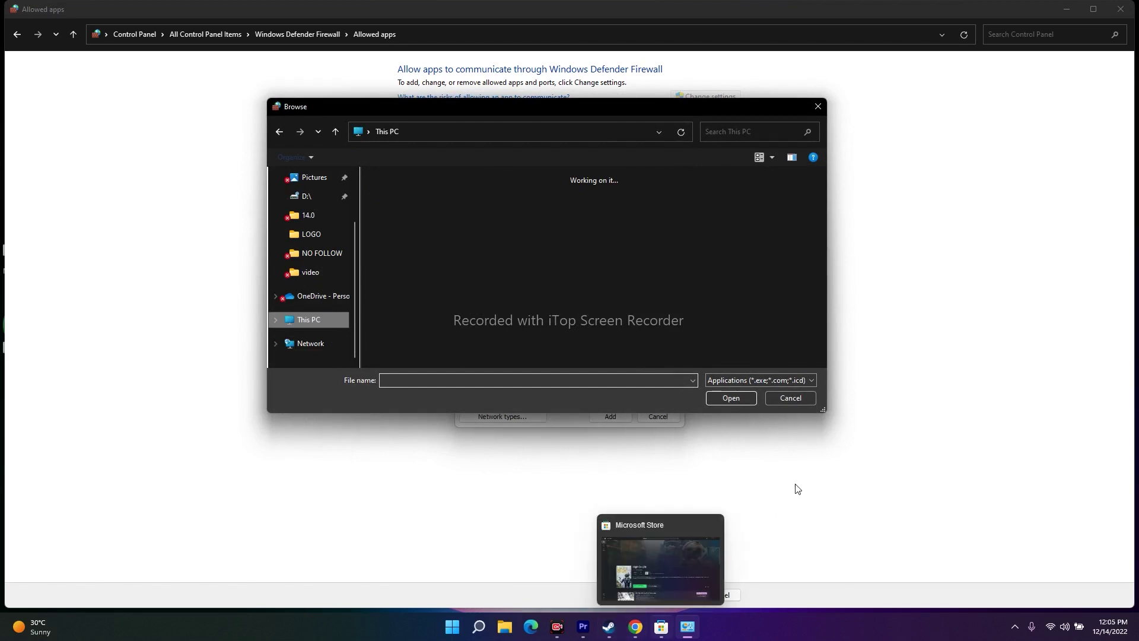
{"action": "left_click", "coordinate": [609, 627]}
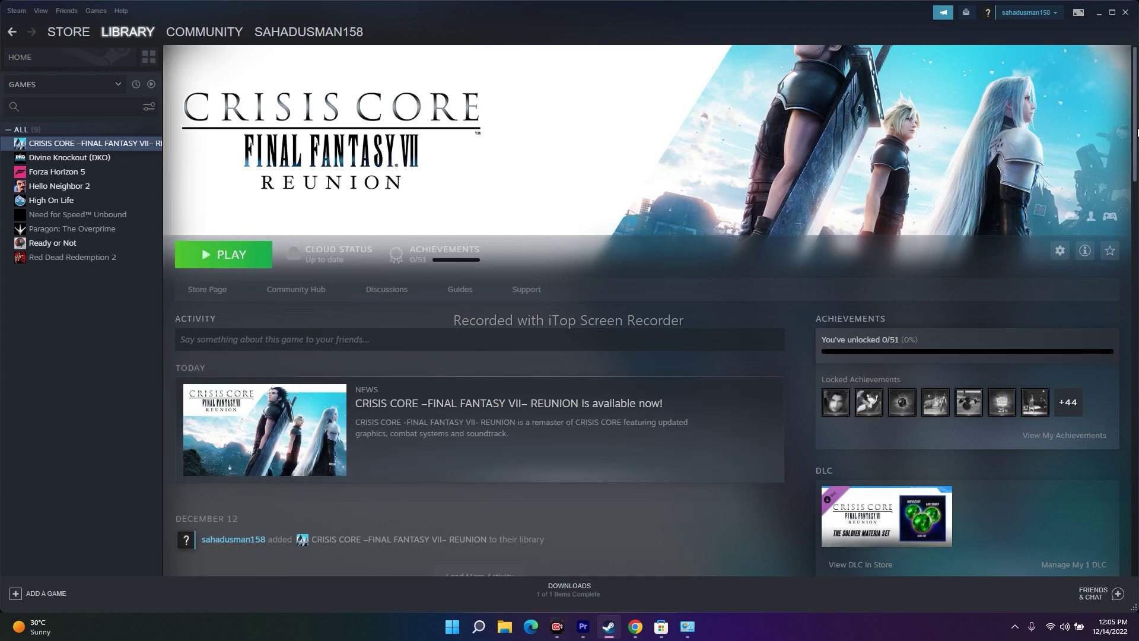
{"action": "left_click", "coordinate": [1099, 13]}
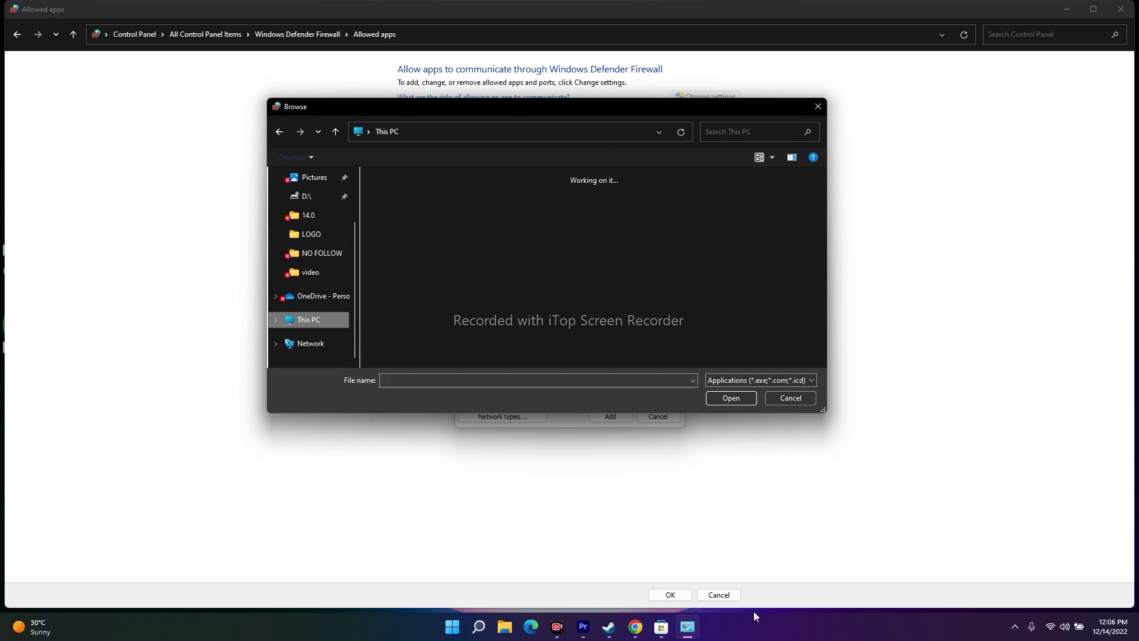
{"action": "key", "text": "Escape"}
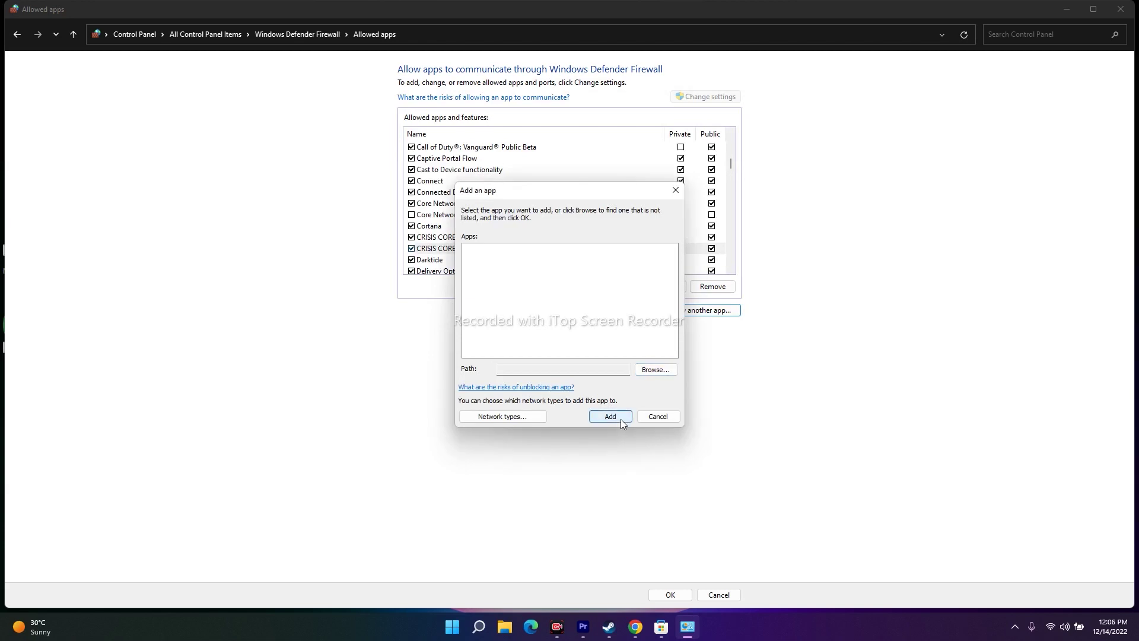
{"action": "left_click", "coordinate": [855, 356]}
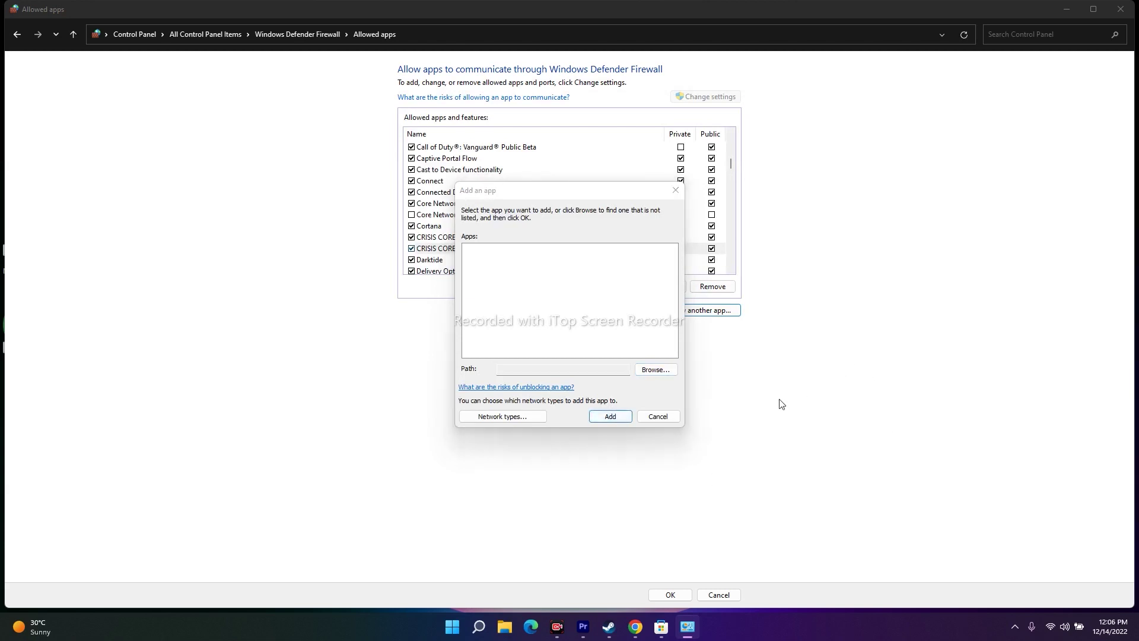
- Browse for the app to add, going to the Steam folder in Program Files (x86) on the C: drive
{"action": "left_click", "coordinate": [647, 370]}
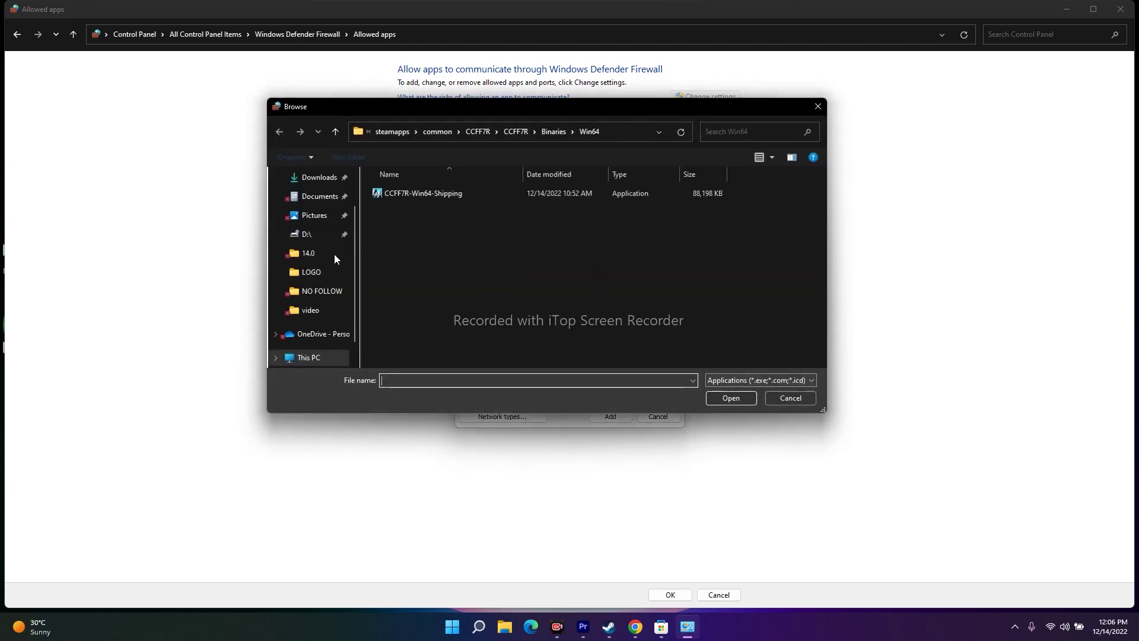
{"action": "scroll", "coordinate": [327, 285], "scroll_direction": "down", "scroll_amount": 1}
{"action": "left_click", "coordinate": [321, 324]}
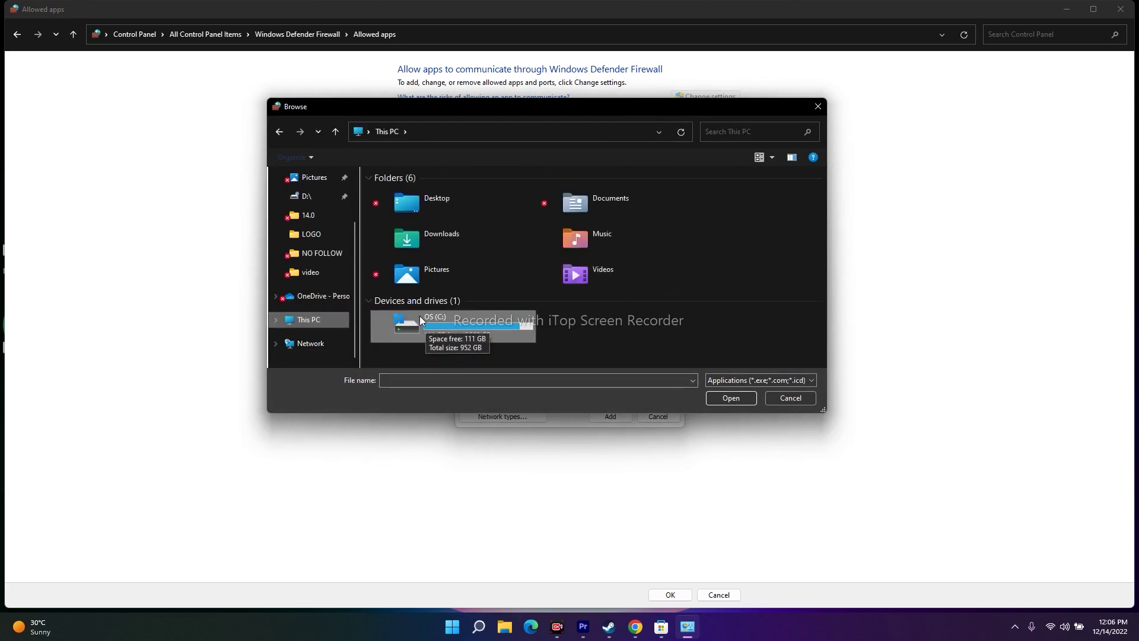
{"action": "double_click", "coordinate": [446, 328]}
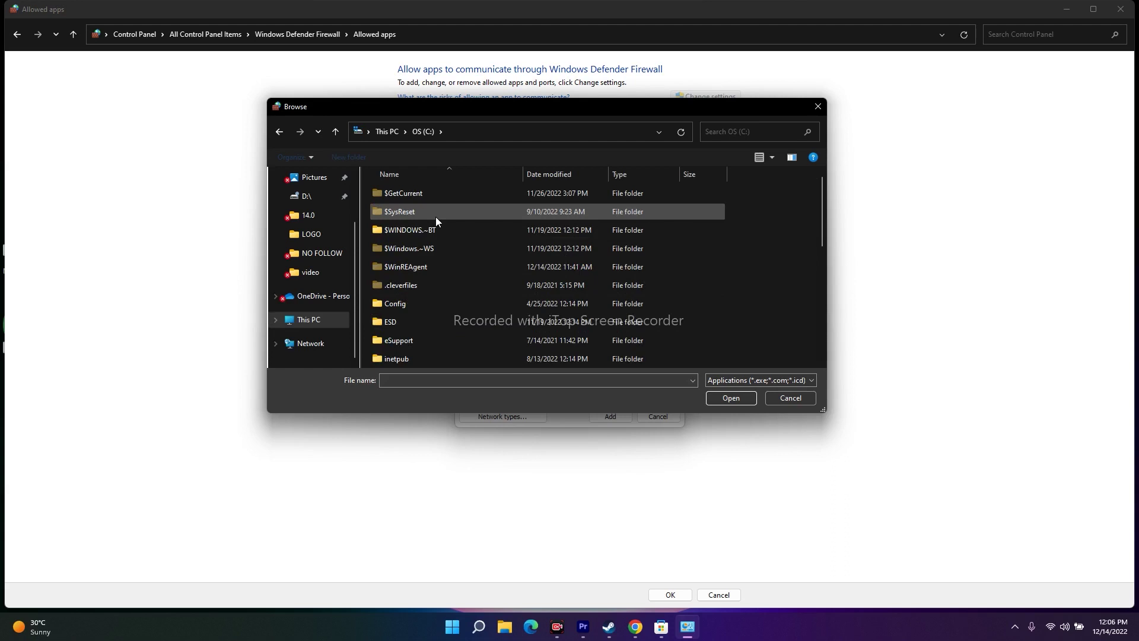
{"action": "scroll", "coordinate": [434, 220], "scroll_direction": "down", "scroll_amount": 1}
{"action": "scroll", "coordinate": [433, 225], "scroll_direction": "down", "scroll_amount": 2}
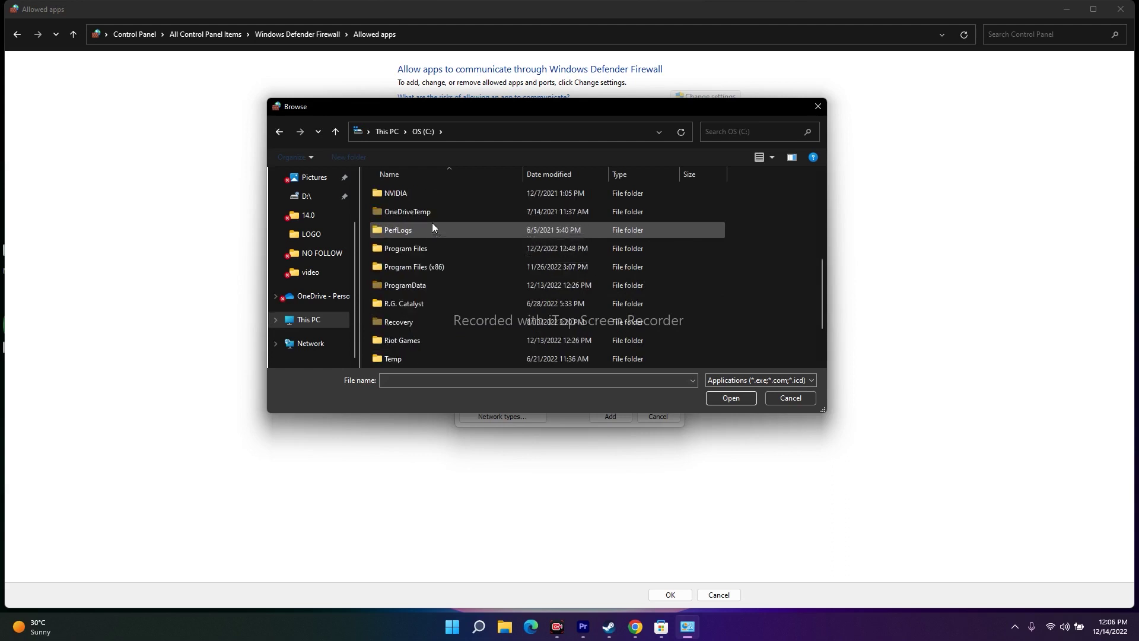
{"action": "double_click", "coordinate": [433, 269]}
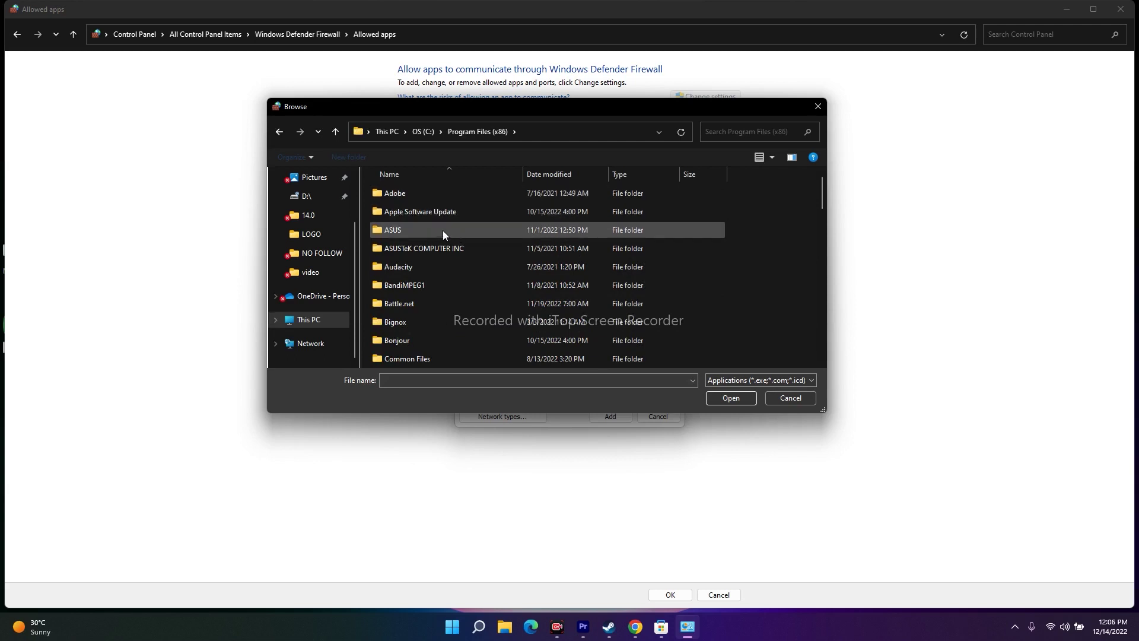
{"action": "scroll", "coordinate": [443, 232], "scroll_direction": "down", "scroll_amount": 4}
{"action": "scroll", "coordinate": [443, 232], "scroll_direction": "down", "scroll_amount": 5}
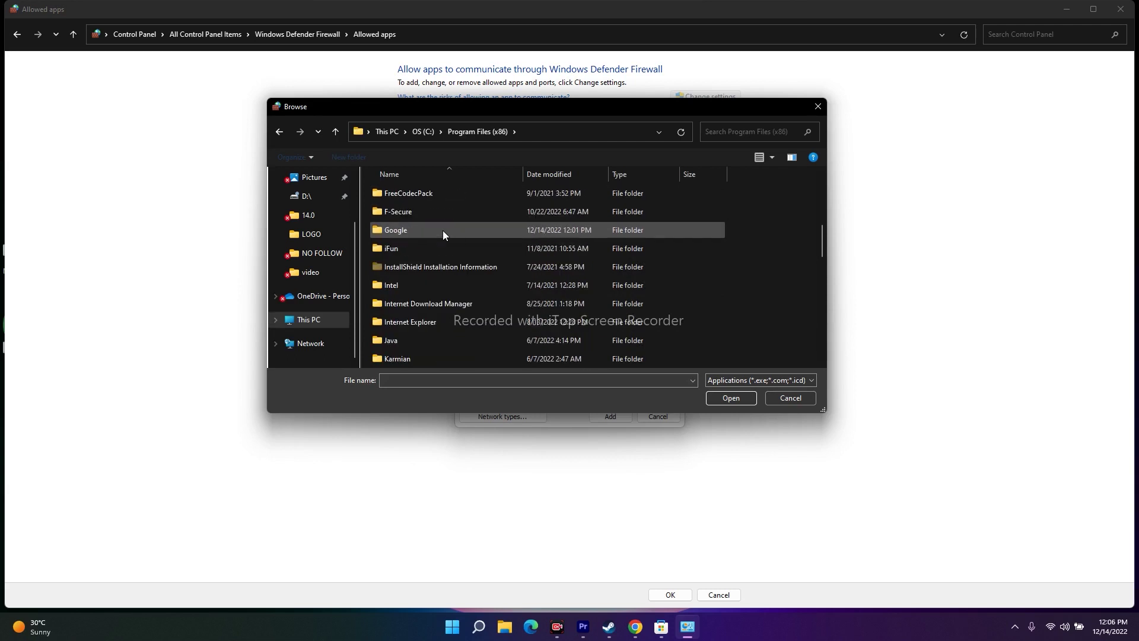
{"action": "scroll", "coordinate": [438, 251], "scroll_direction": "down", "scroll_amount": 3}
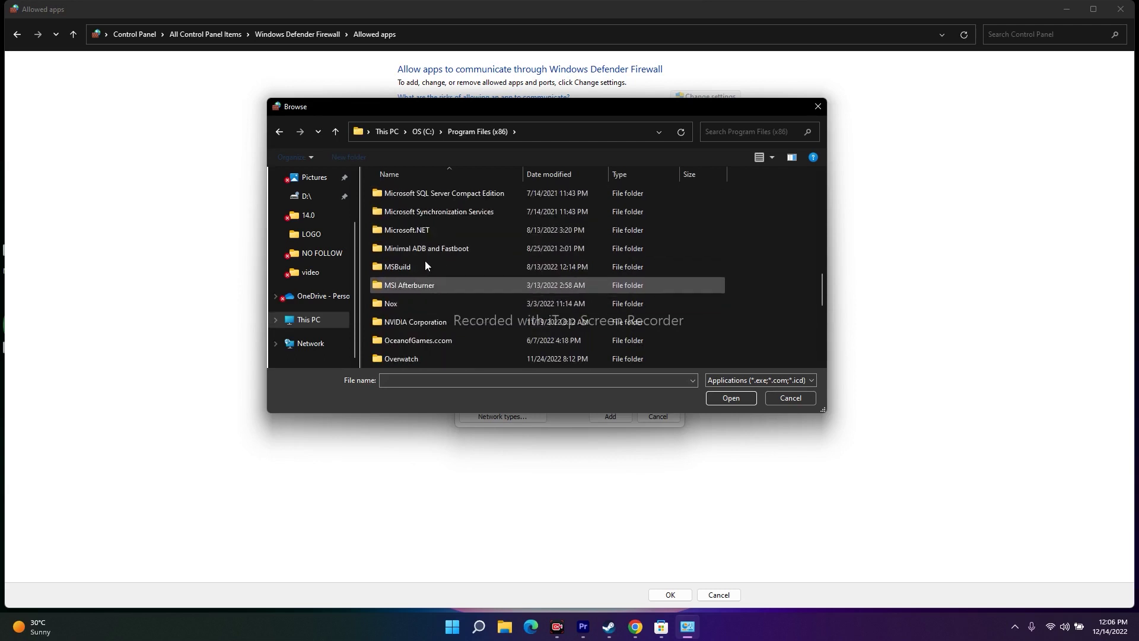
{"action": "double_click", "coordinate": [397, 322]}
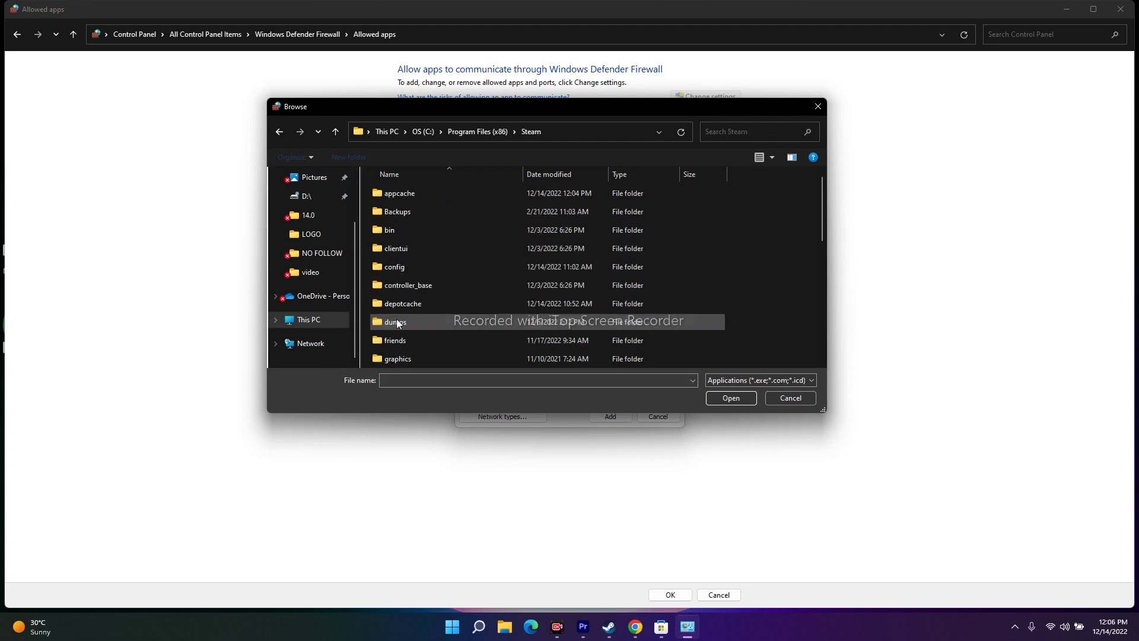
- Choose CCFF7R-Win64-Shipping from steamapps\common\CCFF7R\CCFF7R\Binaries\Win64 as the app to add
{"action": "scroll", "coordinate": [432, 204], "scroll_direction": "down", "scroll_amount": 1}
{"action": "scroll", "coordinate": [429, 270], "scroll_direction": "down", "scroll_amount": 3}
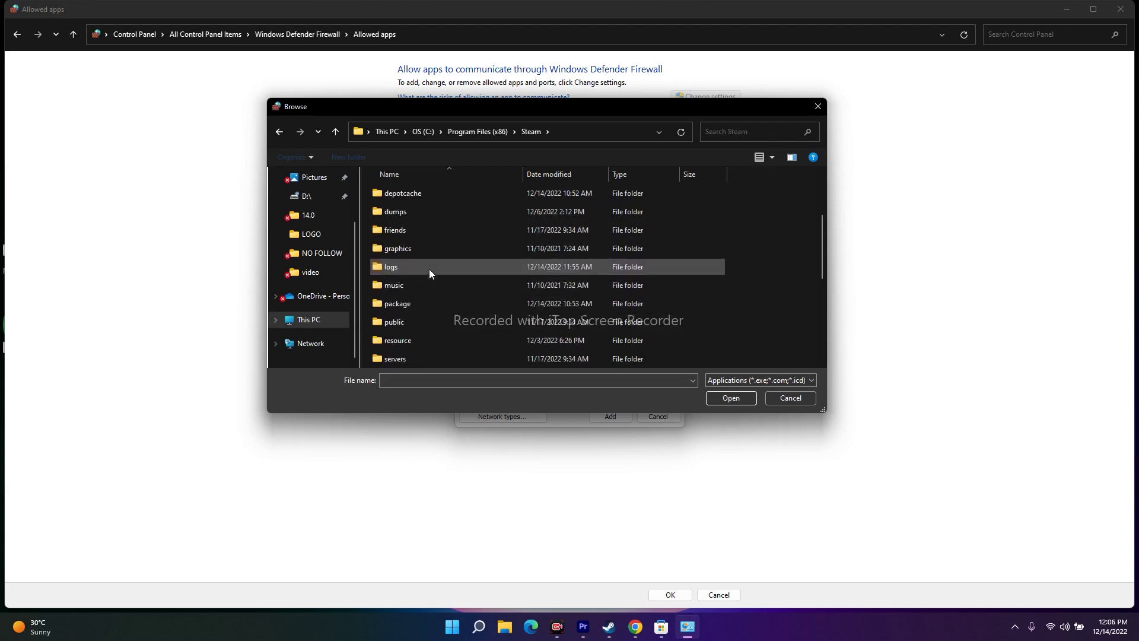
{"action": "double_click", "coordinate": [414, 339]}
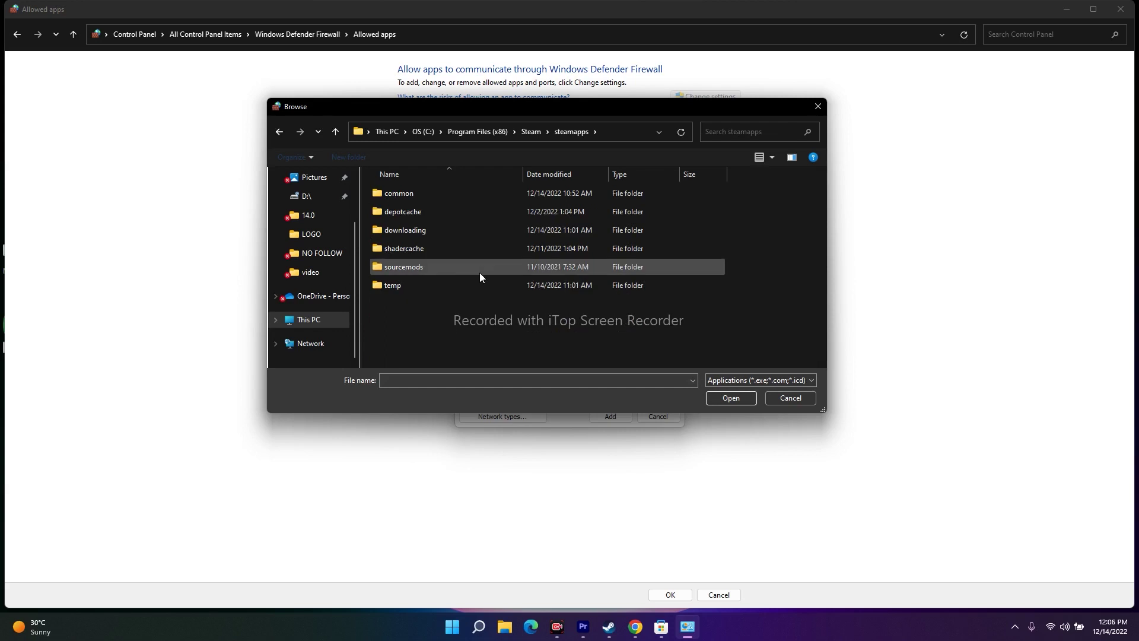
{"action": "double_click", "coordinate": [421, 193]}
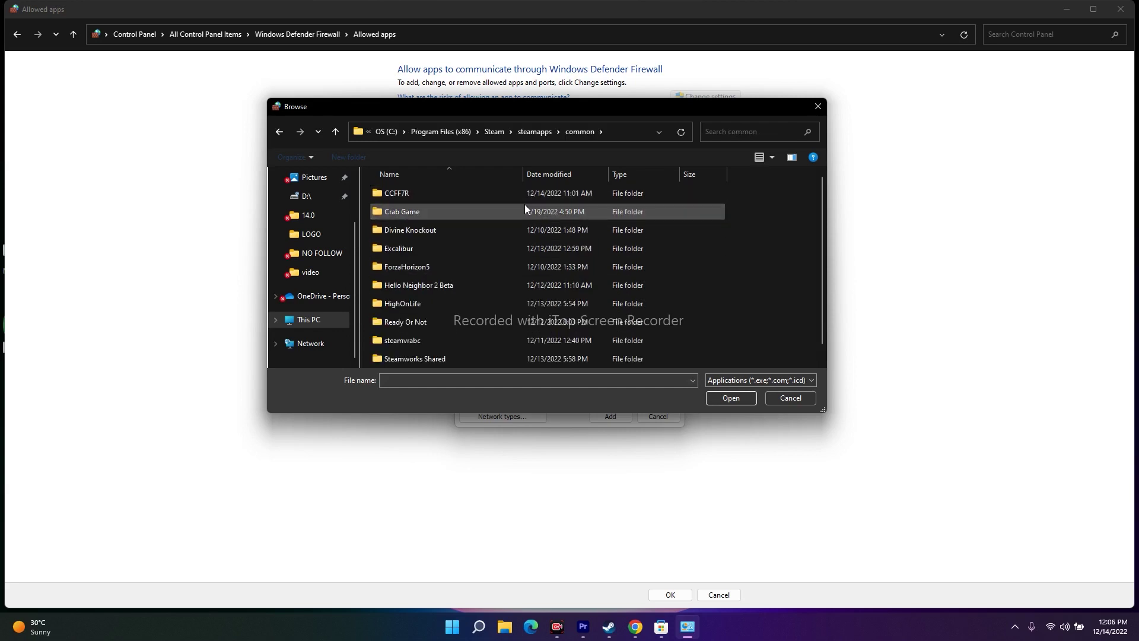
{"action": "double_click", "coordinate": [405, 195]}
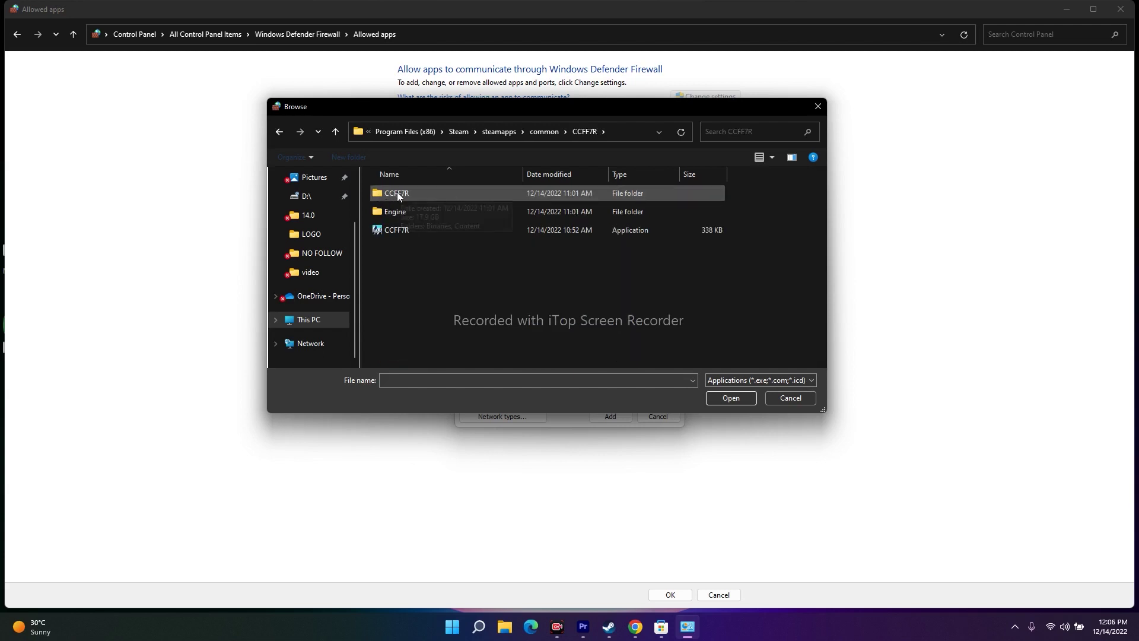
{"action": "double_click", "coordinate": [408, 193]}
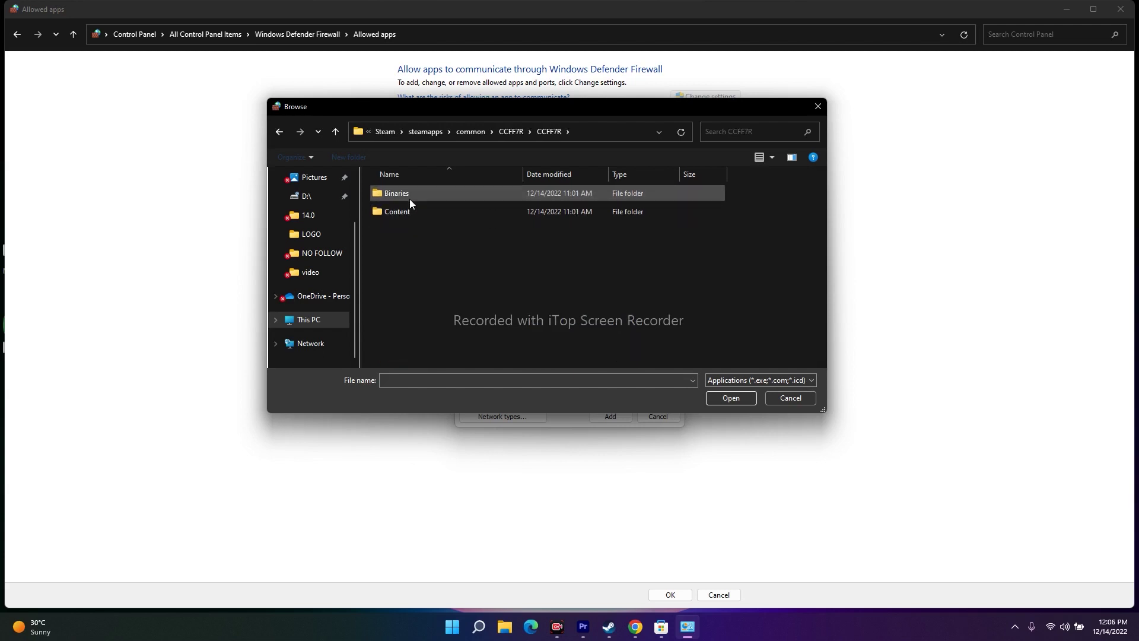
{"action": "double_click", "coordinate": [409, 197]}
{"action": "double_click", "coordinate": [424, 198]}
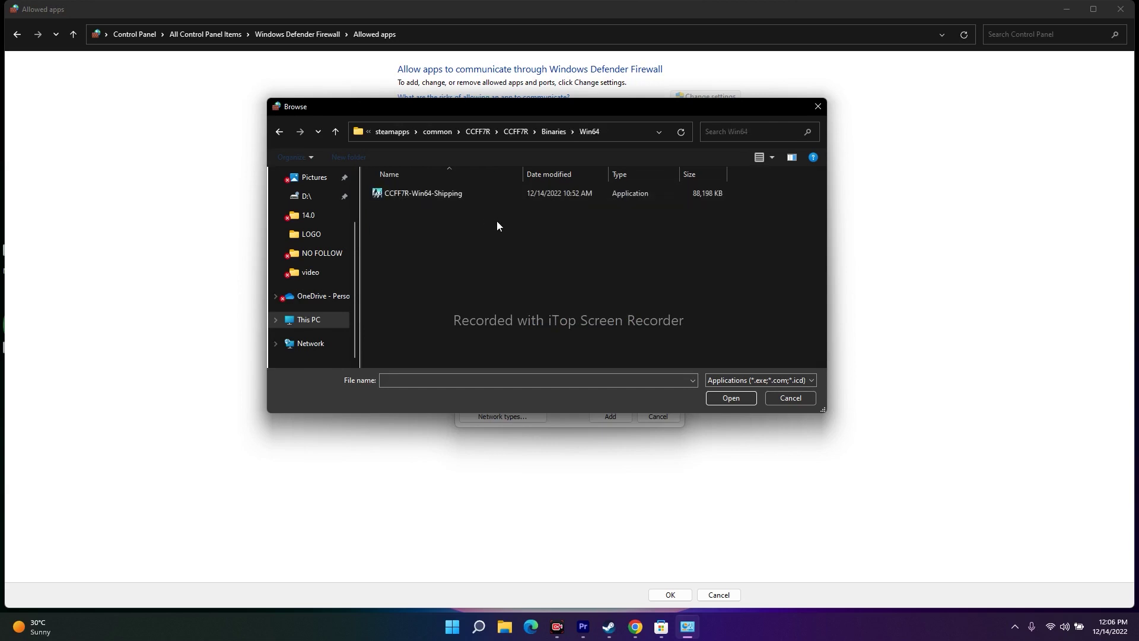
{"action": "left_click", "coordinate": [449, 198]}
{"action": "left_click", "coordinate": [730, 397]}
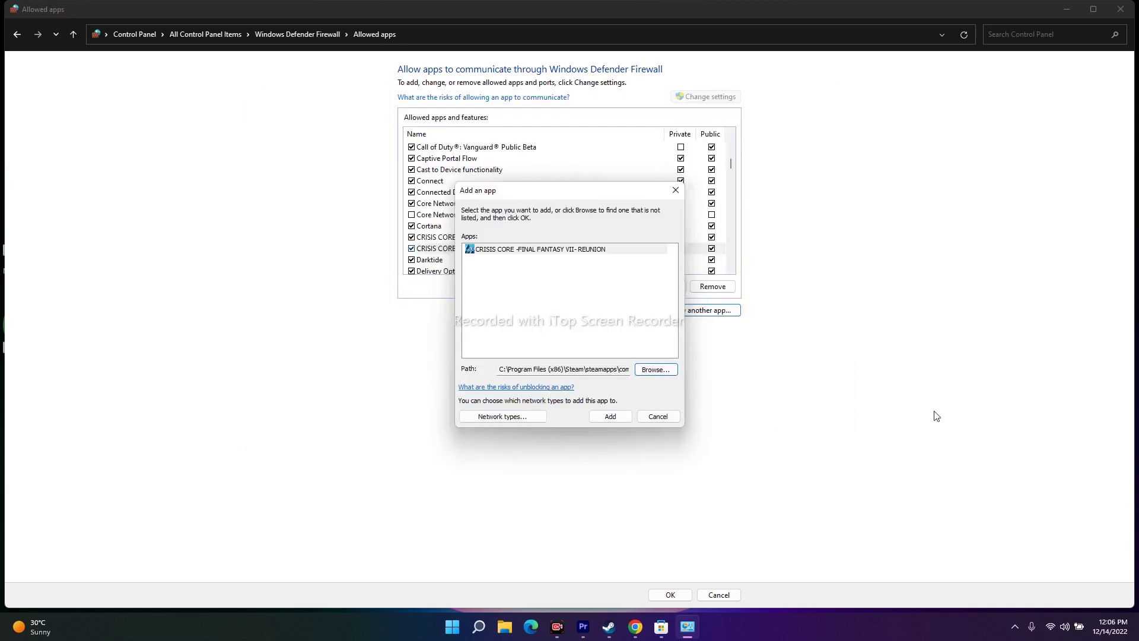
- Try to add CRISIS CORE -FINAL FANTASY VII- REUNION to the allowed apps, and close the dialog for adding an app
{"action": "left_click", "coordinate": [611, 417]}
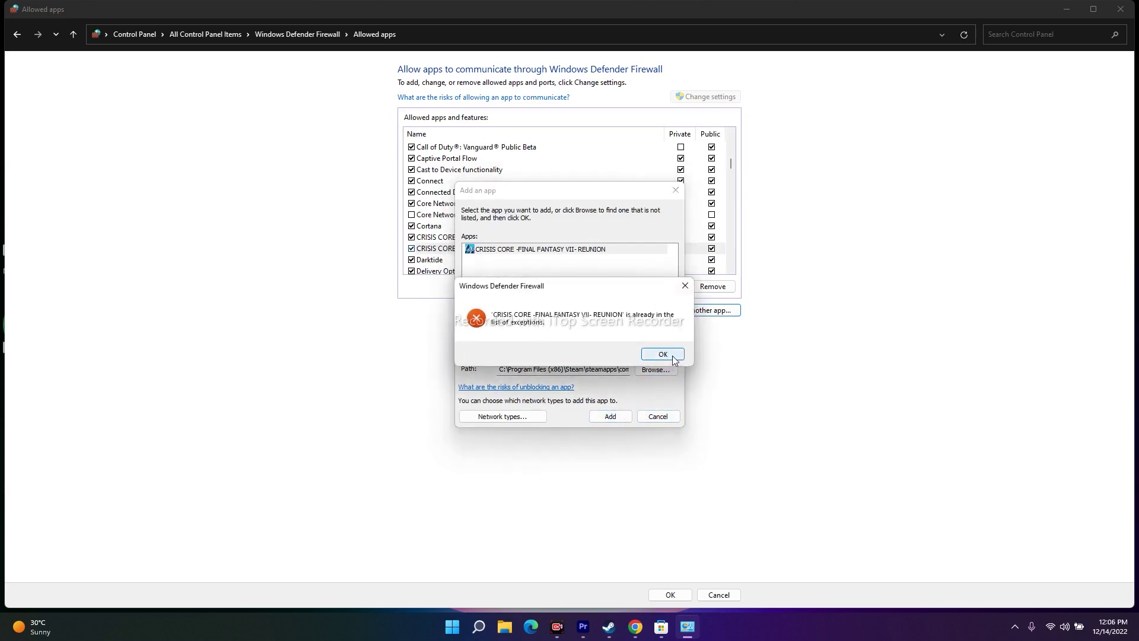
{"action": "left_click", "coordinate": [665, 354]}
{"action": "left_click", "coordinate": [665, 418]}
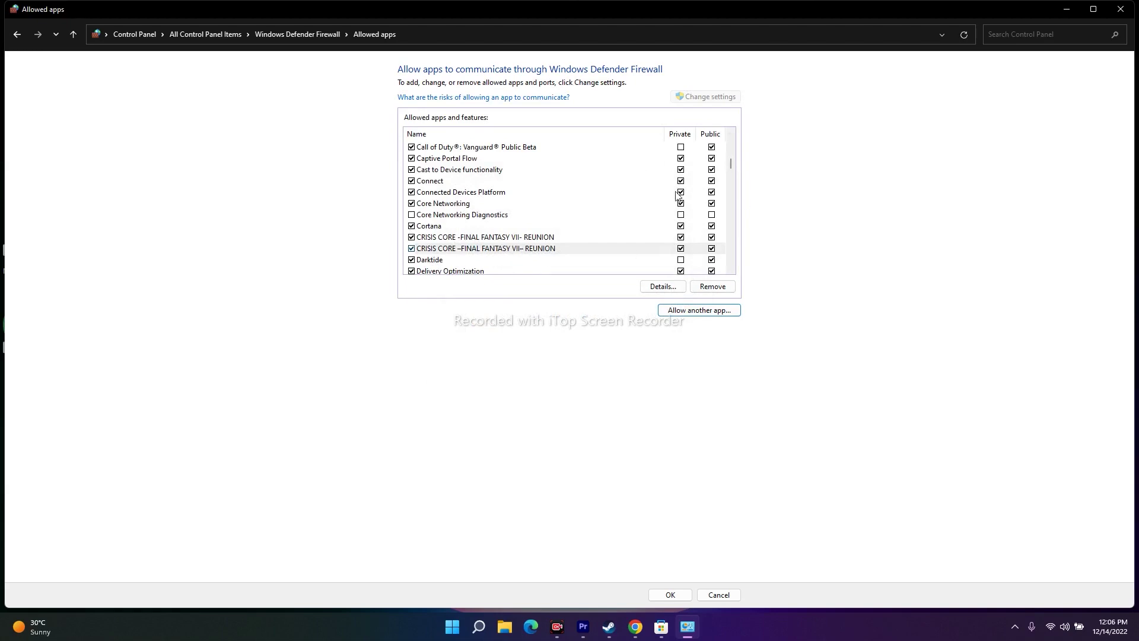
- Close the firewall's Allowed apps window, bring up the game's library page in Steam and minimize Steam
{"action": "left_click", "coordinate": [1120, 8]}
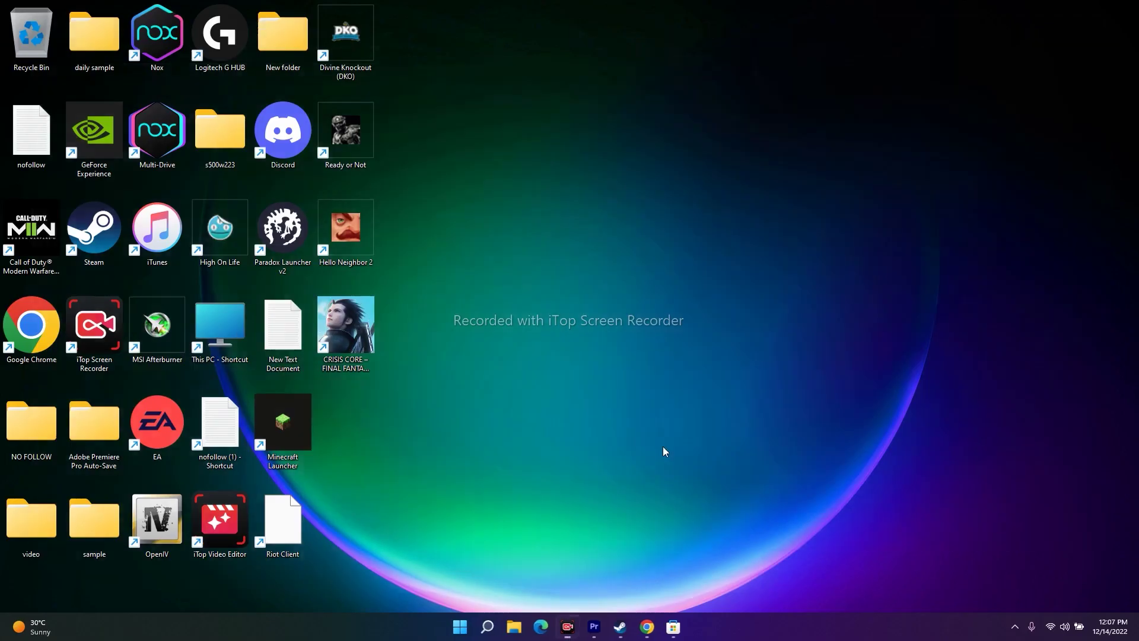
{"action": "left_click", "coordinate": [622, 627]}
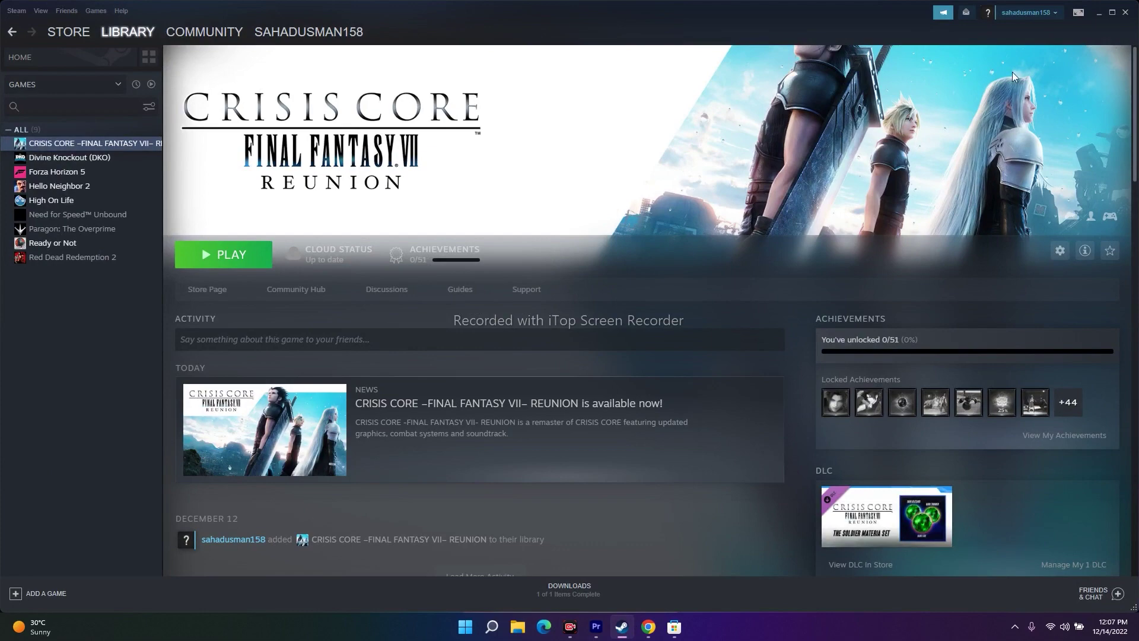
{"action": "left_click", "coordinate": [1098, 13]}
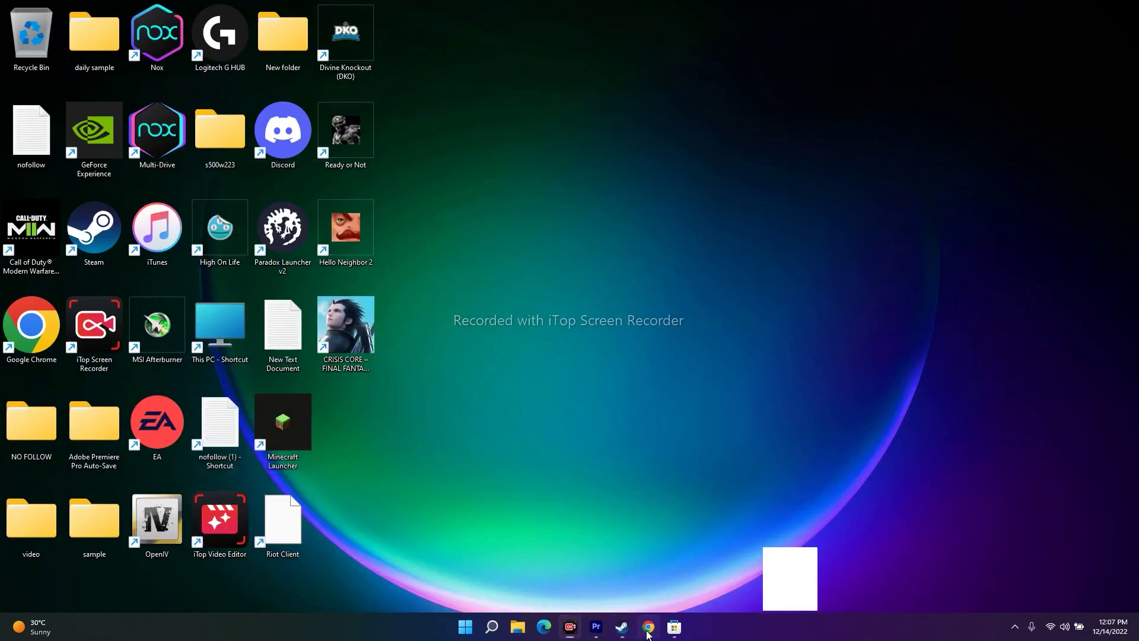
{"action": "left_click", "coordinate": [649, 627]}
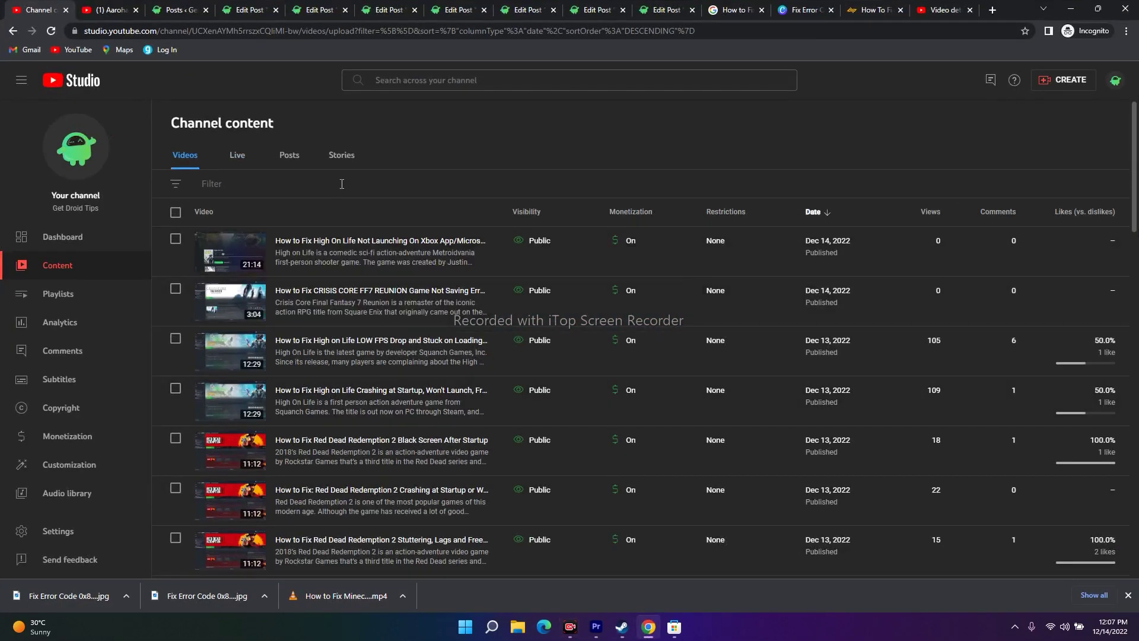
{"action": "scroll", "coordinate": [349, 176], "scroll_direction": "down", "scroll_amount": 1}
{"action": "scroll", "coordinate": [349, 177], "scroll_direction": "down", "scroll_amount": 3}
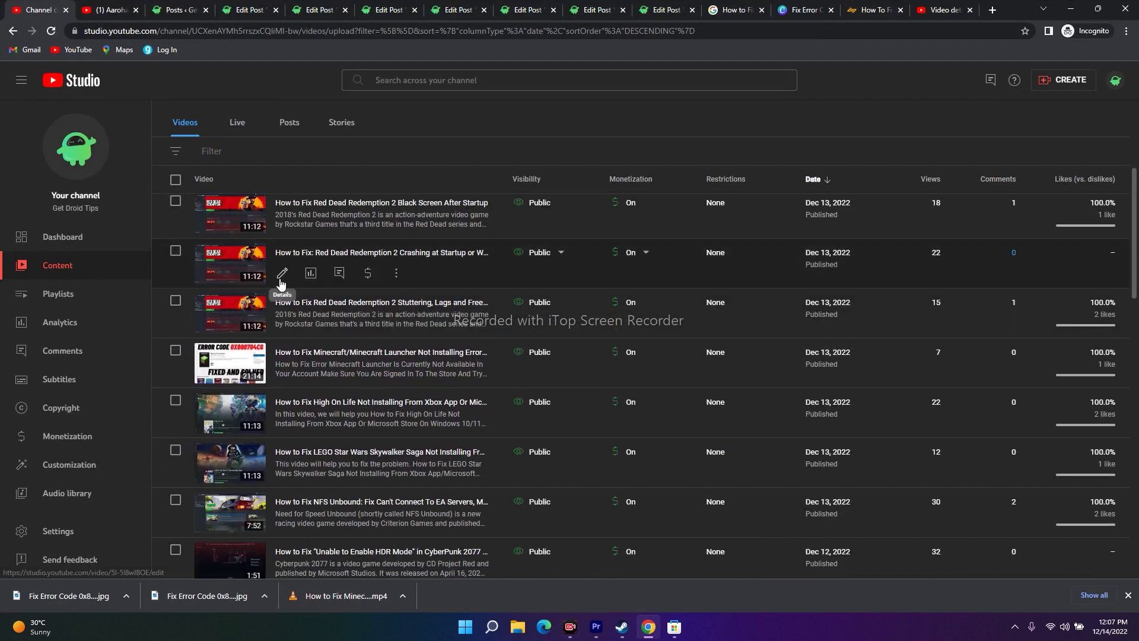
{"action": "left_click", "coordinate": [283, 290]}
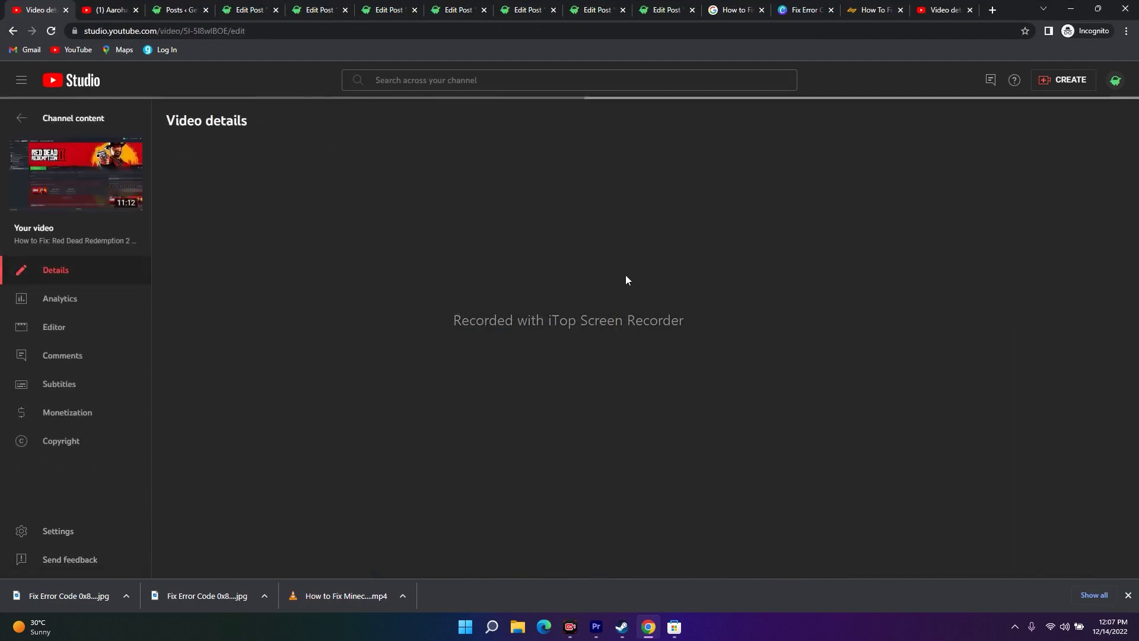
- Open the video's YouTube link in a new tab, go to it and expand the full description
{"action": "right_click", "coordinate": [692, 284]}
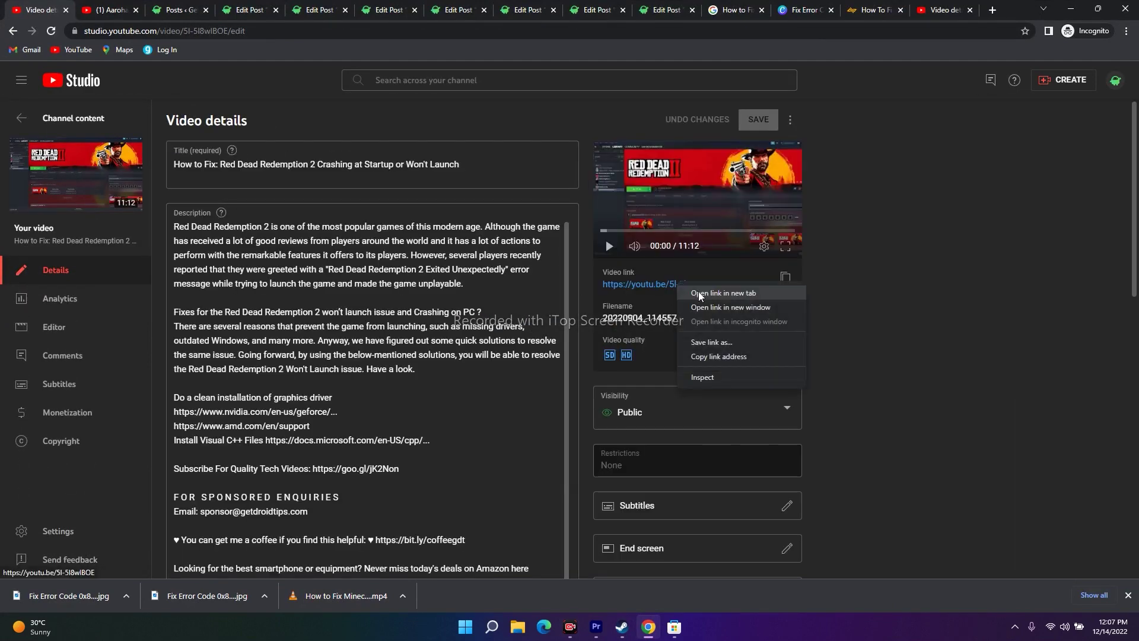
{"action": "left_click", "coordinate": [701, 292]}
{"action": "left_click", "coordinate": [99, 9]}
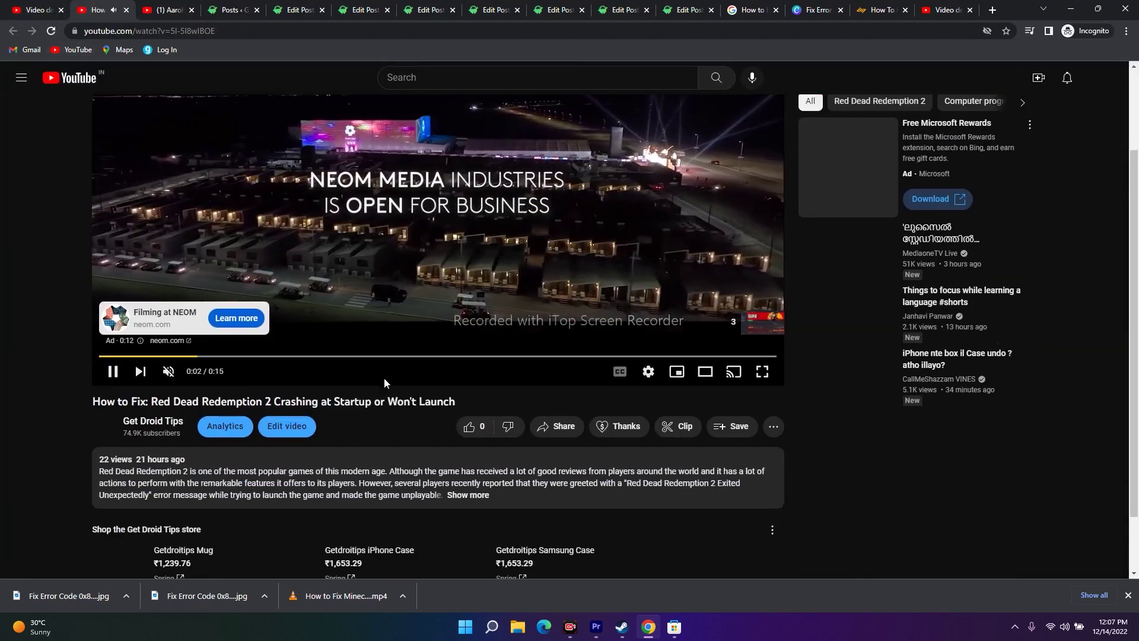
{"action": "scroll", "coordinate": [433, 409], "scroll_direction": "down", "scroll_amount": 1}
{"action": "left_click", "coordinate": [475, 430]}
{"action": "scroll", "coordinate": [356, 415], "scroll_direction": "down", "scroll_amount": 3}
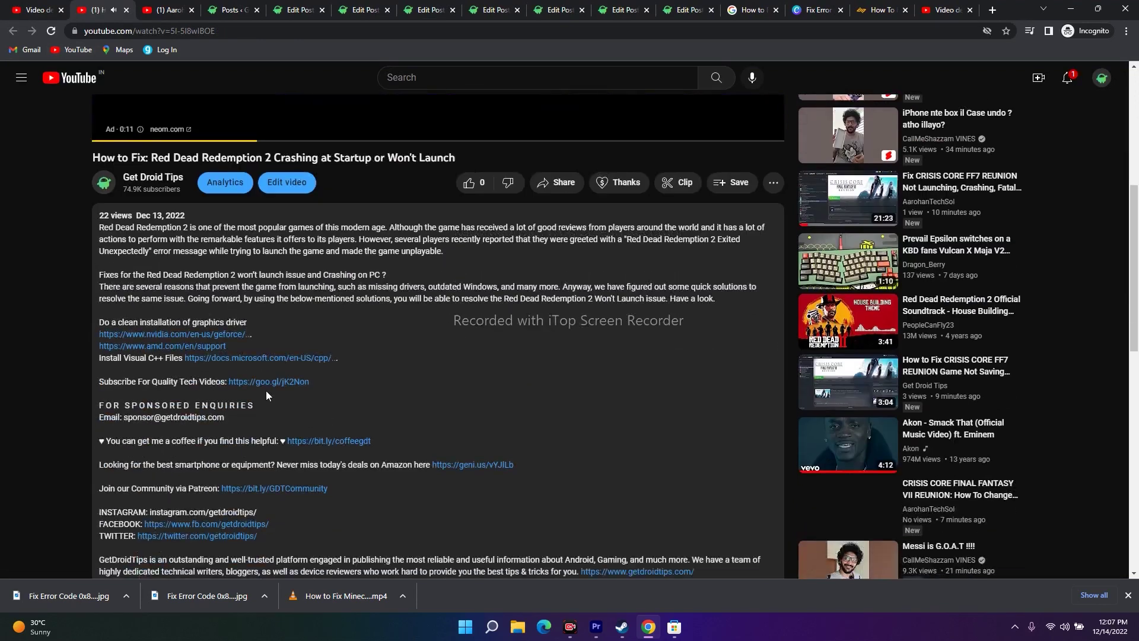
- Open the description's NVIDIA, AMD support and Visual C++ links, each in a new tab
{"action": "right_click", "coordinate": [219, 338]}
{"action": "left_click", "coordinate": [234, 343]}
{"action": "right_click", "coordinate": [226, 347]}
{"action": "left_click", "coordinate": [238, 356]}
{"action": "right_click", "coordinate": [247, 362]}
{"action": "left_click", "coordinate": [279, 370]}
- Look through the newly opened sites, decline NVIDIA's push notifications and open its Drivers page
{"action": "left_click", "coordinate": [145, 10]}
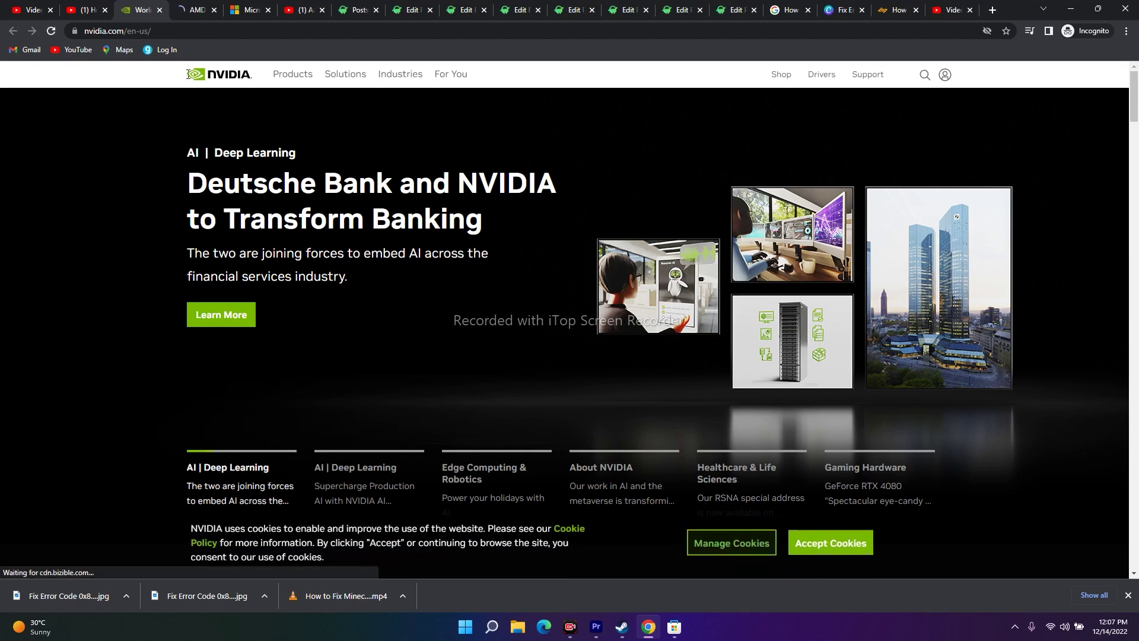
{"action": "left_click", "coordinate": [186, 5]}
{"action": "left_click", "coordinate": [246, 9]}
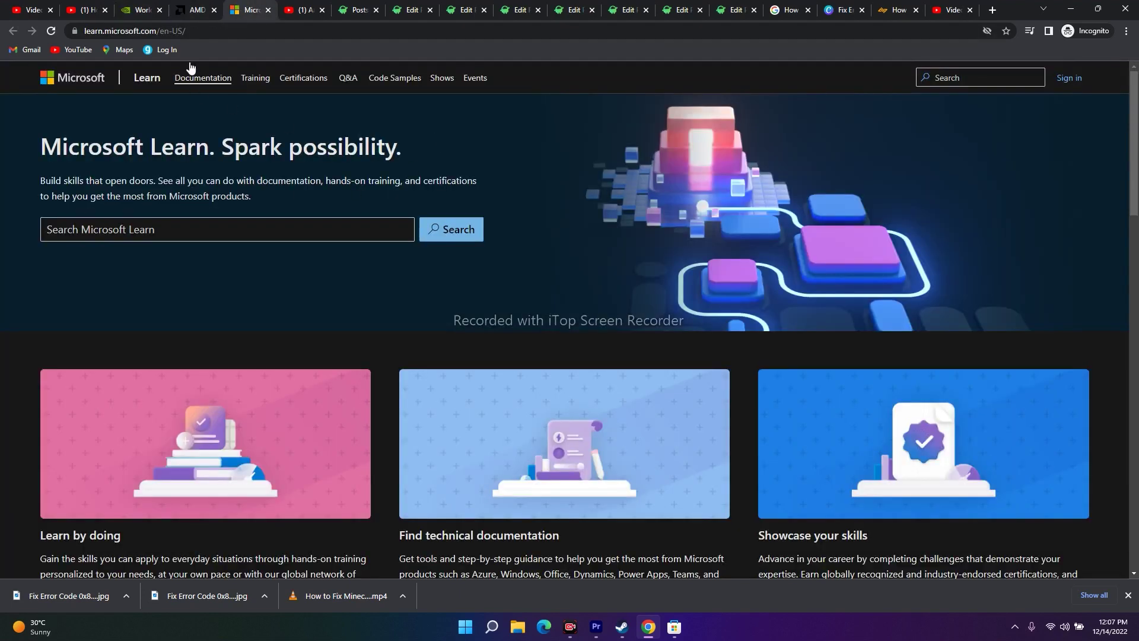
{"action": "left_click", "coordinate": [130, 5]}
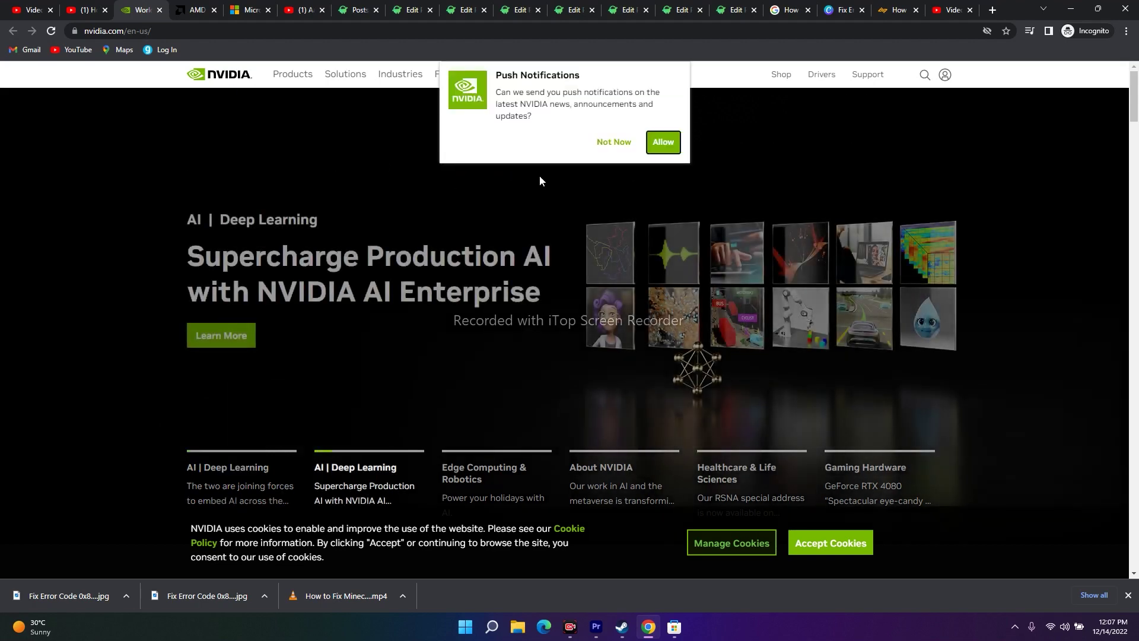
{"action": "left_click", "coordinate": [625, 143]}
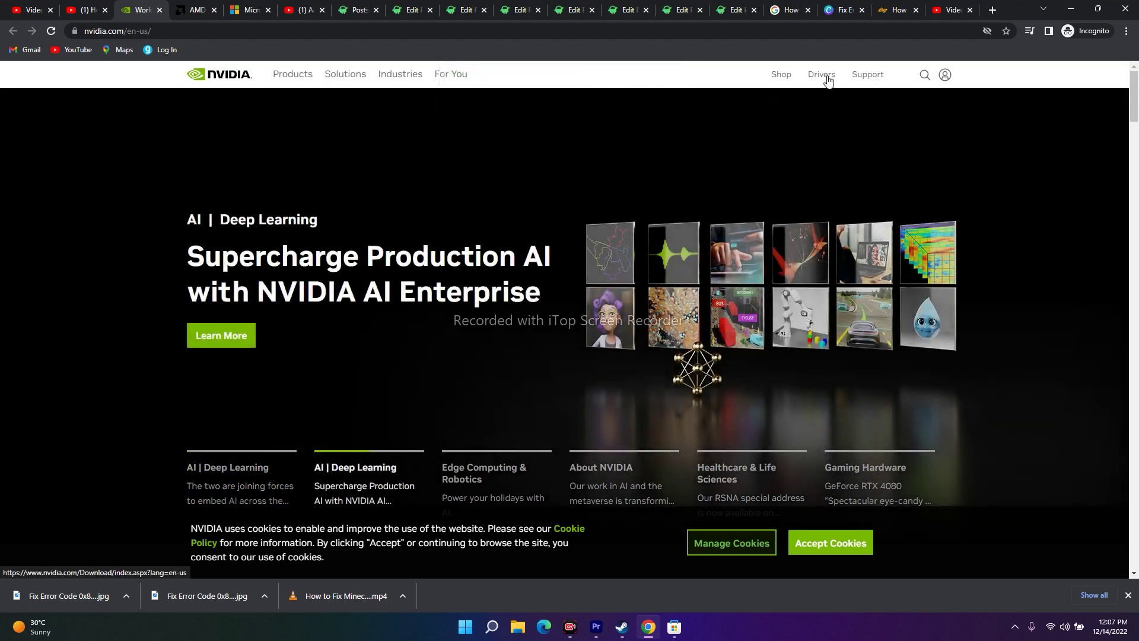
{"action": "left_click", "coordinate": [823, 76]}
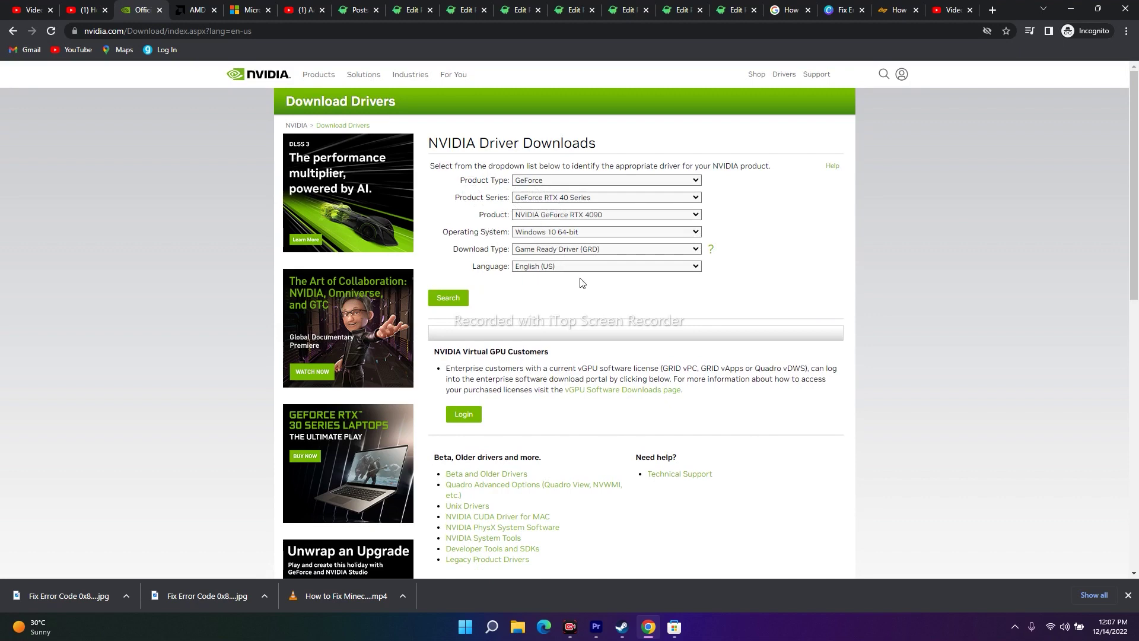
- Search NVIDIA drivers with the operating system set to Windows 11 and check the resulting driver's release date
{"action": "left_click", "coordinate": [553, 233]}
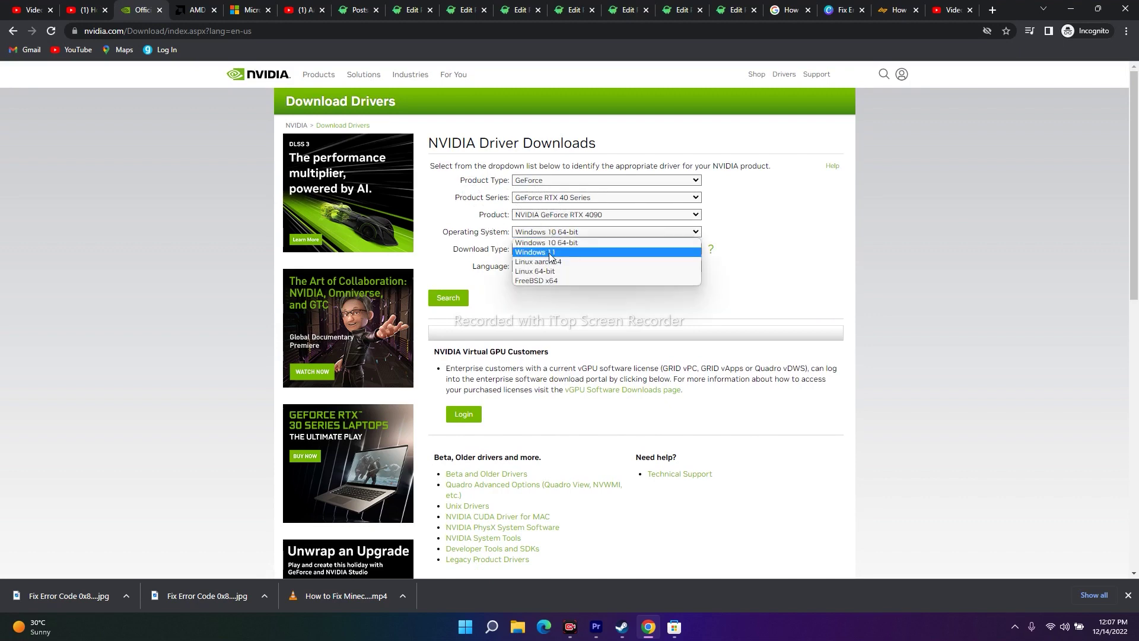
{"action": "left_click", "coordinate": [550, 251]}
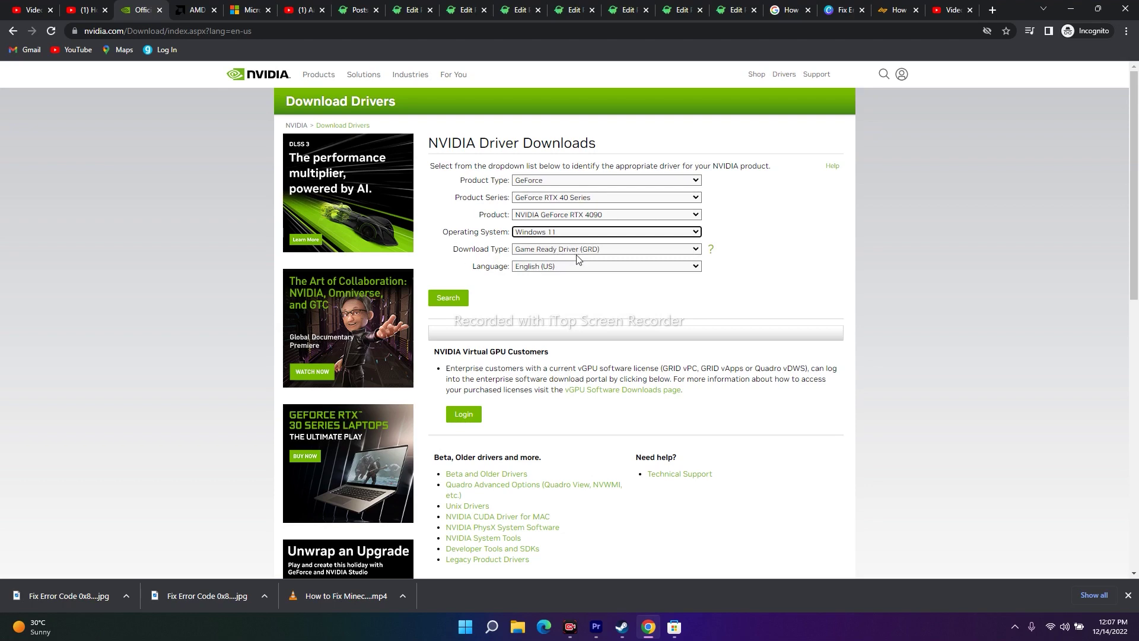
{"action": "left_click", "coordinate": [459, 295]}
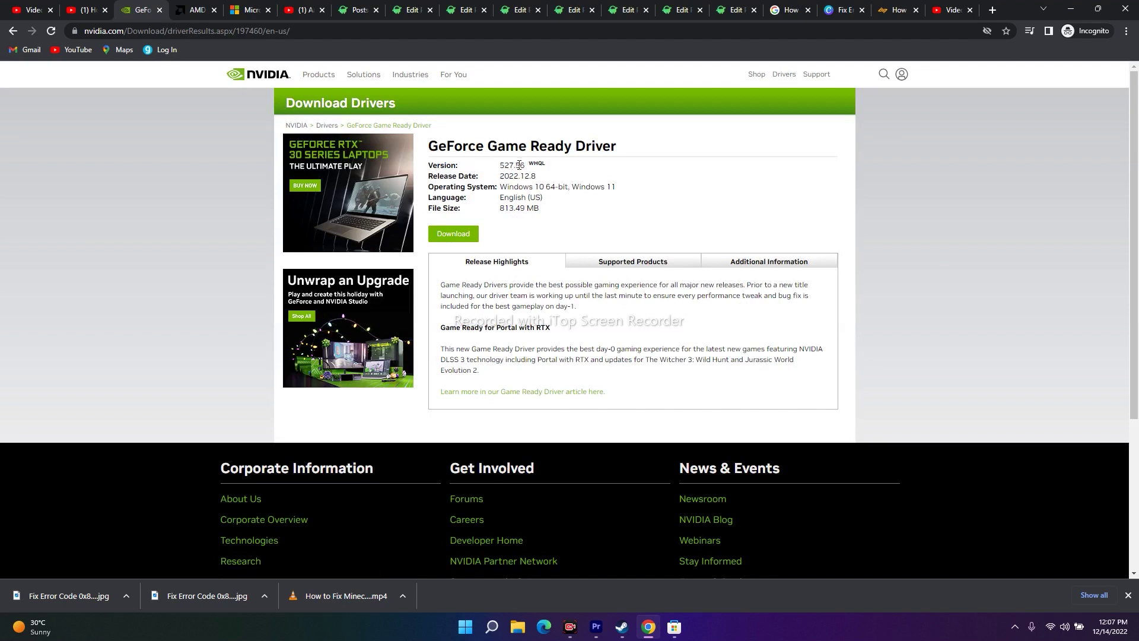
{"action": "left_click_drag", "start_coordinate": [542, 178], "coordinate": [501, 178]}
{"action": "left_click", "coordinate": [537, 181]}
- On AMD's support page, submit the product selection Graphics, AMD Radeon RX 7000 Series, RX 7900 Series, RX 7900XT
{"action": "left_click", "coordinate": [197, 10]}
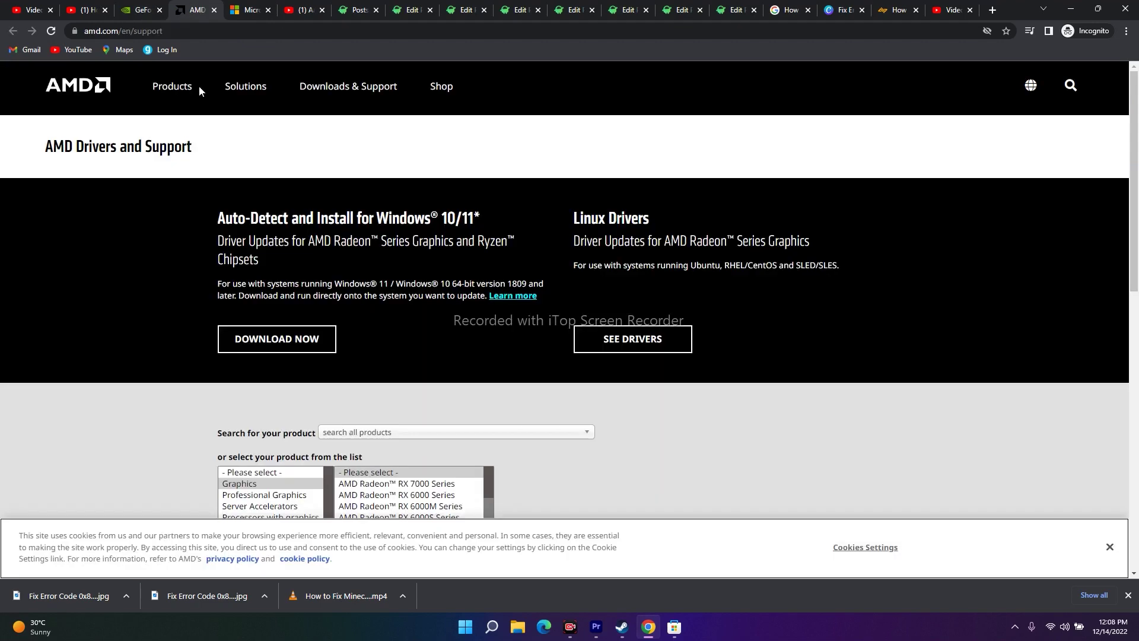
{"action": "scroll", "coordinate": [884, 308], "scroll_direction": "down", "scroll_amount": 2}
{"action": "left_click", "coordinate": [240, 365]}
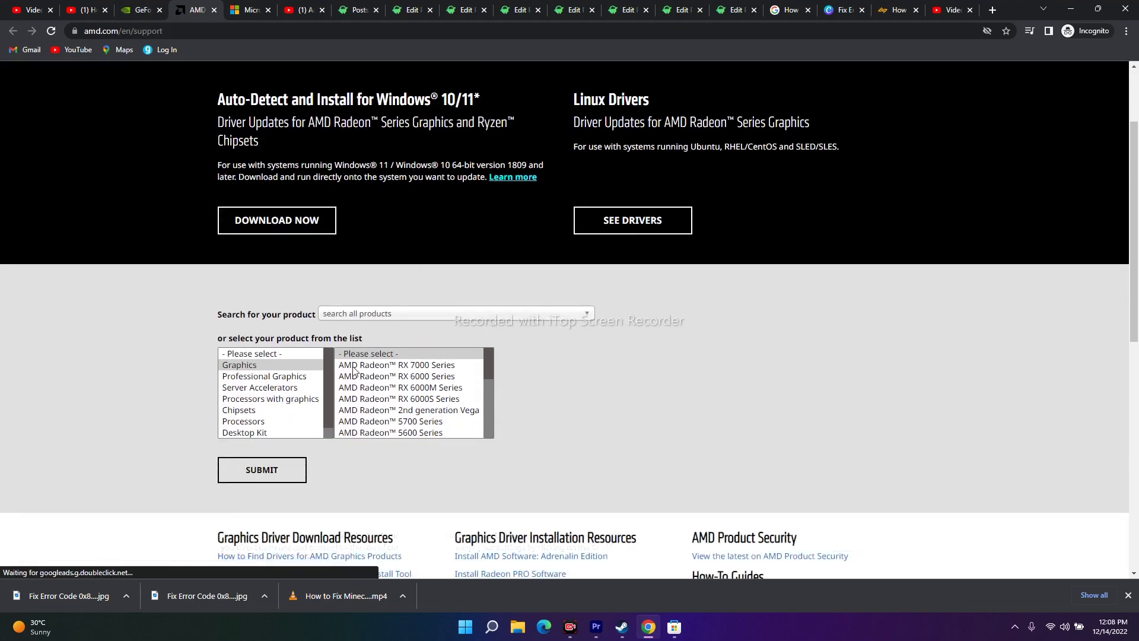
{"action": "left_click", "coordinate": [393, 367]}
{"action": "left_click", "coordinate": [555, 366]}
{"action": "left_click", "coordinate": [685, 376]}
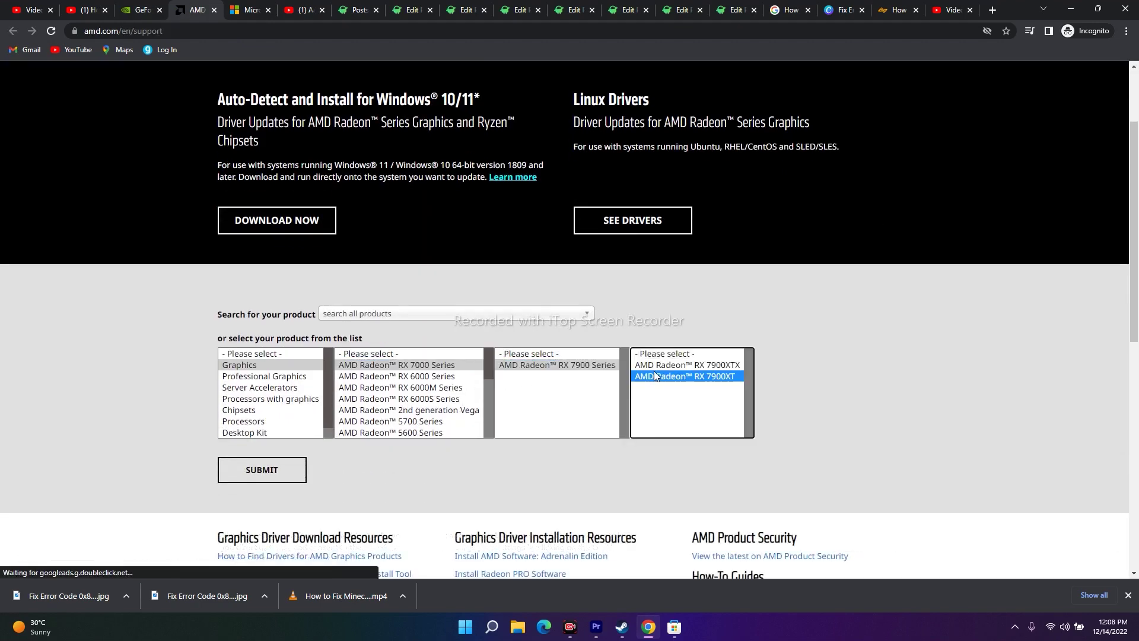
{"action": "left_click", "coordinate": [279, 469]}
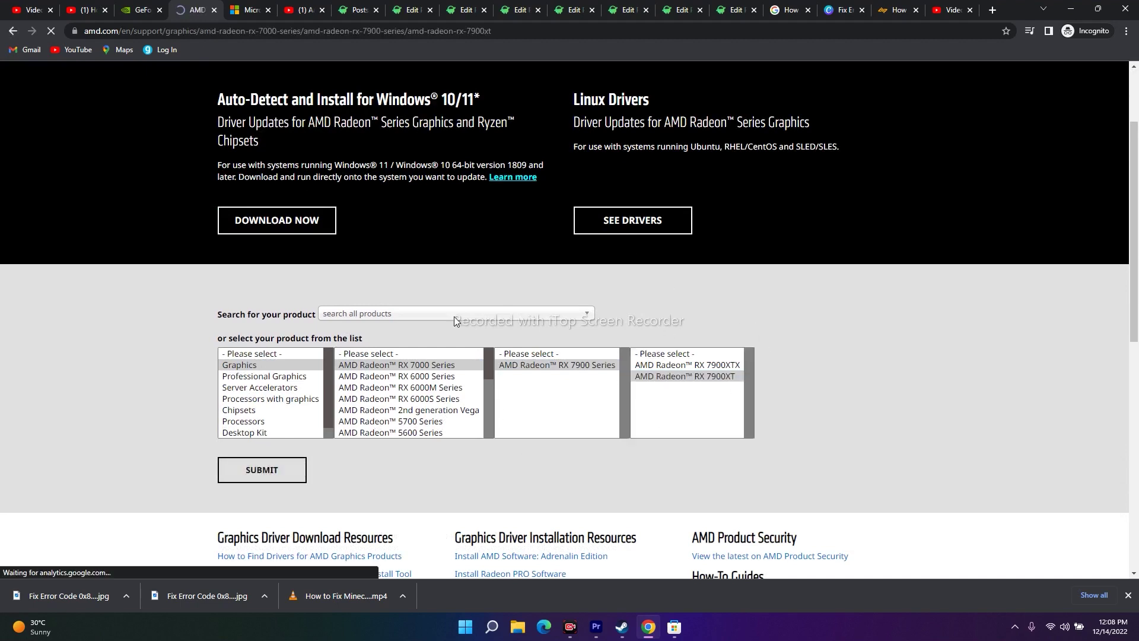
- Examine the AMD drivers offered for Windows 11 and Windows 10 64-Bit Edition, collapsing each section after viewing
{"action": "scroll", "coordinate": [178, 300], "scroll_direction": "down", "scroll_amount": 2}
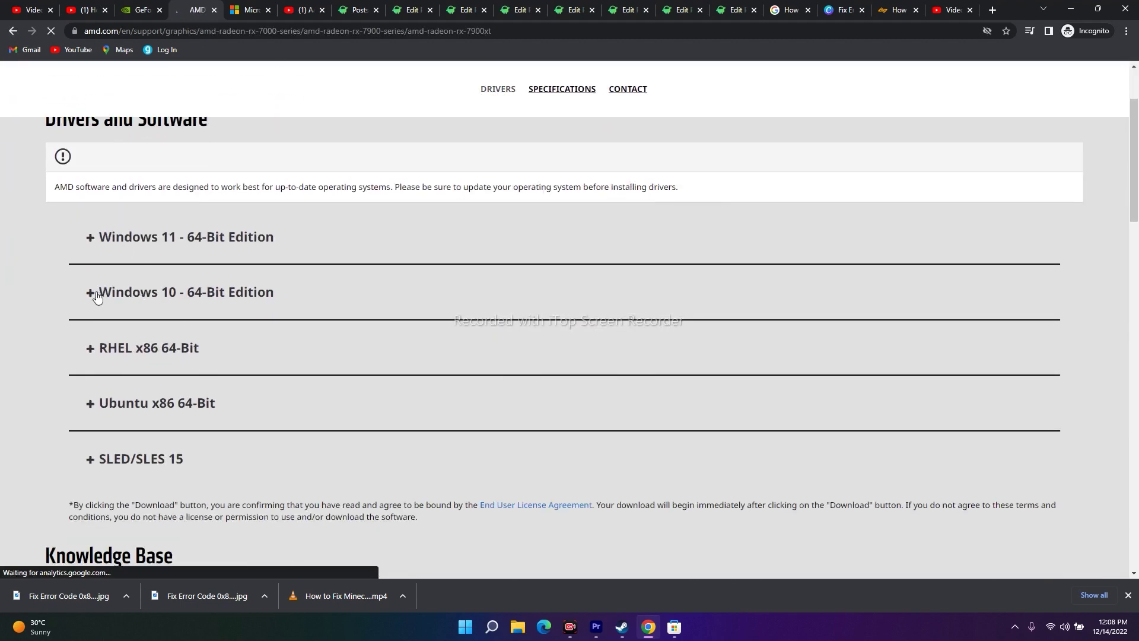
{"action": "left_click", "coordinate": [89, 237]}
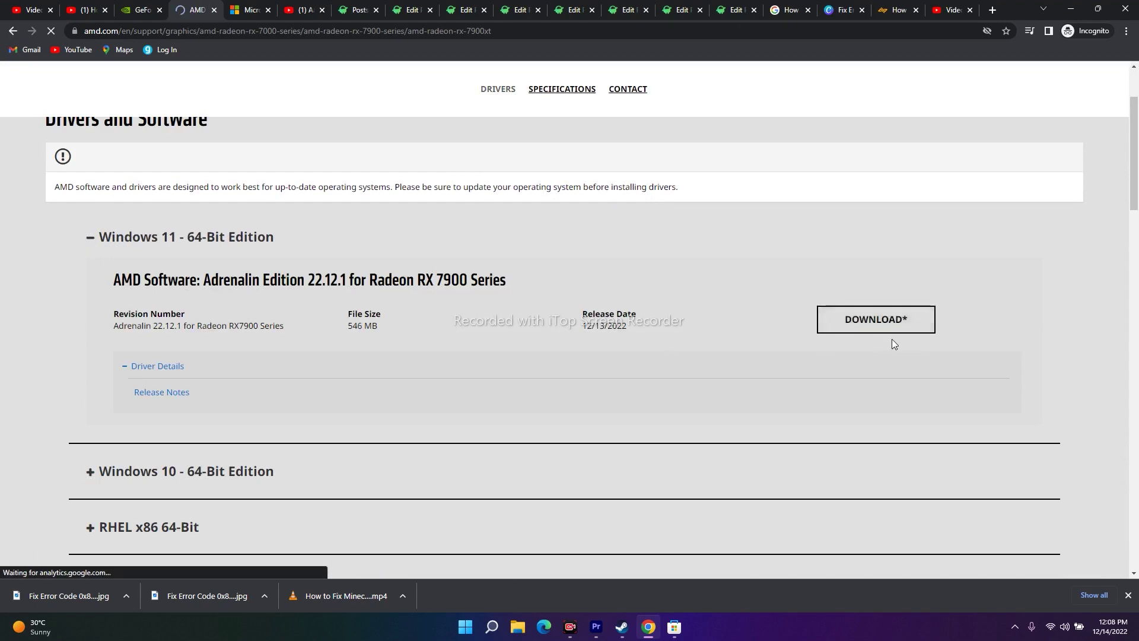
{"action": "left_click", "coordinate": [94, 237]}
{"action": "left_click", "coordinate": [90, 292]}
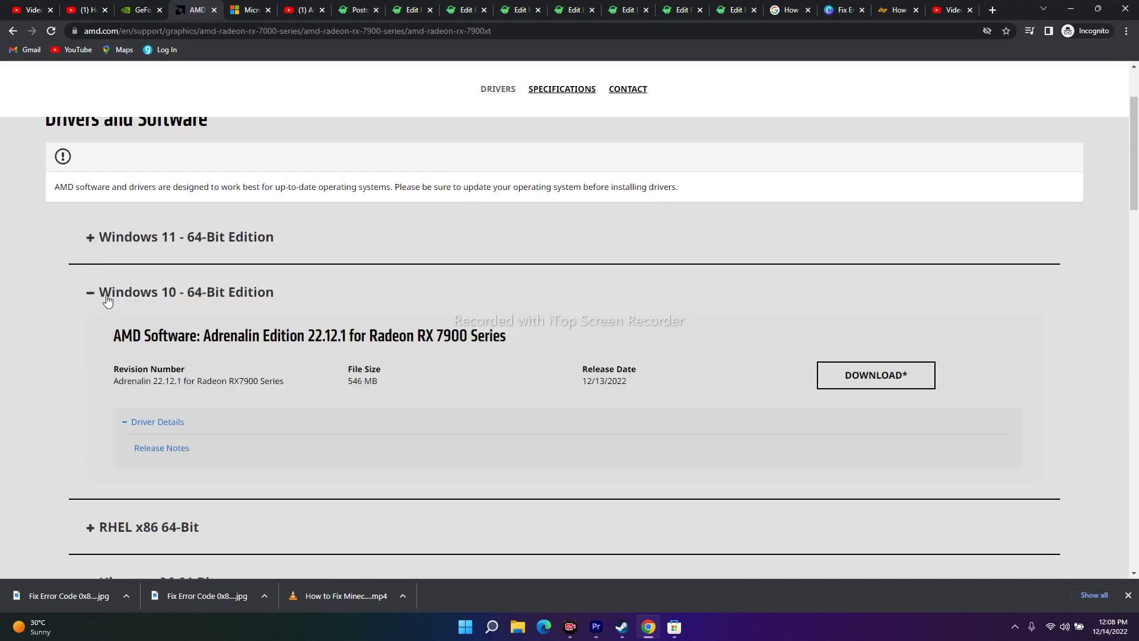
{"action": "left_click", "coordinate": [93, 296]}
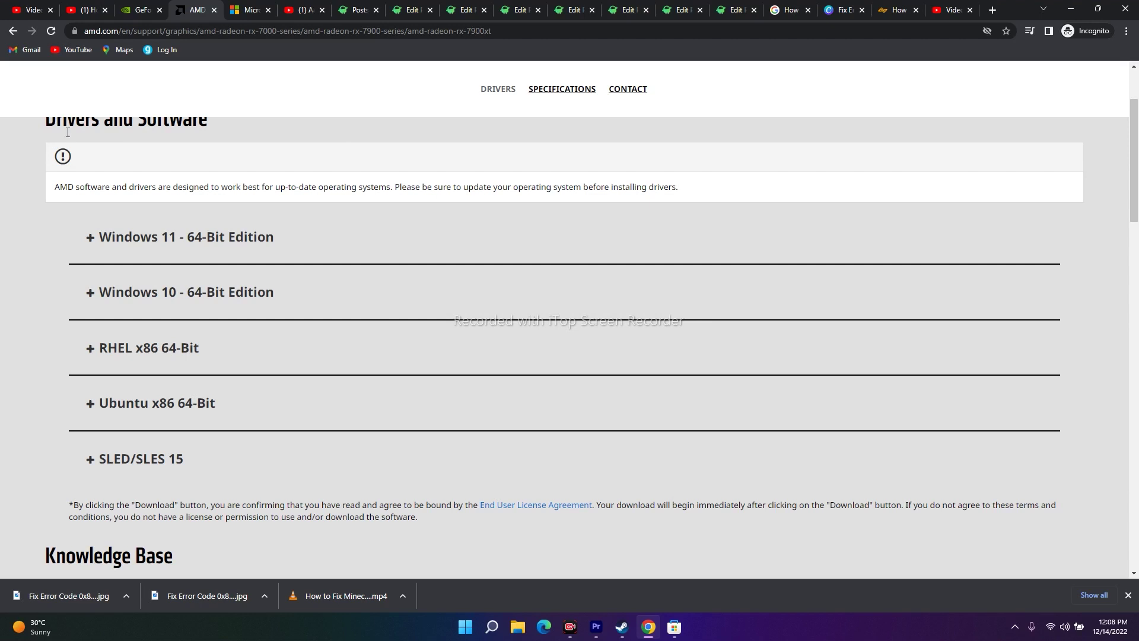
- From the Microsoft Learn tab, go to google.com and find Microsoft's page of latest supported Visual C++ Redistributable downloads
{"action": "left_click", "coordinate": [235, 6]}
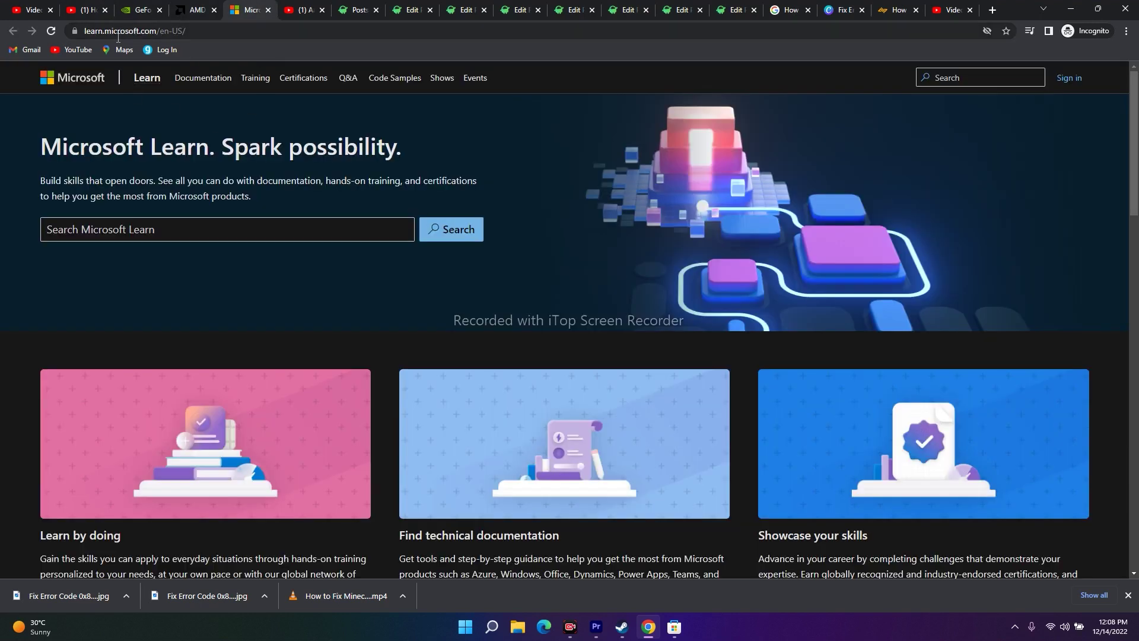
{"action": "left_click", "coordinate": [245, 34]}
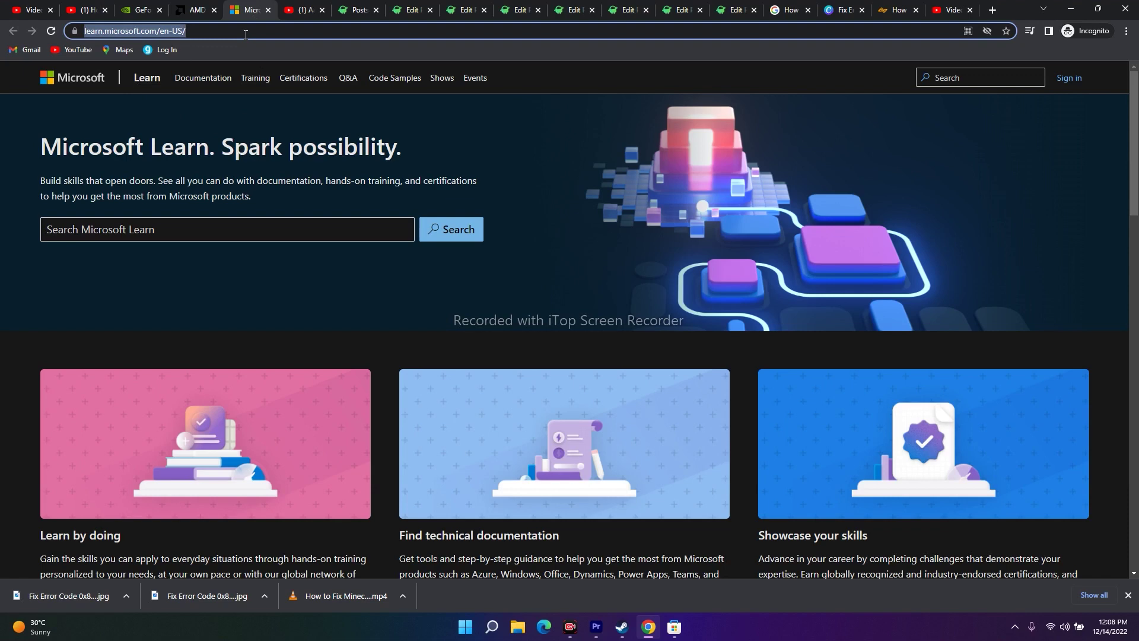
{"action": "type", "text": "google.com"}
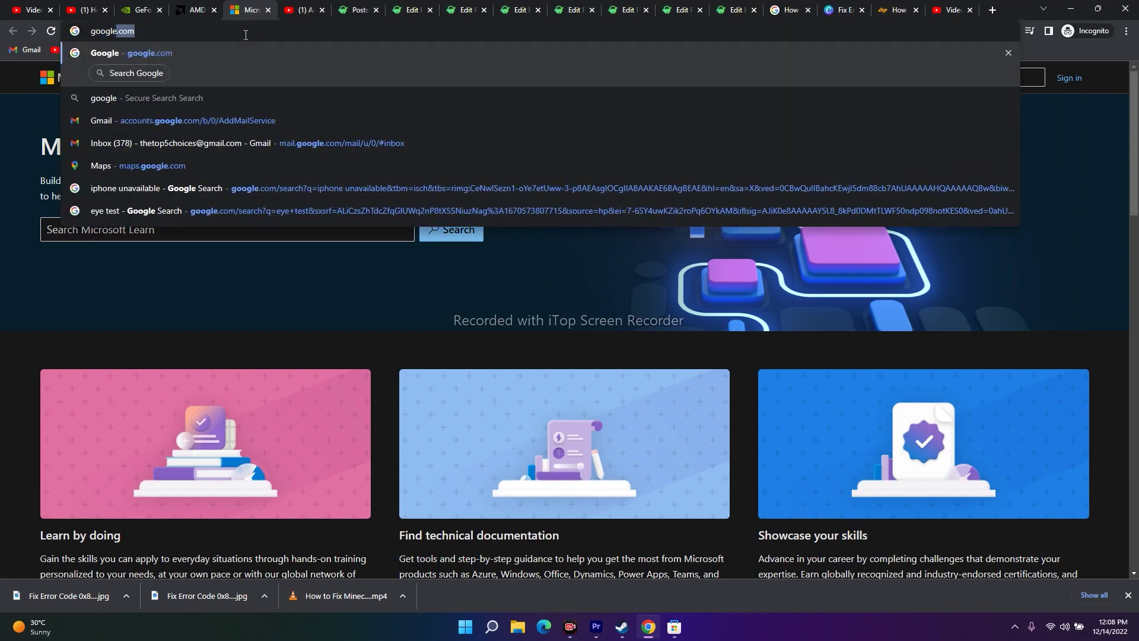
{"action": "key", "text": "Return"}
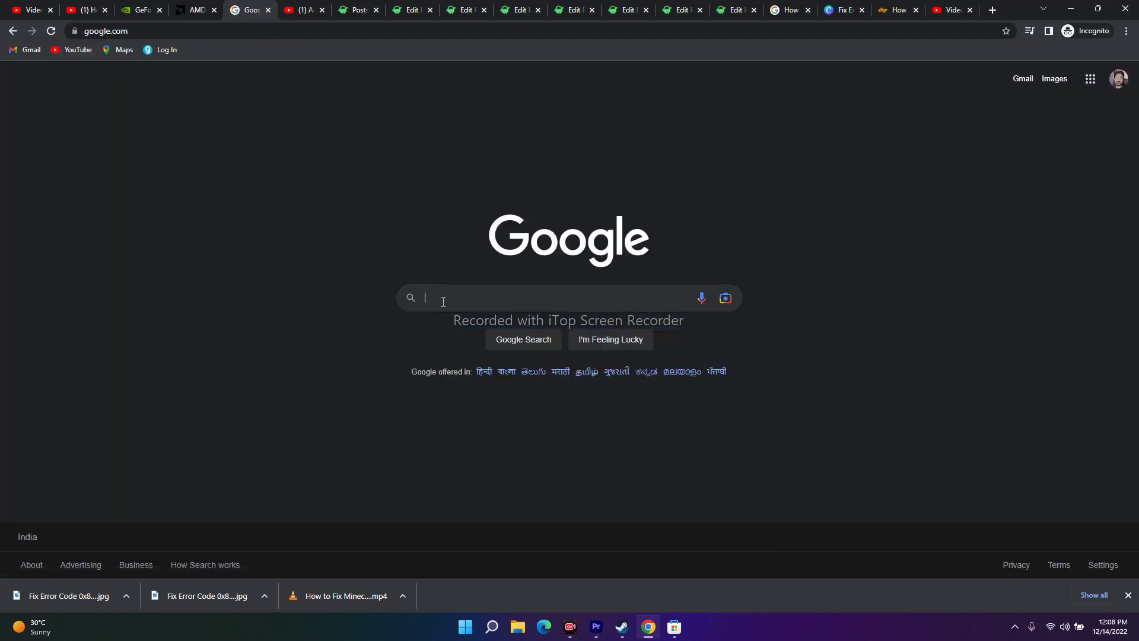
{"action": "left_click", "coordinate": [443, 301]}
{"action": "left_click", "coordinate": [504, 487]}
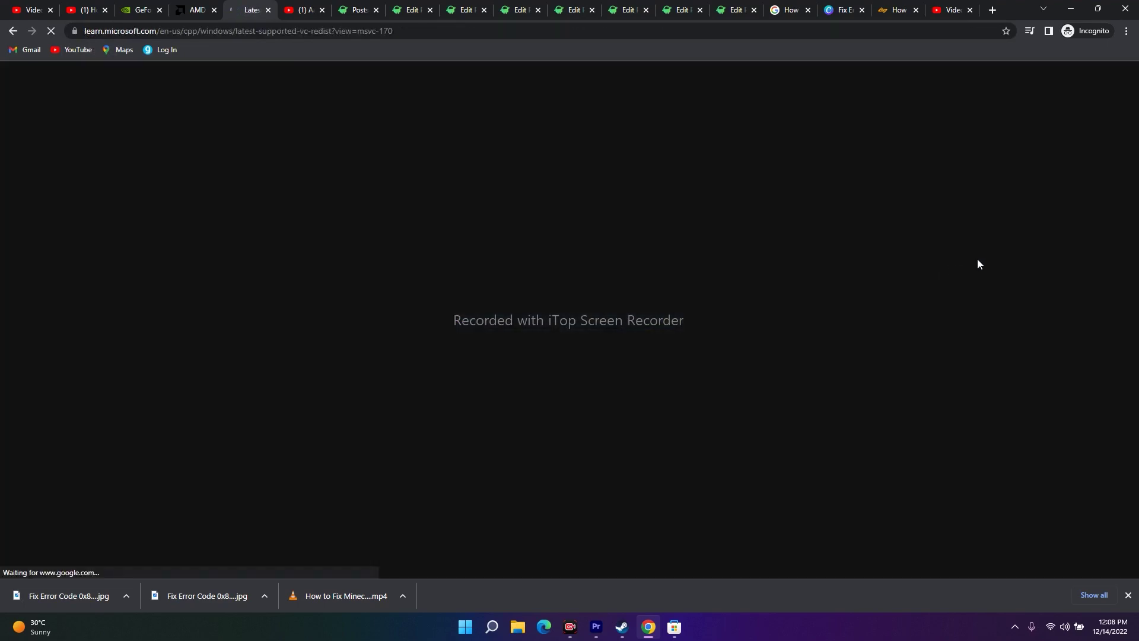
{"action": "scroll", "coordinate": [1009, 289], "scroll_direction": "down", "scroll_amount": 3}
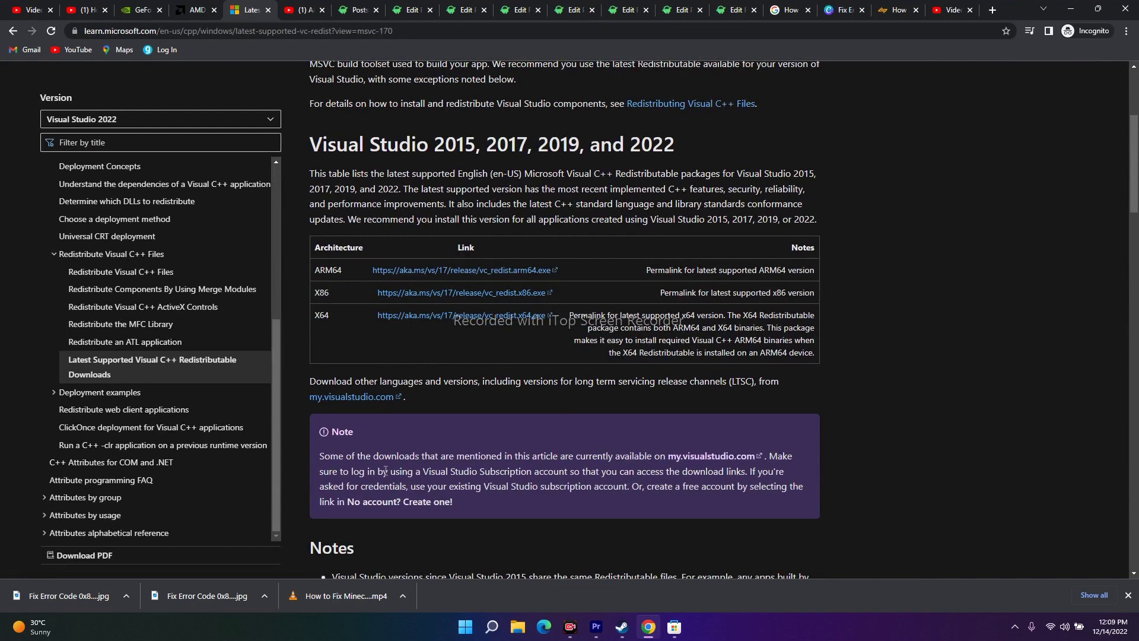
- Open the About page of Windows System settings and check the system type under Device specifications
{"action": "left_click", "coordinate": [490, 633]}
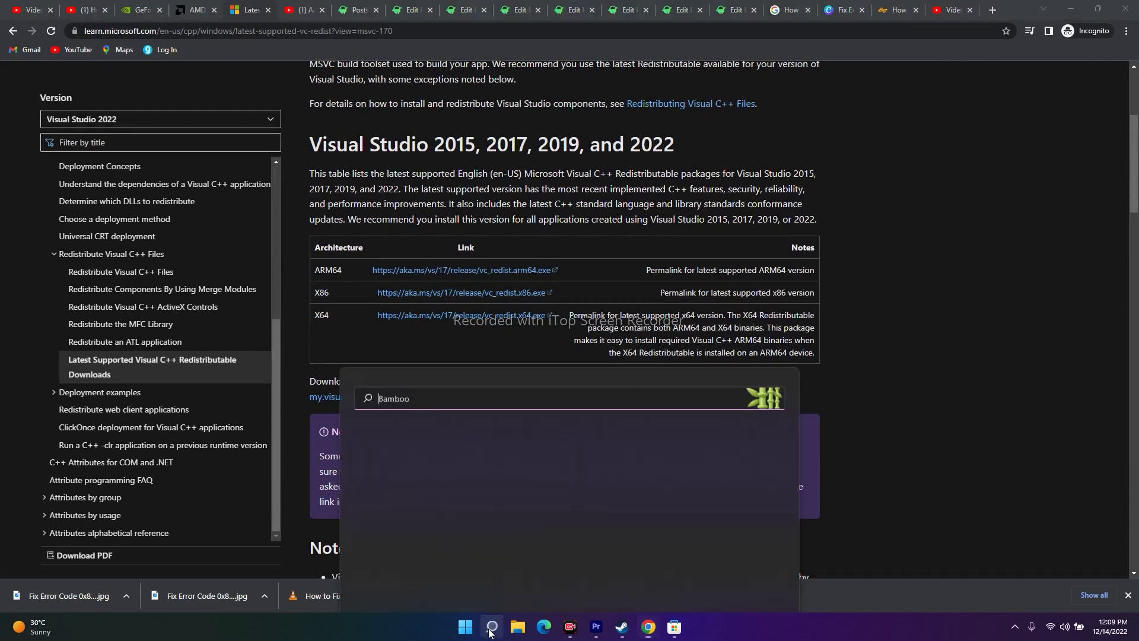
{"action": "left_click", "coordinate": [407, 373]}
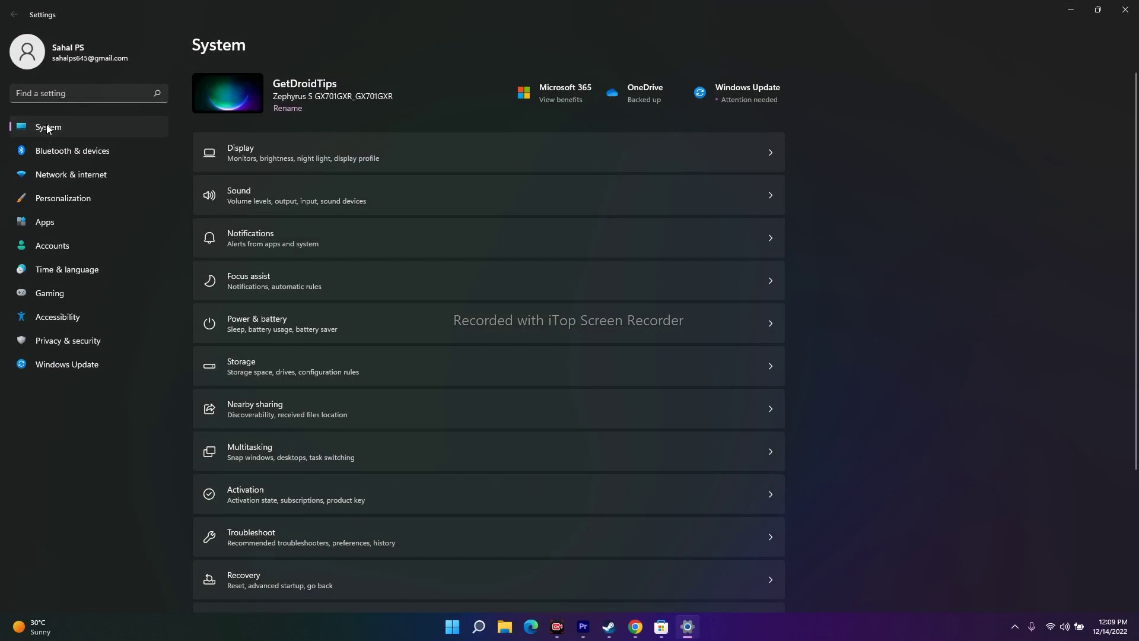
{"action": "scroll", "coordinate": [515, 291], "scroll_direction": "down", "scroll_amount": 5}
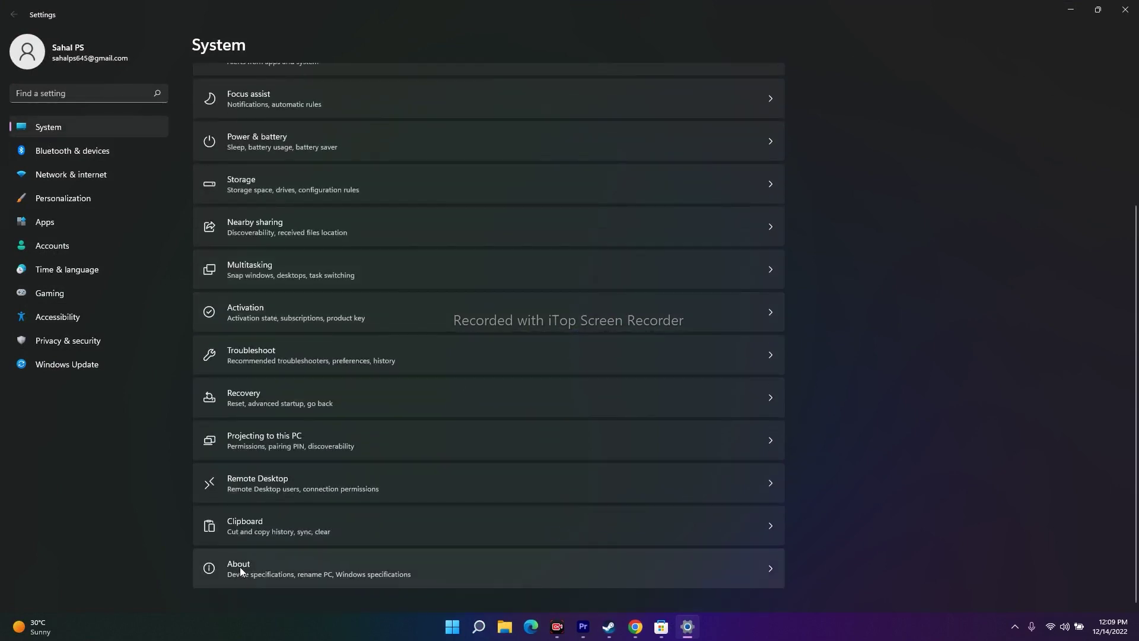
{"action": "left_click", "coordinate": [240, 567]}
{"action": "left_click_drag", "start_coordinate": [297, 236], "coordinate": [476, 228]}
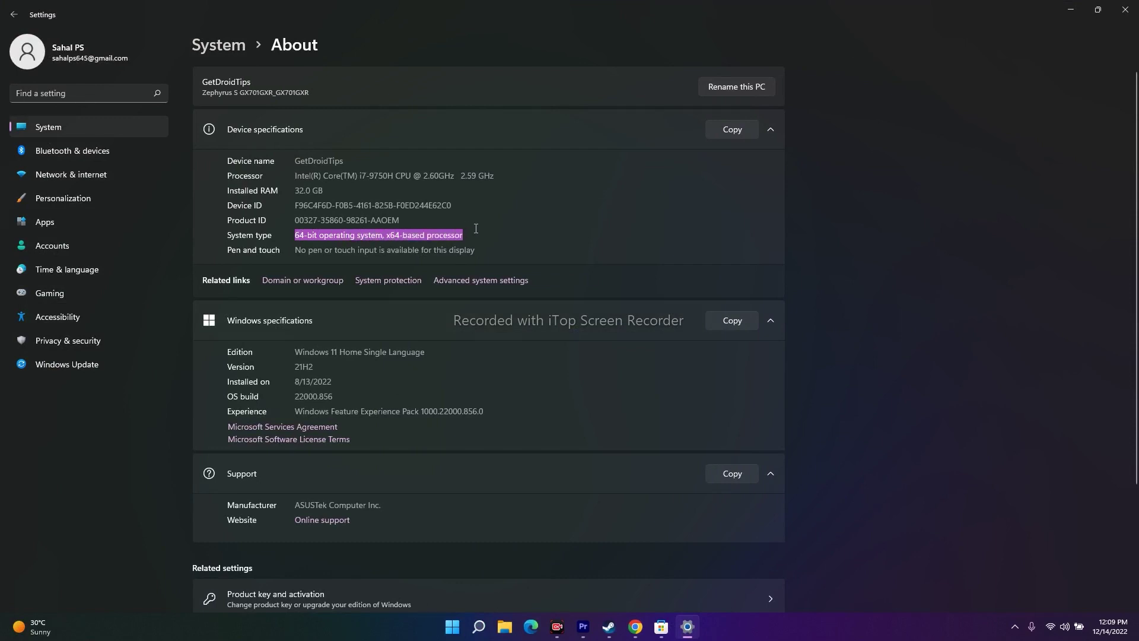
- Recheck the system type under Device specifications, and clear Settings and the browser window off the desktop
{"action": "left_click", "coordinate": [342, 232]}
{"action": "left_click_drag", "start_coordinate": [300, 235], "coordinate": [410, 236]}
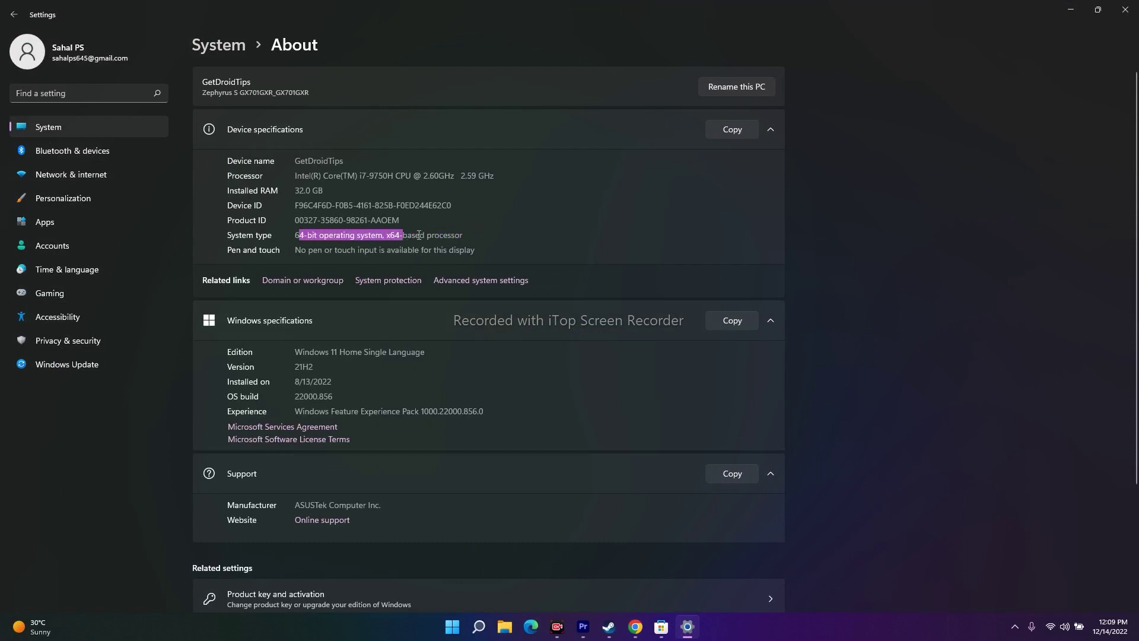
{"action": "left_click", "coordinate": [480, 231]}
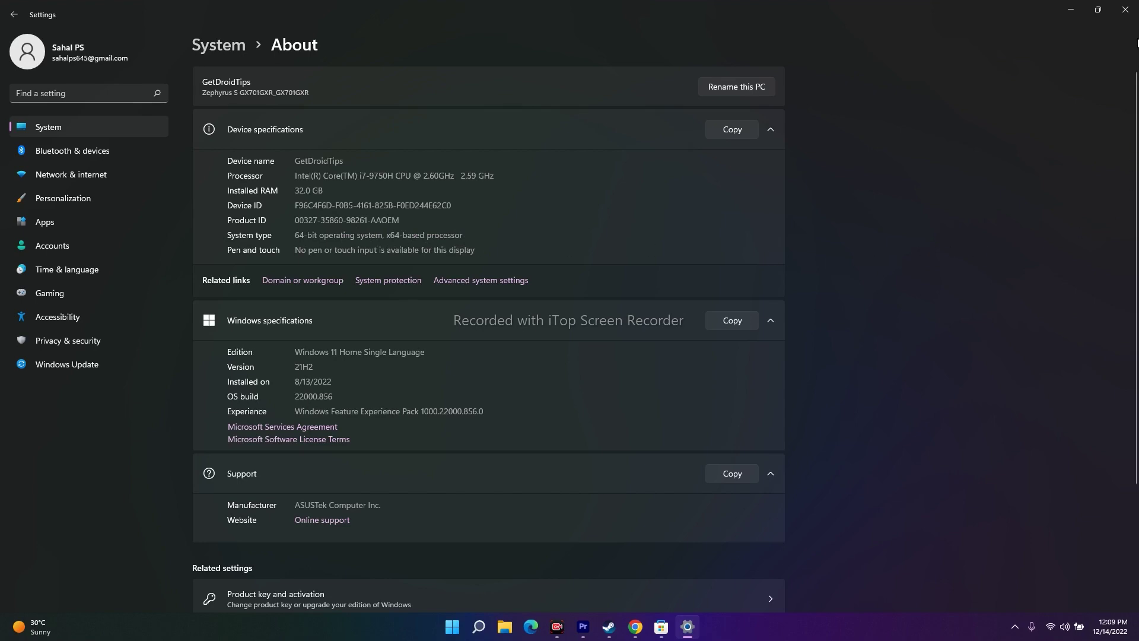
{"action": "left_click", "coordinate": [1125, 9]}
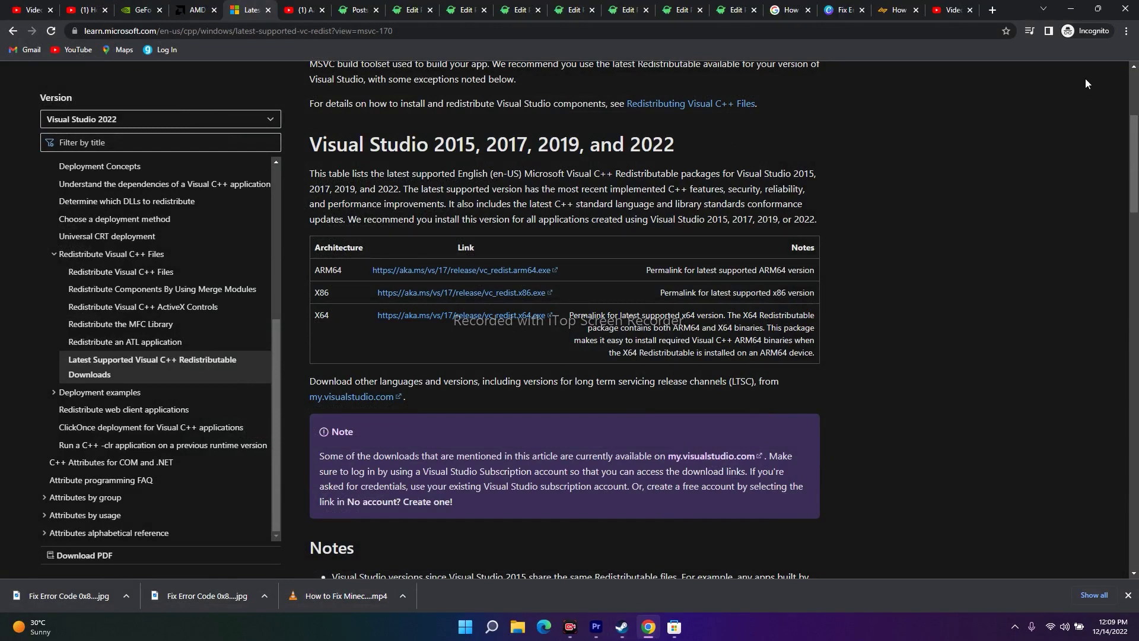
{"action": "left_click", "coordinate": [1073, 8]}
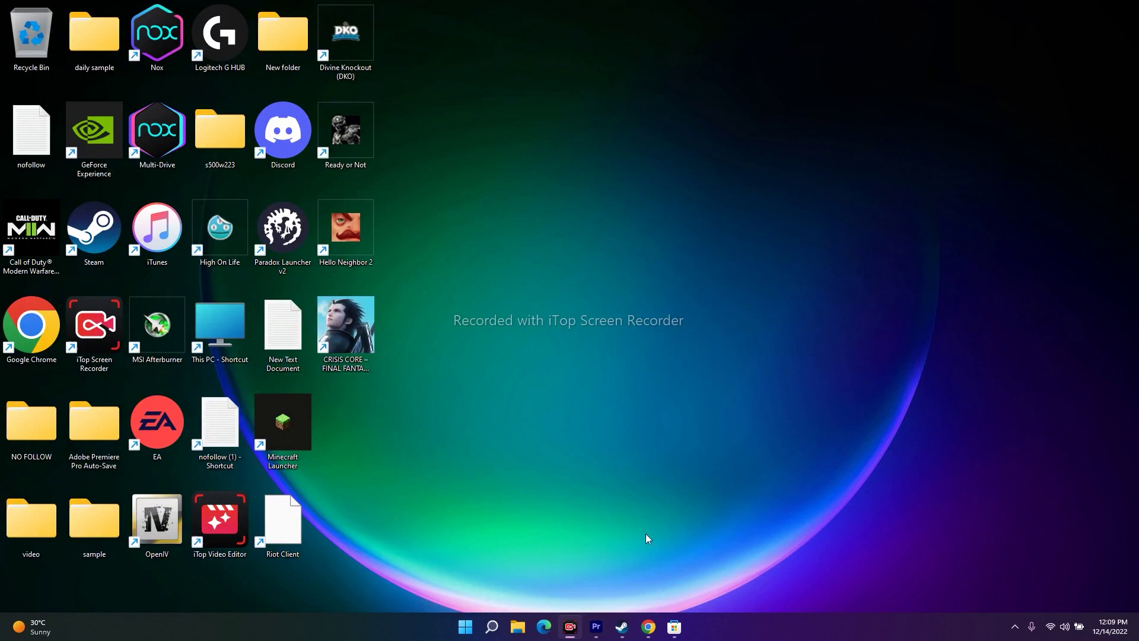
- Open the Windows Graphics settings page and review the list of apps with custom graphics options
{"action": "left_click", "coordinate": [492, 626]}
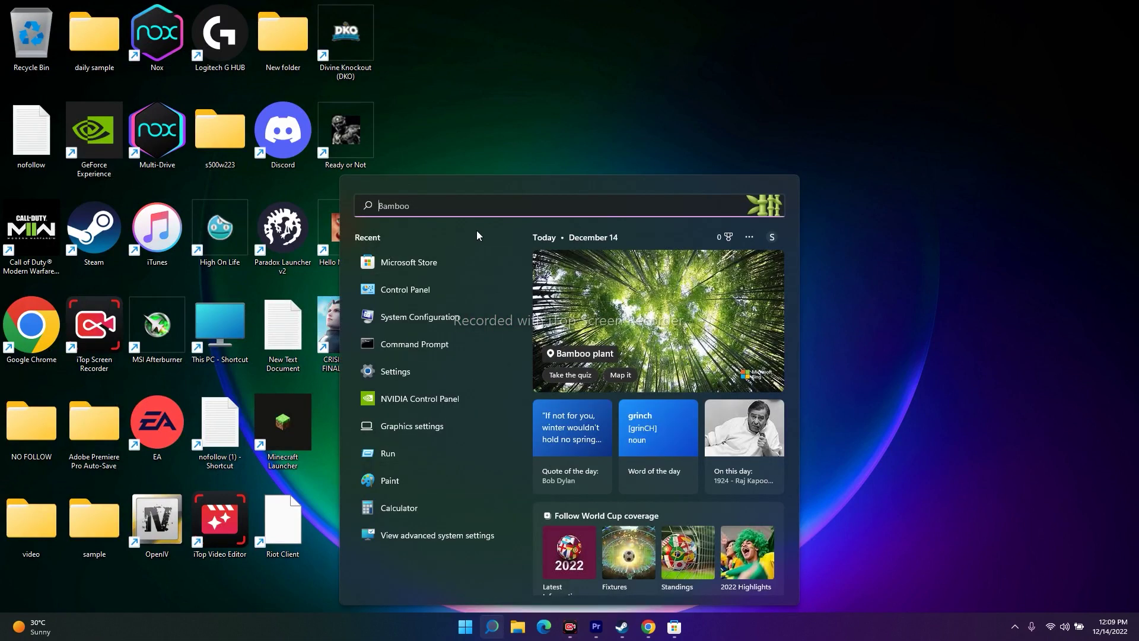
{"action": "left_click", "coordinate": [428, 427]}
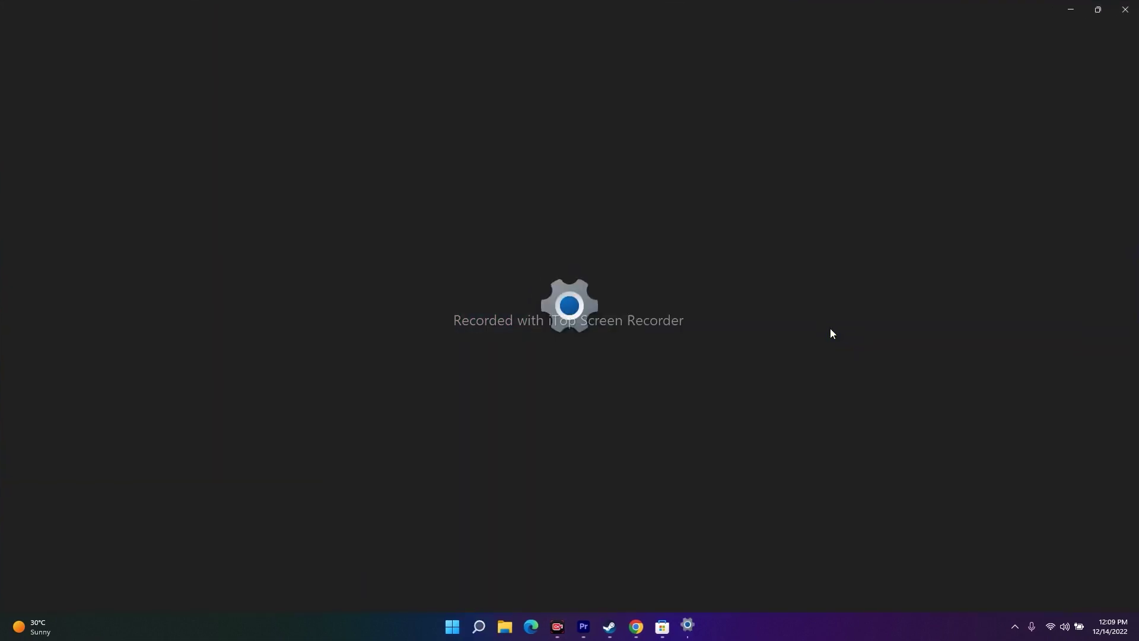
{"action": "scroll", "coordinate": [875, 263], "scroll_direction": "down", "scroll_amount": 5}
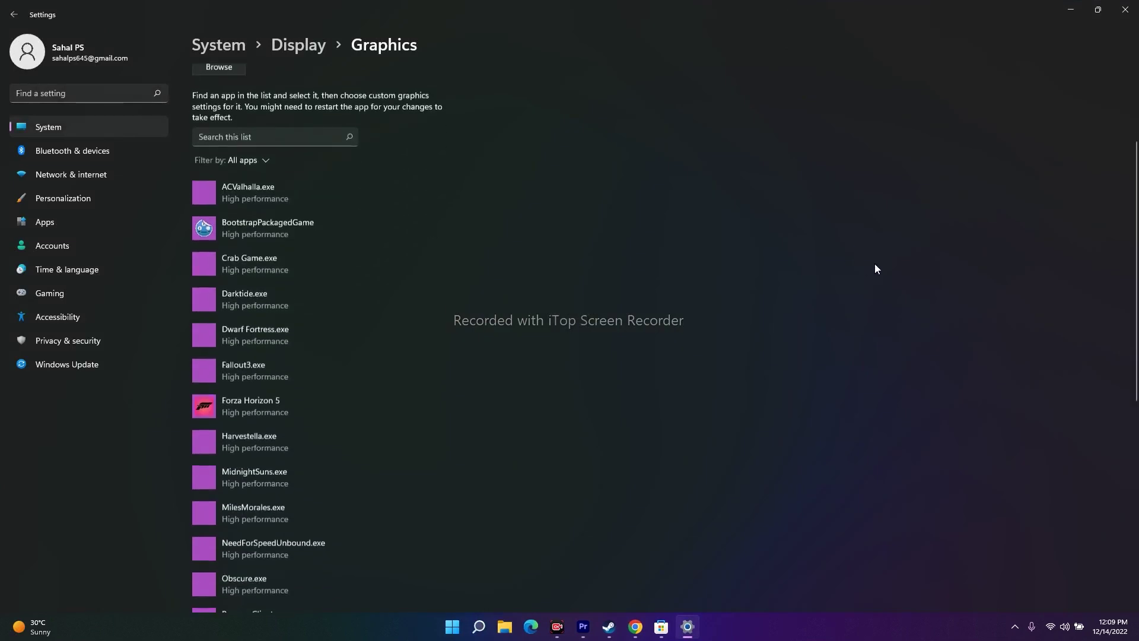
{"action": "scroll", "coordinate": [742, 263], "scroll_direction": "up", "scroll_amount": 3}
{"action": "scroll", "coordinate": [526, 302], "scroll_direction": "down", "scroll_amount": 5}
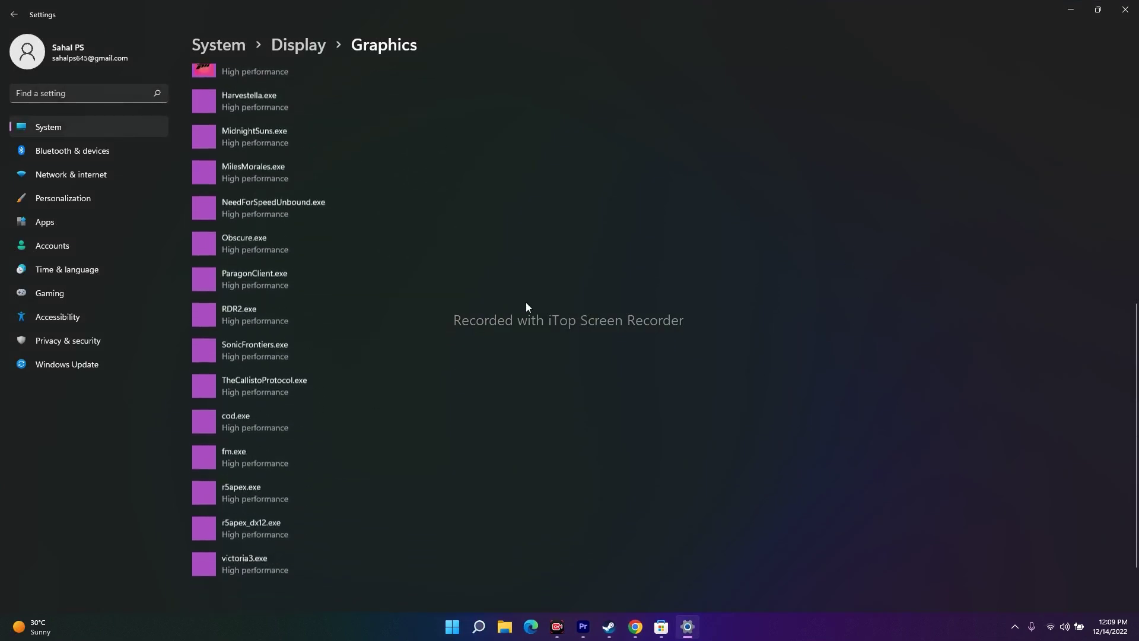
{"action": "scroll", "coordinate": [524, 308], "scroll_direction": "up", "scroll_amount": 8}
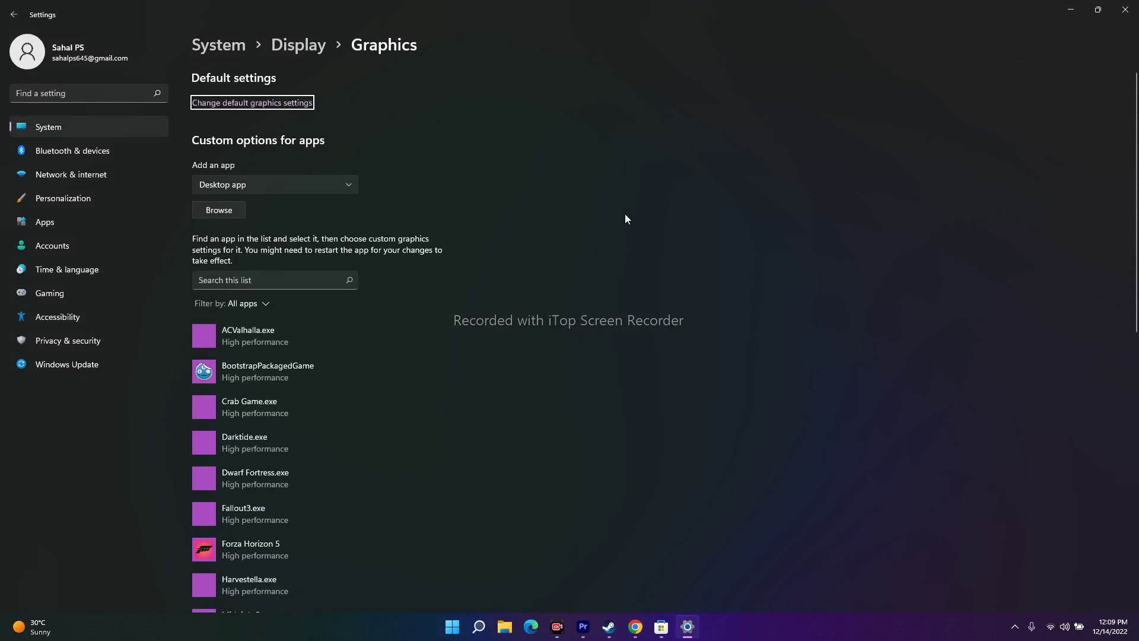
- Start adding a desktop app to the custom graphics options and browse to C:\Program Files (x86)\Steam\steamapps\common
{"action": "left_click", "coordinate": [221, 210]}
{"action": "scroll", "coordinate": [71, 208], "scroll_direction": "down", "scroll_amount": 2}
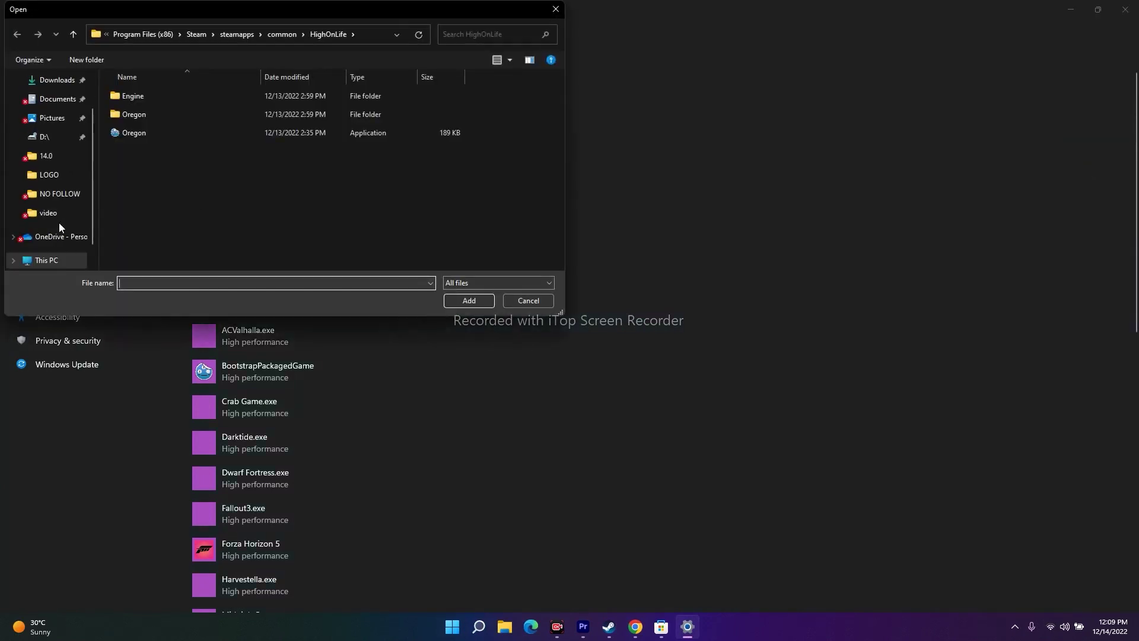
{"action": "left_click", "coordinate": [47, 260]}
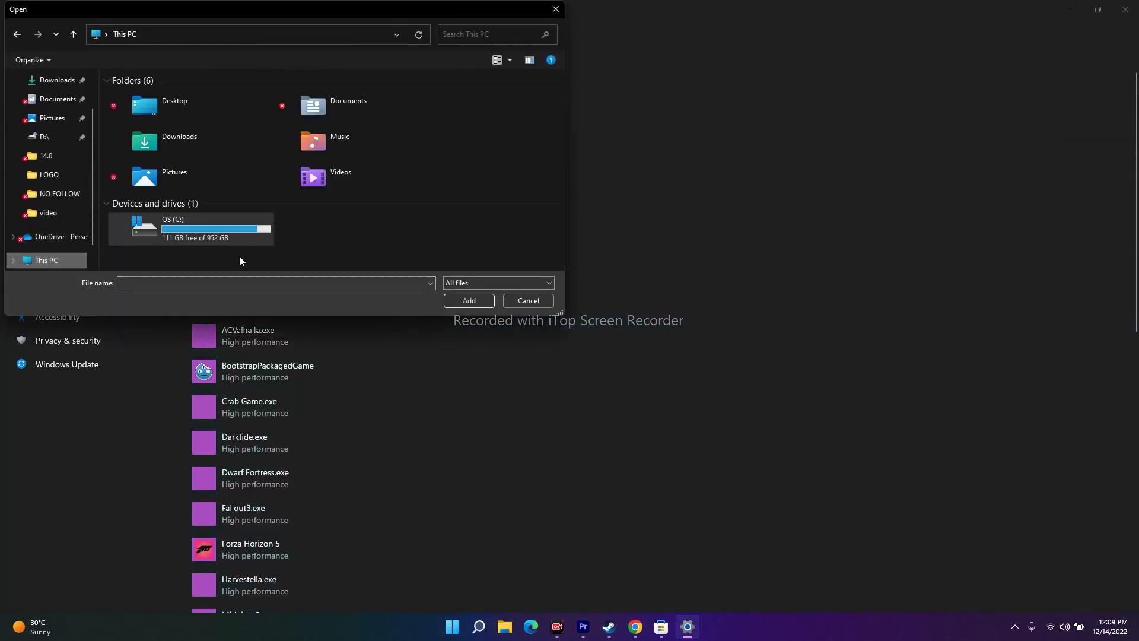
{"action": "double_click", "coordinate": [194, 223]}
{"action": "scroll", "coordinate": [170, 179], "scroll_direction": "down", "scroll_amount": 5}
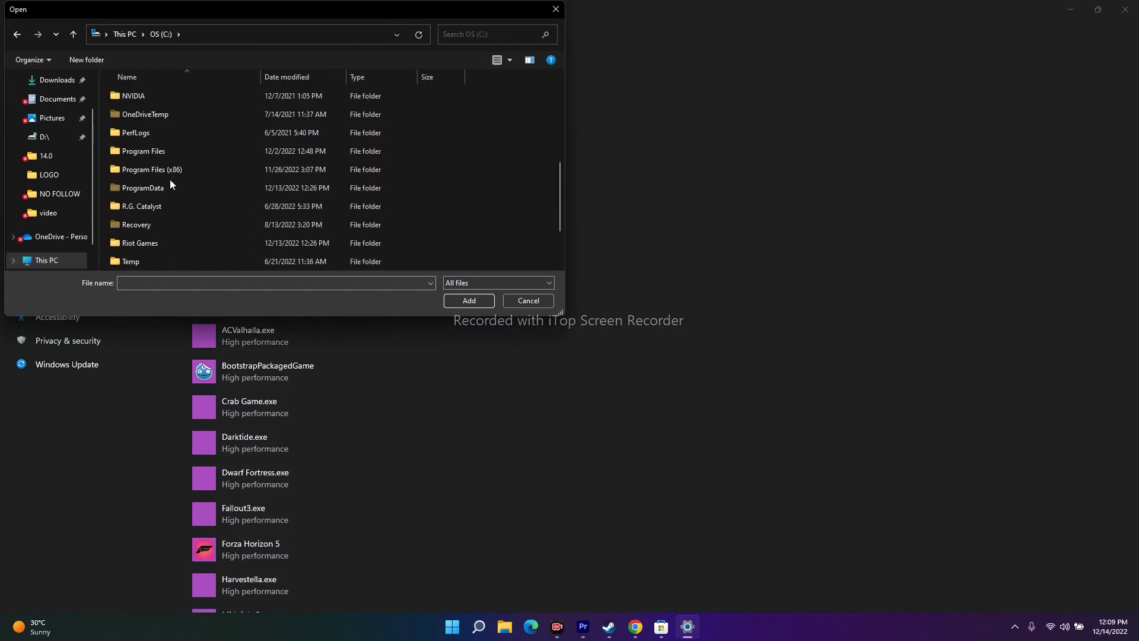
{"action": "double_click", "coordinate": [174, 117]}
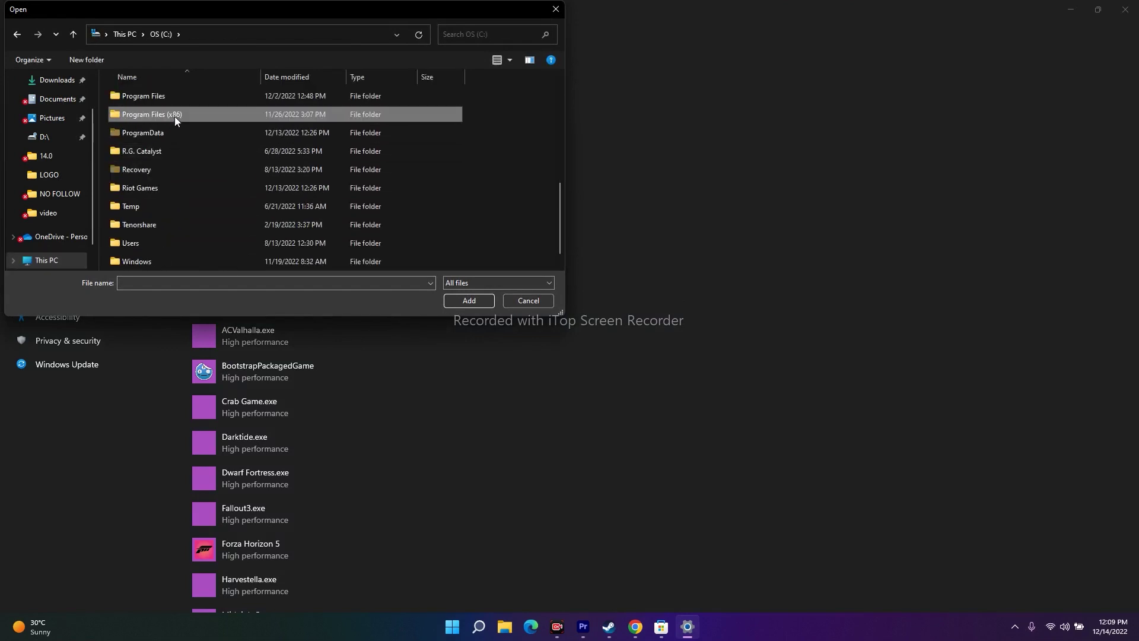
{"action": "scroll", "coordinate": [175, 165], "scroll_direction": "down", "scroll_amount": 7}
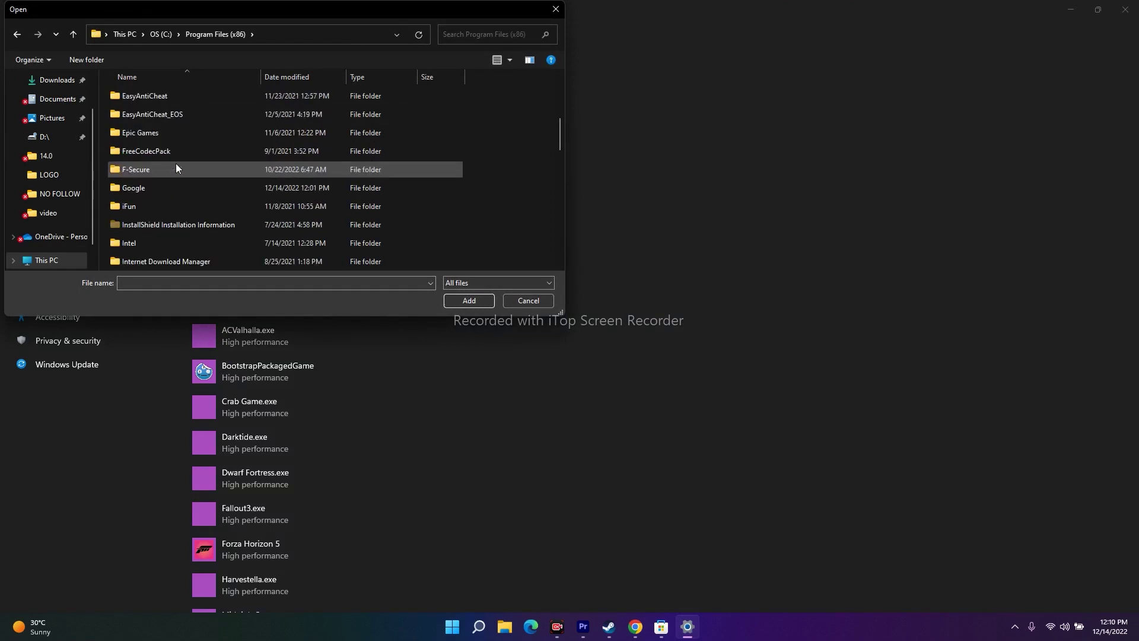
{"action": "scroll", "coordinate": [175, 168], "scroll_direction": "down", "scroll_amount": 2}
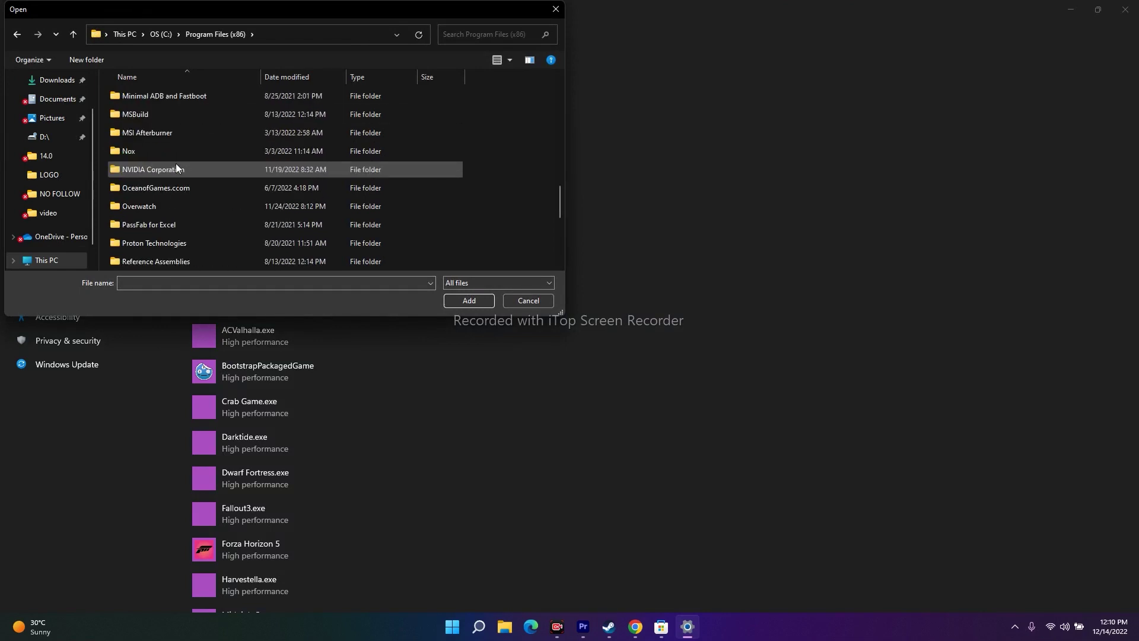
{"action": "double_click", "coordinate": [137, 226]}
{"action": "scroll", "coordinate": [152, 158], "scroll_direction": "down", "scroll_amount": 5}
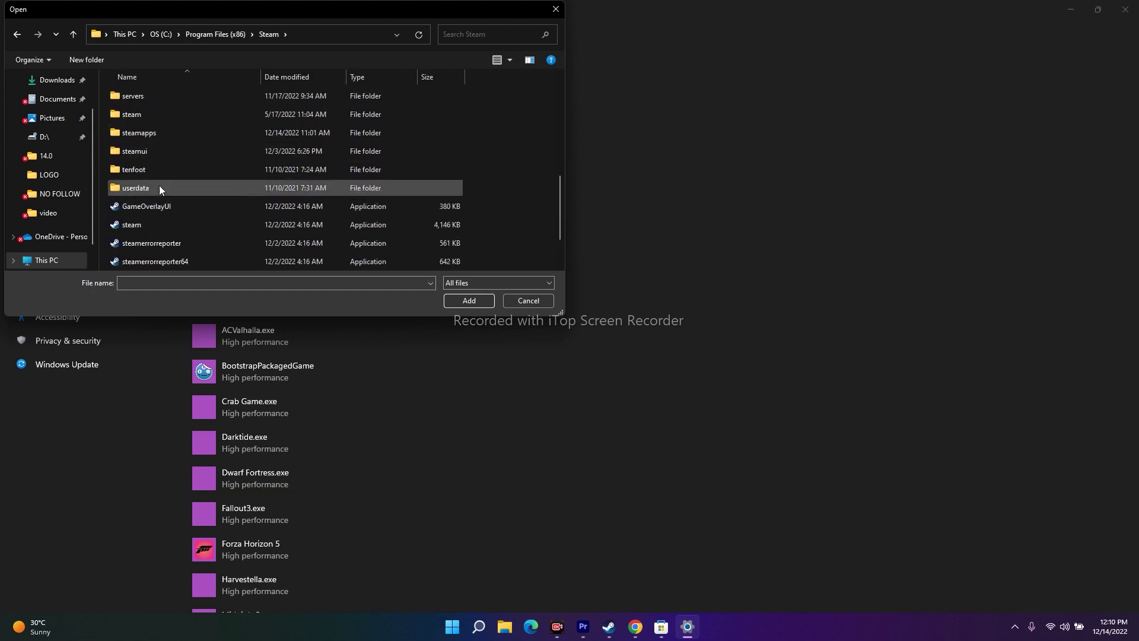
{"action": "double_click", "coordinate": [157, 132]}
{"action": "double_click", "coordinate": [168, 96]}
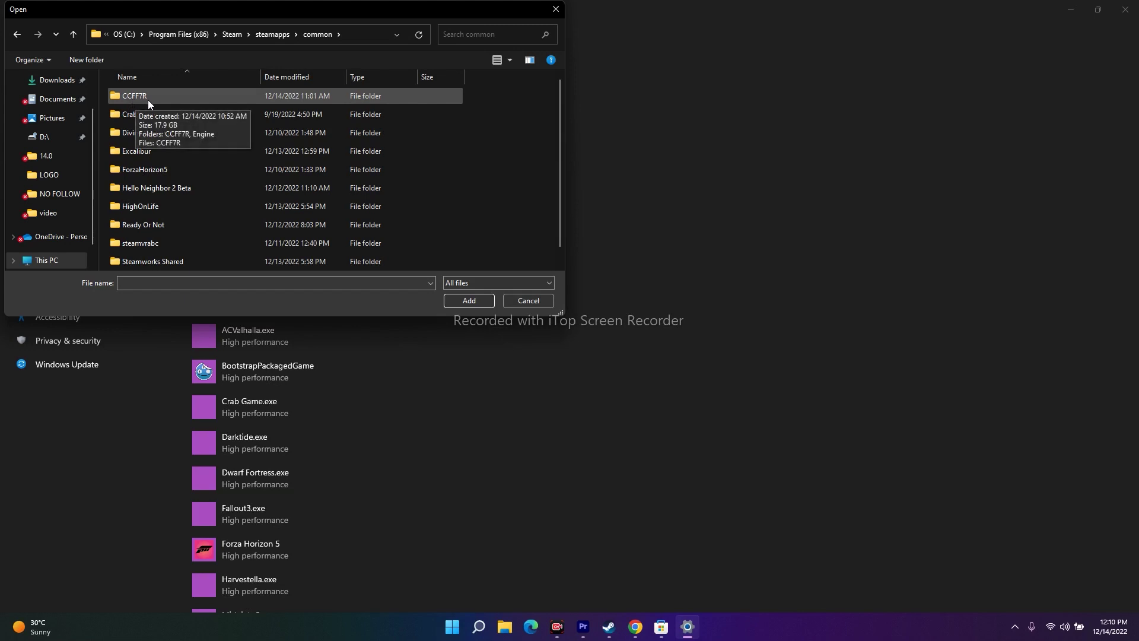
- Add CCFF7R-Win64-Shipping.exe from CCFF7R\CCFF7R\Binaries\Win64 to the custom graphics app list
{"action": "double_click", "coordinate": [155, 97]}
{"action": "double_click", "coordinate": [143, 98]}
{"action": "double_click", "coordinate": [159, 98]}
{"action": "double_click", "coordinate": [156, 99]}
{"action": "left_click", "coordinate": [150, 101]}
{"action": "left_click", "coordinate": [469, 301]}
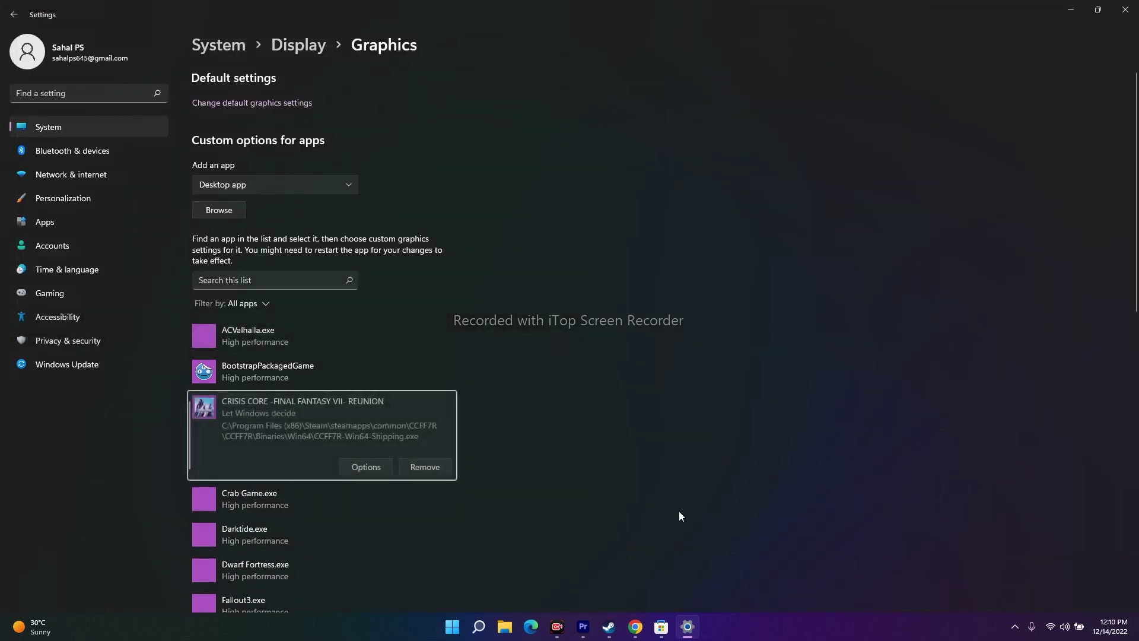
- Save the graphics preference of CRISIS CORE -FINAL FANTASY VII- REUNION as High performance and close Settings
{"action": "scroll", "coordinate": [932, 327], "scroll_direction": "down", "scroll_amount": 3}
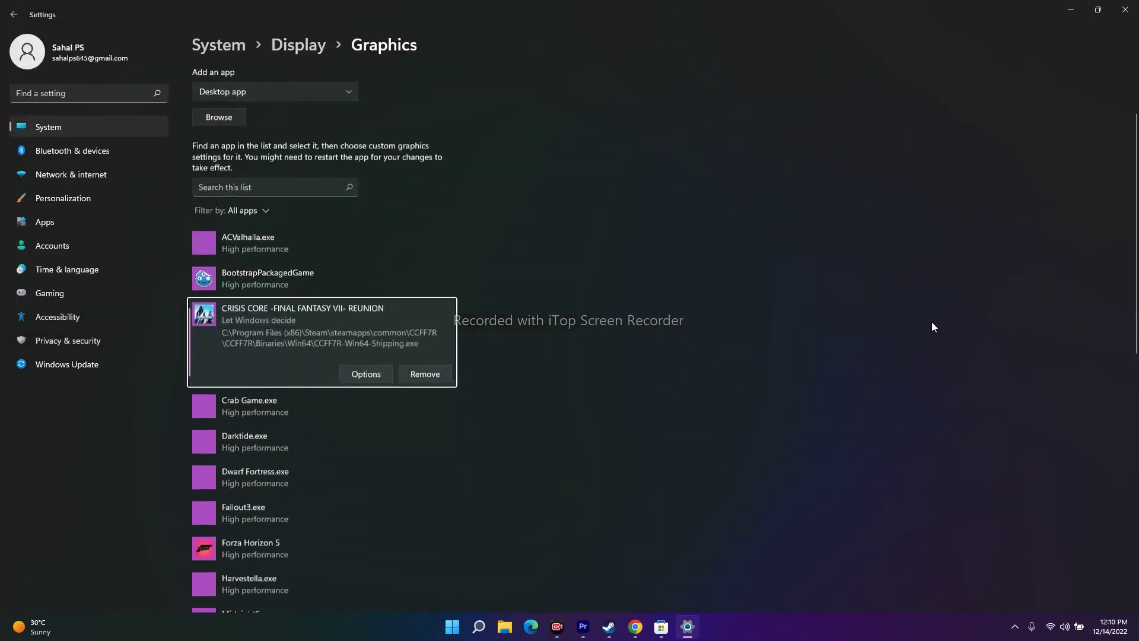
{"action": "left_click", "coordinate": [375, 303]}
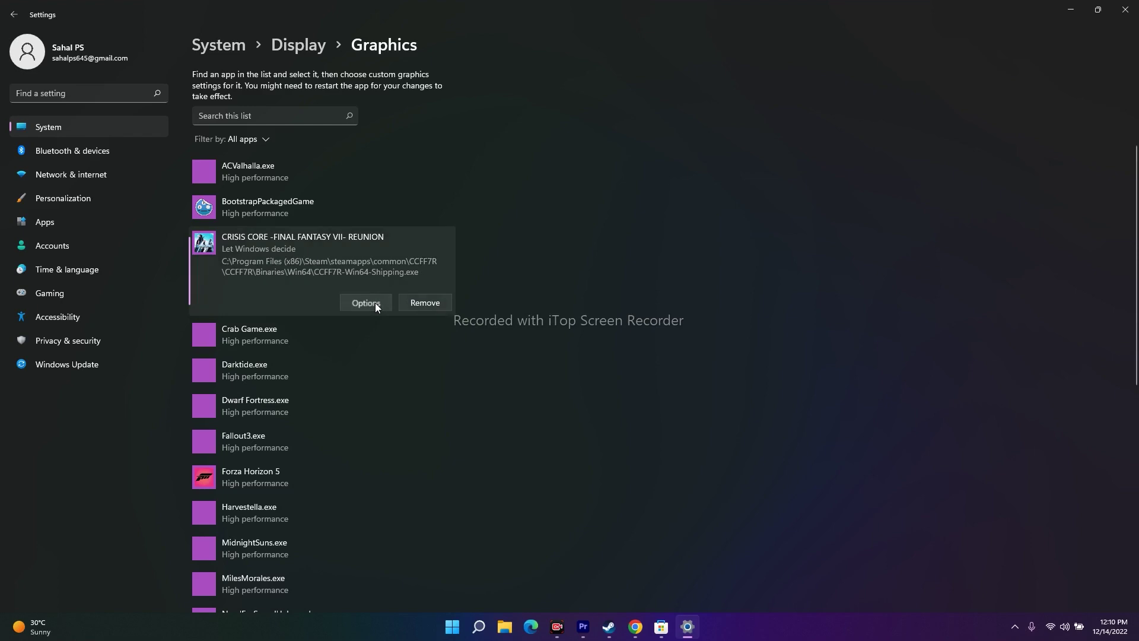
{"action": "left_click", "coordinate": [468, 319]}
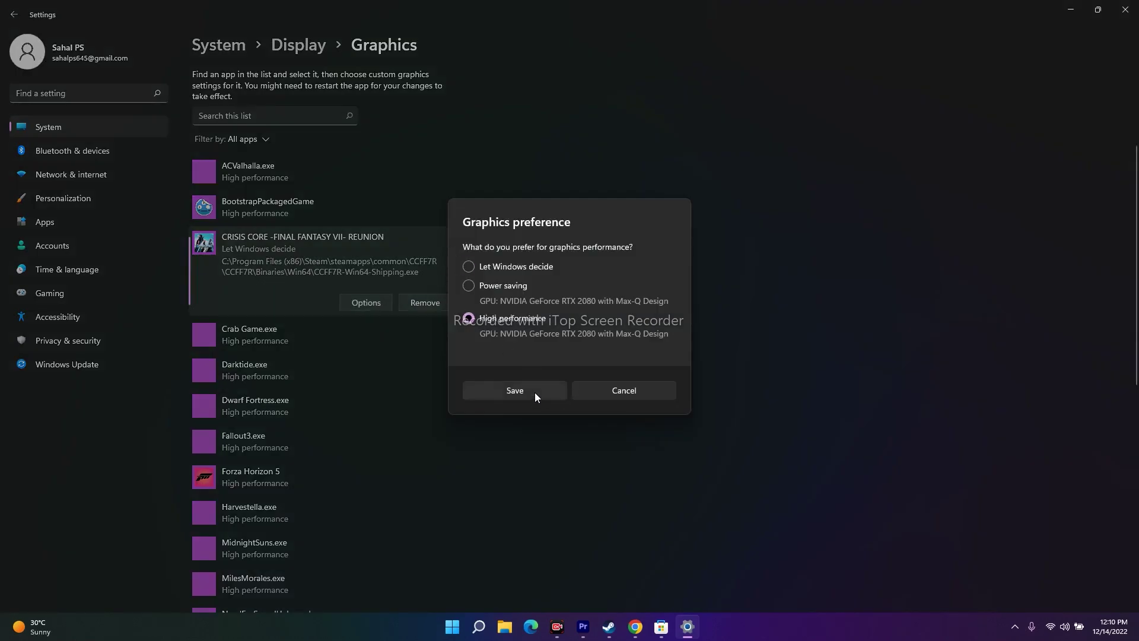
{"action": "left_click", "coordinate": [534, 393]}
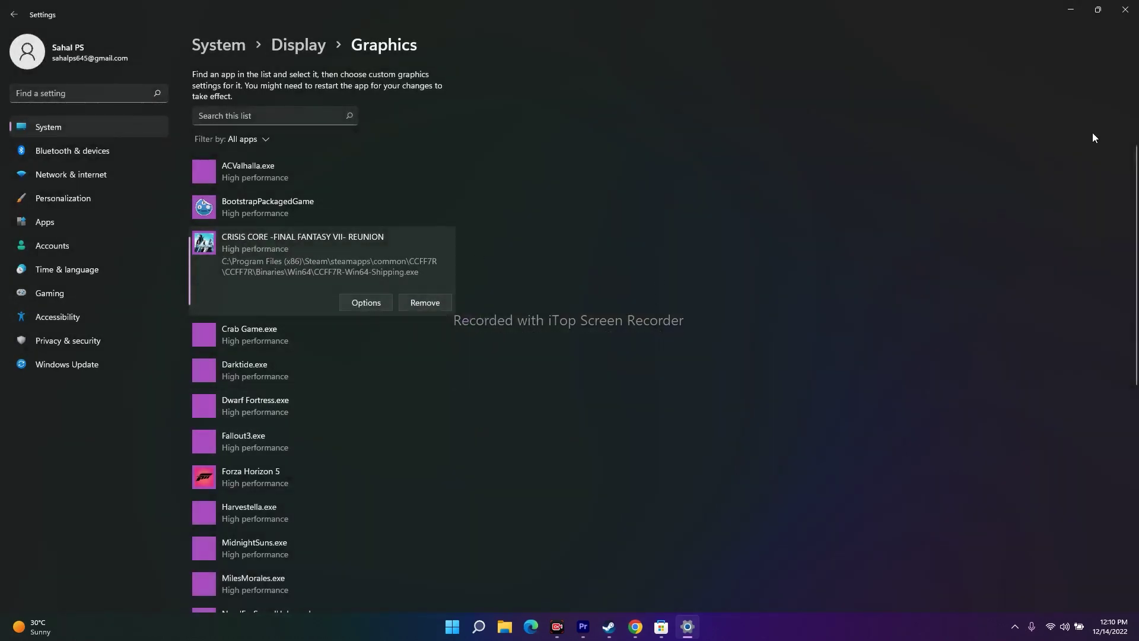
{"action": "left_click", "coordinate": [1127, 8]}
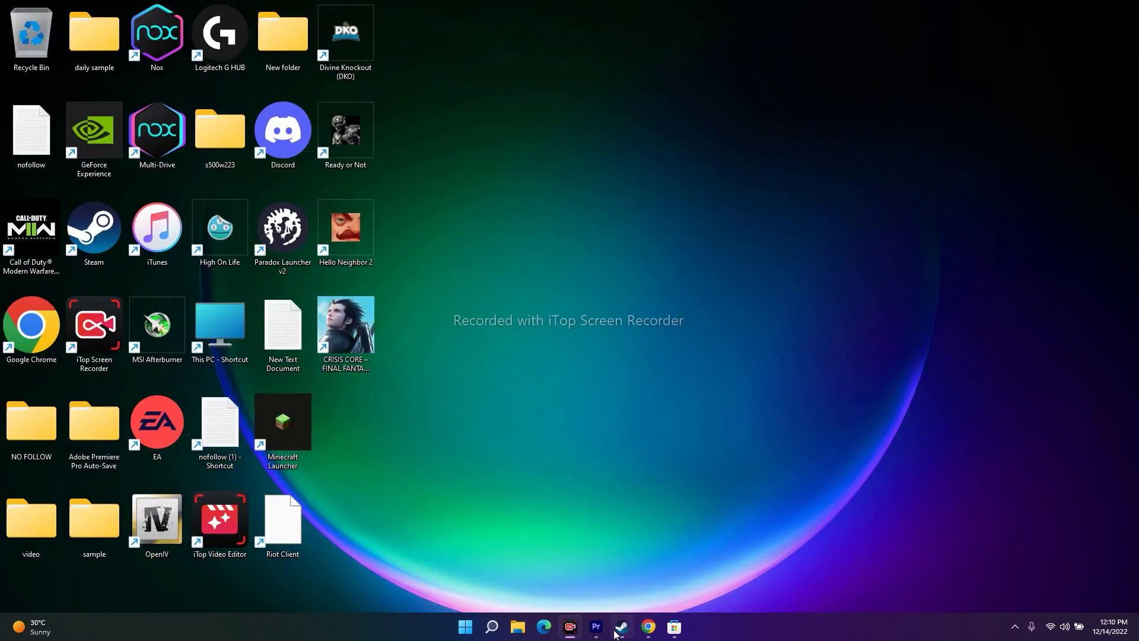
- Switch to Steam and open the install folder of CRISIS CORE -FINAL FANTASY VII- REUNION from its local files properties
{"action": "left_click", "coordinate": [622, 627]}
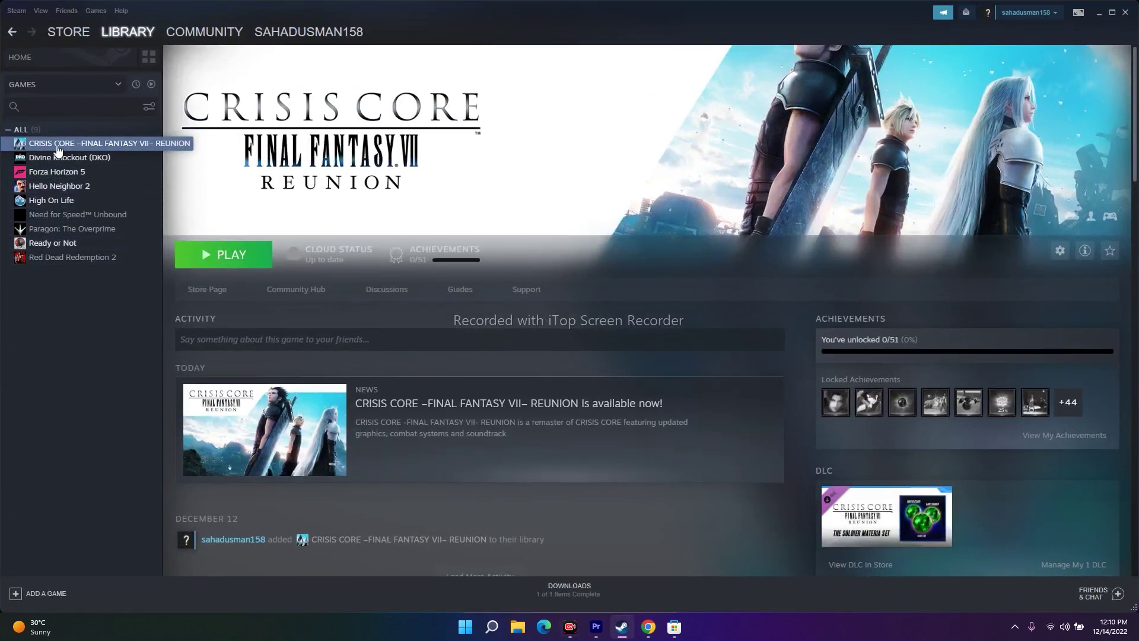
{"action": "right_click", "coordinate": [112, 144]}
{"action": "left_click", "coordinate": [153, 216]}
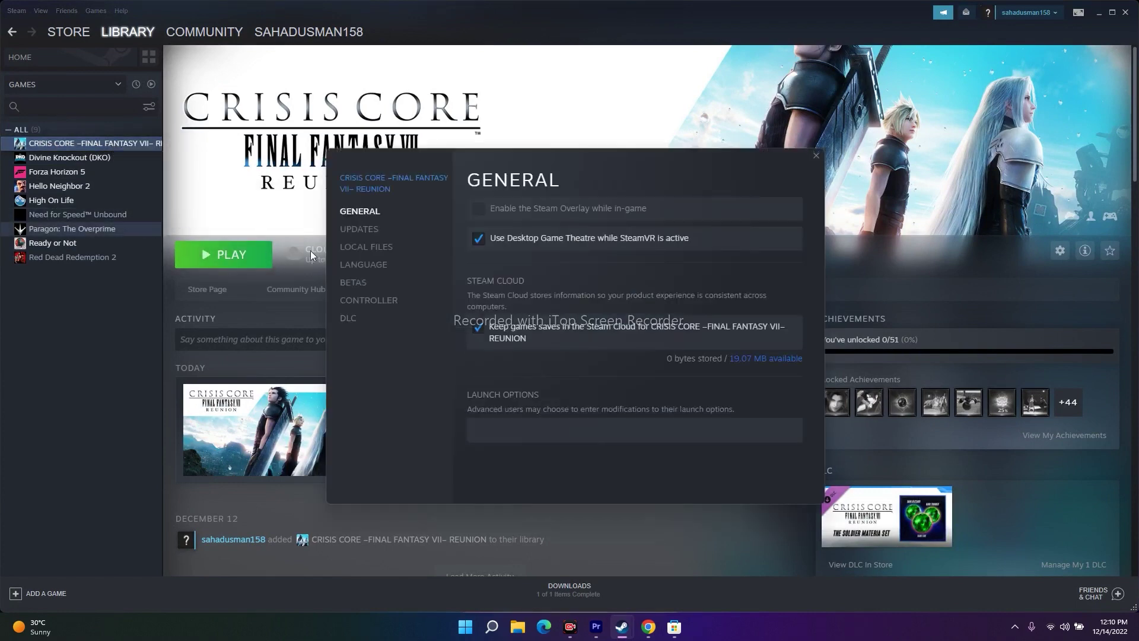
{"action": "left_click", "coordinate": [382, 253]}
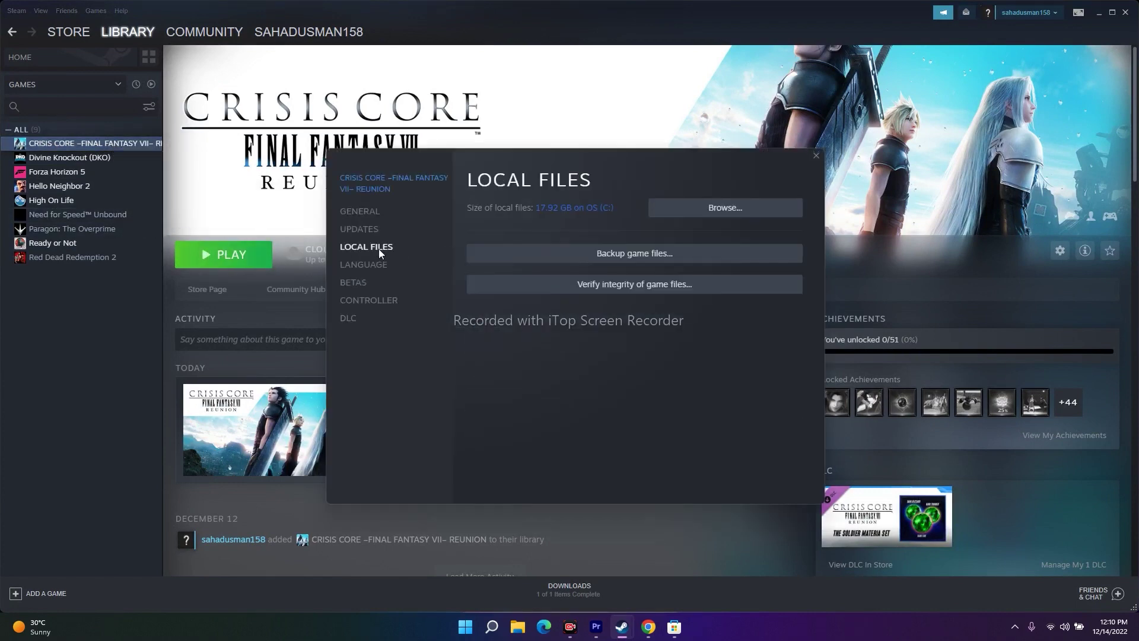
{"action": "left_click", "coordinate": [726, 208]}
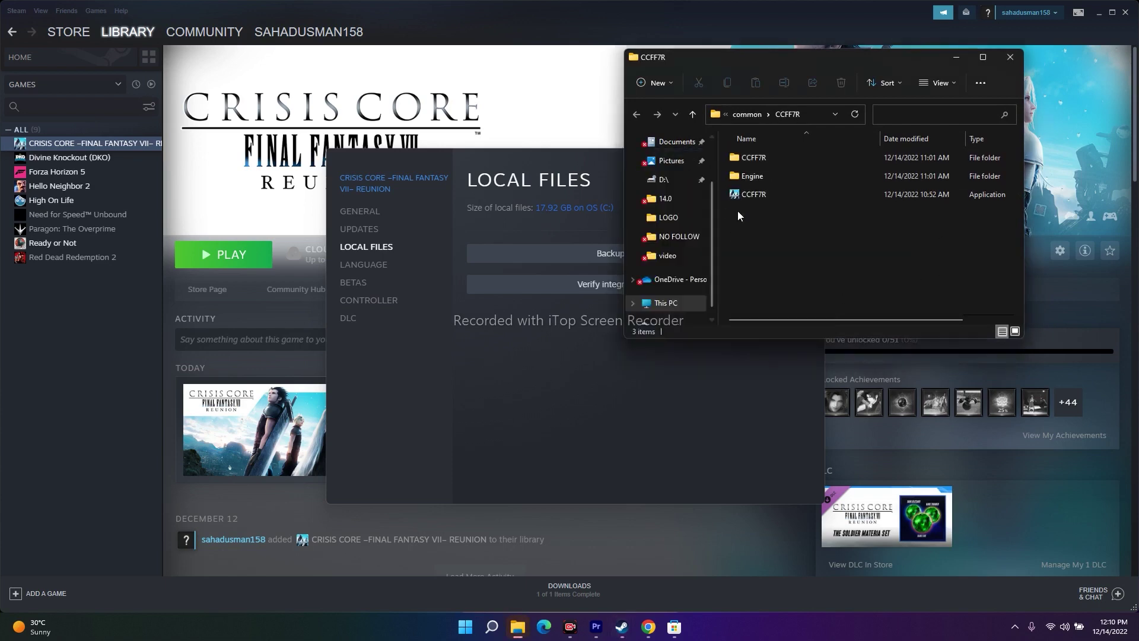
- Go to the CCFF7R\Binaries\Win64 subfolder and open the file properties of CCFF7R-Win64-Shipping
{"action": "double_click", "coordinate": [760, 156]}
{"action": "double_click", "coordinate": [760, 156]}
{"action": "double_click", "coordinate": [761, 156]}
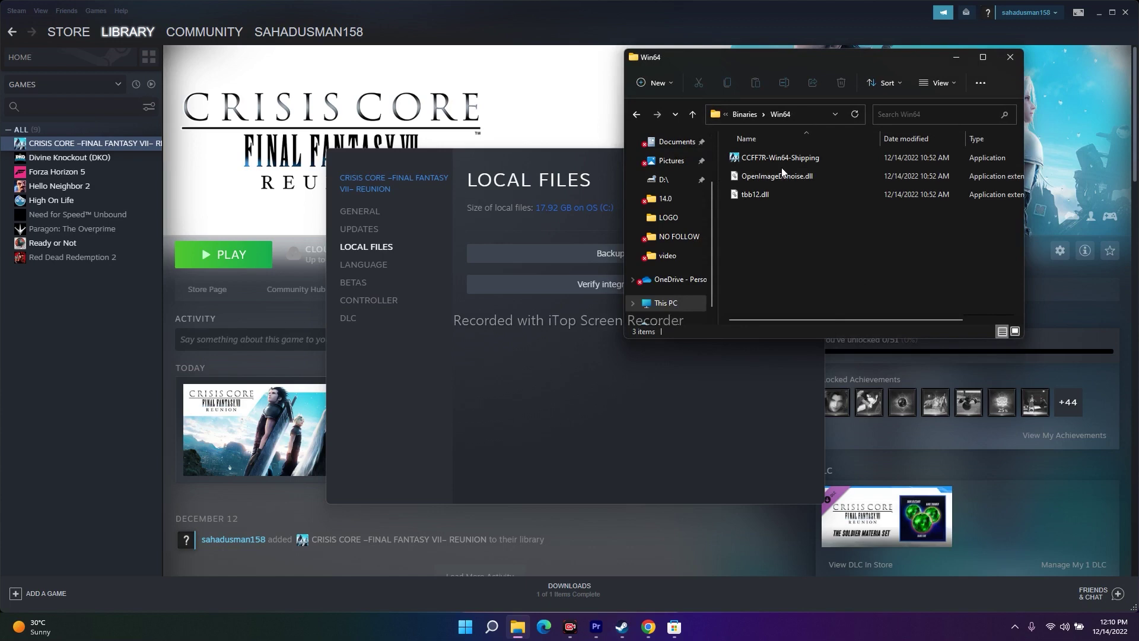
{"action": "left_click", "coordinate": [788, 162]}
{"action": "right_click", "coordinate": [788, 158]}
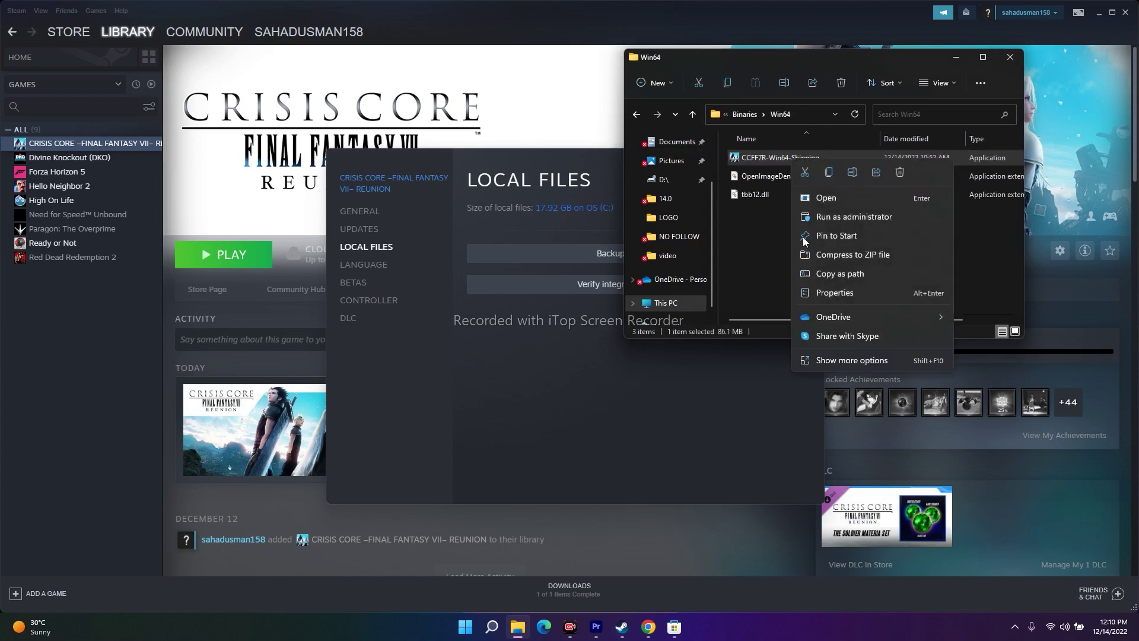
{"action": "left_click", "coordinate": [831, 363]}
{"action": "left_click", "coordinate": [863, 354]}
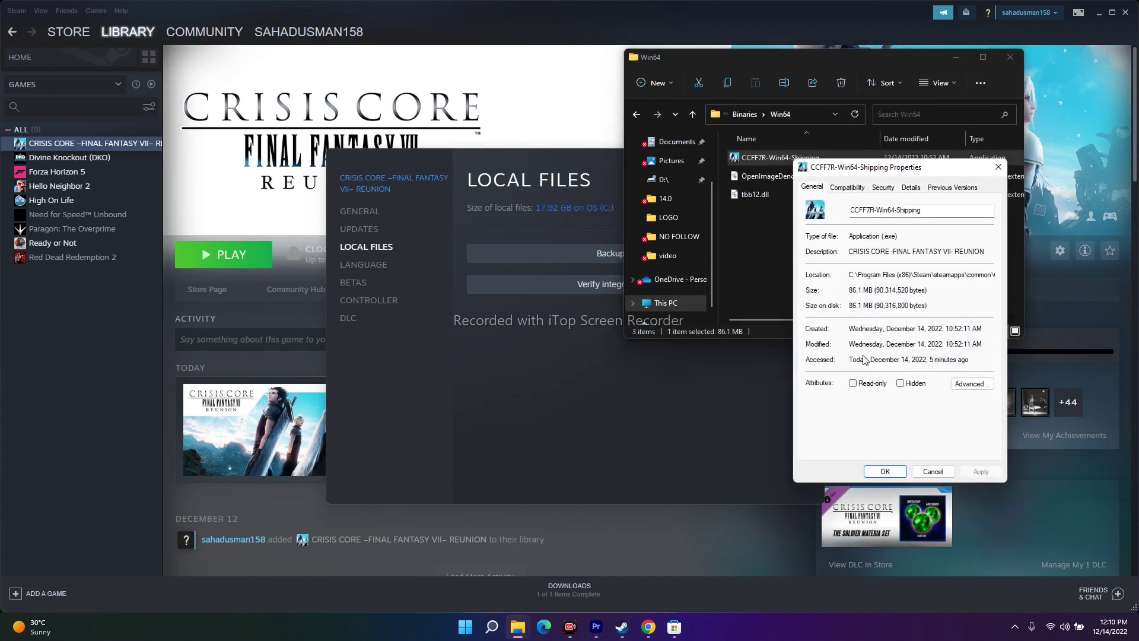
- Set CCFF7R-Win64-Shipping to run as an administrator, apply the change, and close the folder and Steam properties windows
{"action": "left_click", "coordinate": [846, 187]}
{"action": "left_click", "coordinate": [815, 375]}
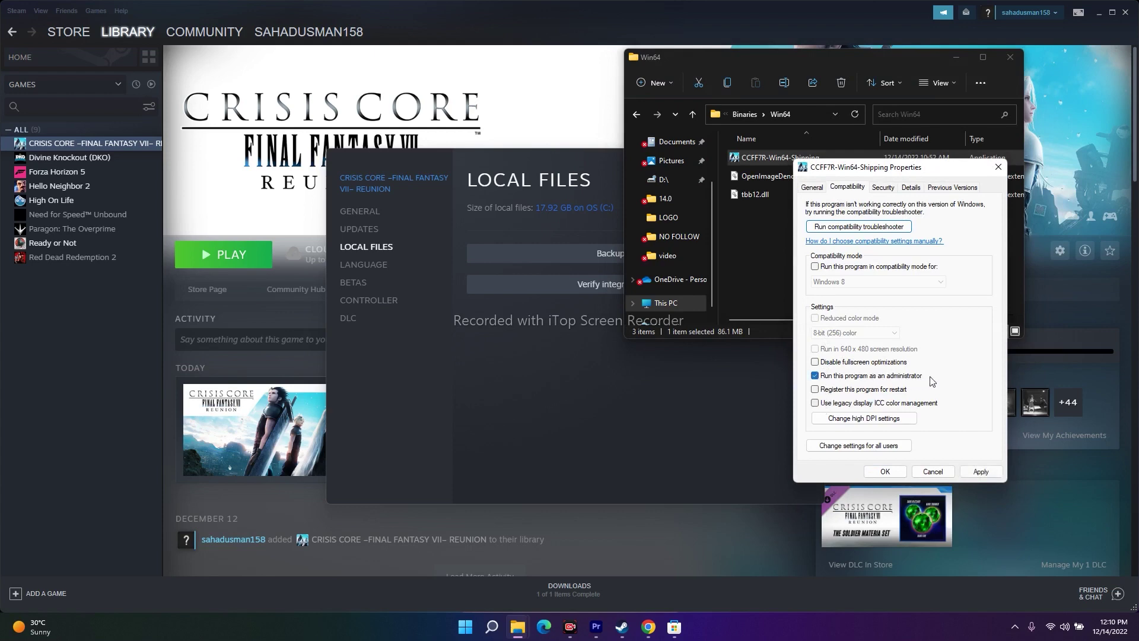
{"action": "left_click", "coordinate": [981, 471]}
{"action": "left_click", "coordinate": [885, 471]}
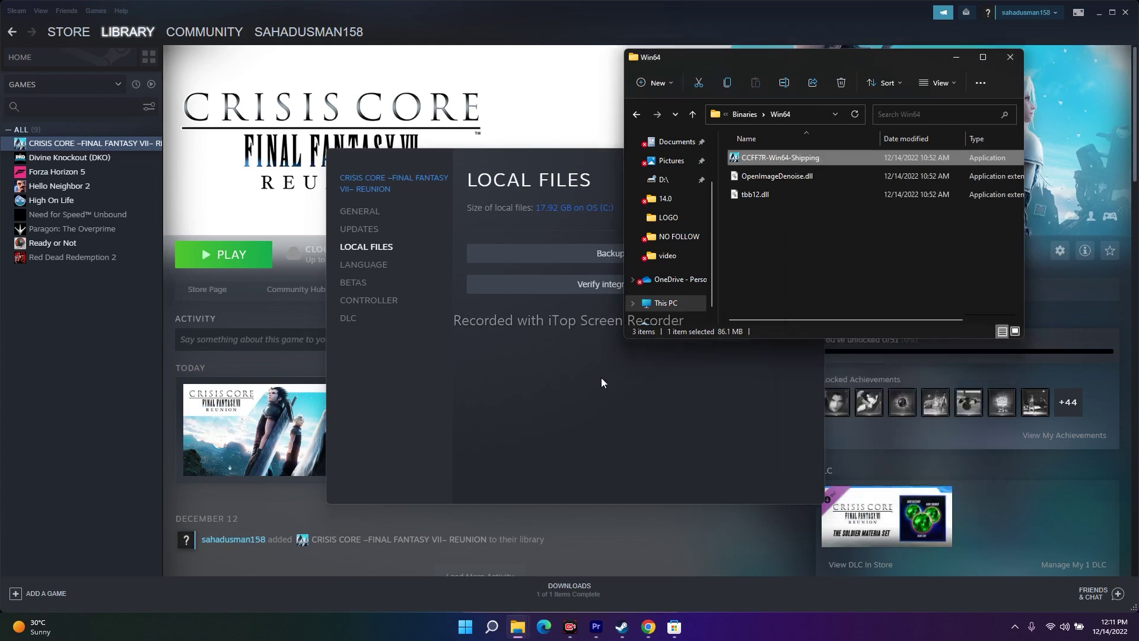
{"action": "left_click", "coordinate": [1010, 58]}
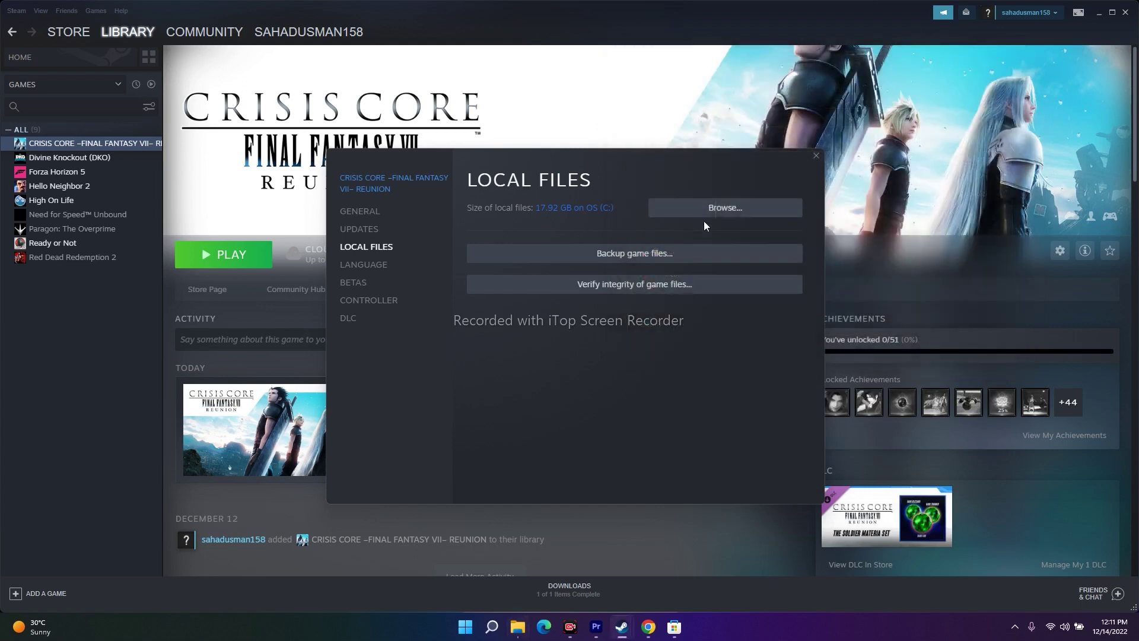
{"action": "left_click", "coordinate": [816, 155]}
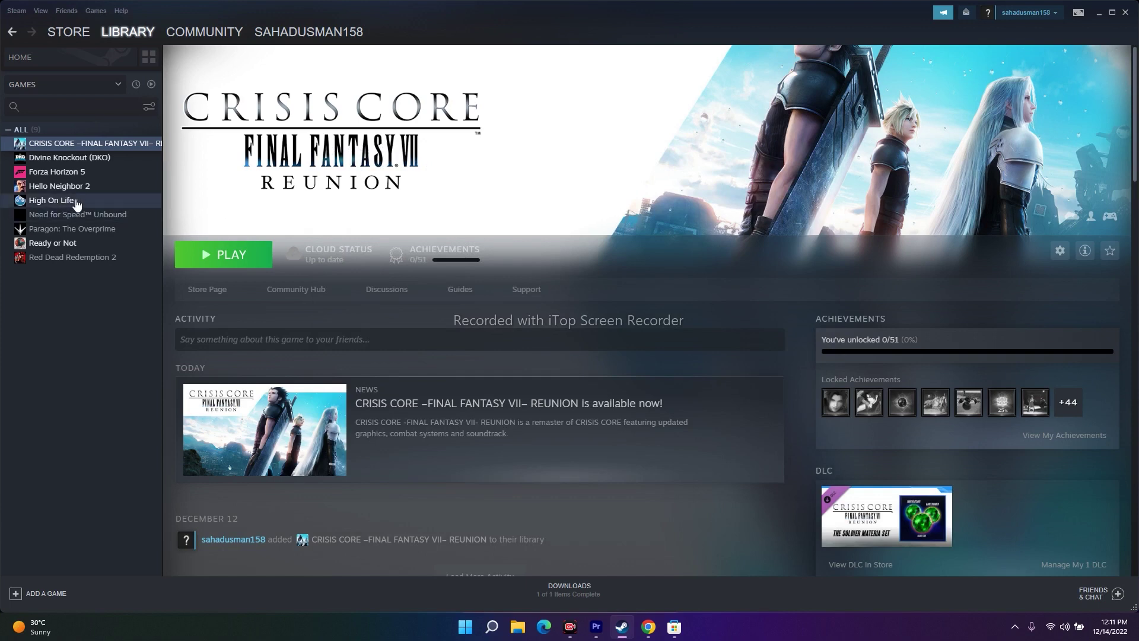
- Open the install folder of CRISIS CORE -FINAL FANTASY VII- REUNION from its local files properties in the Steam library
{"action": "right_click", "coordinate": [106, 143]}
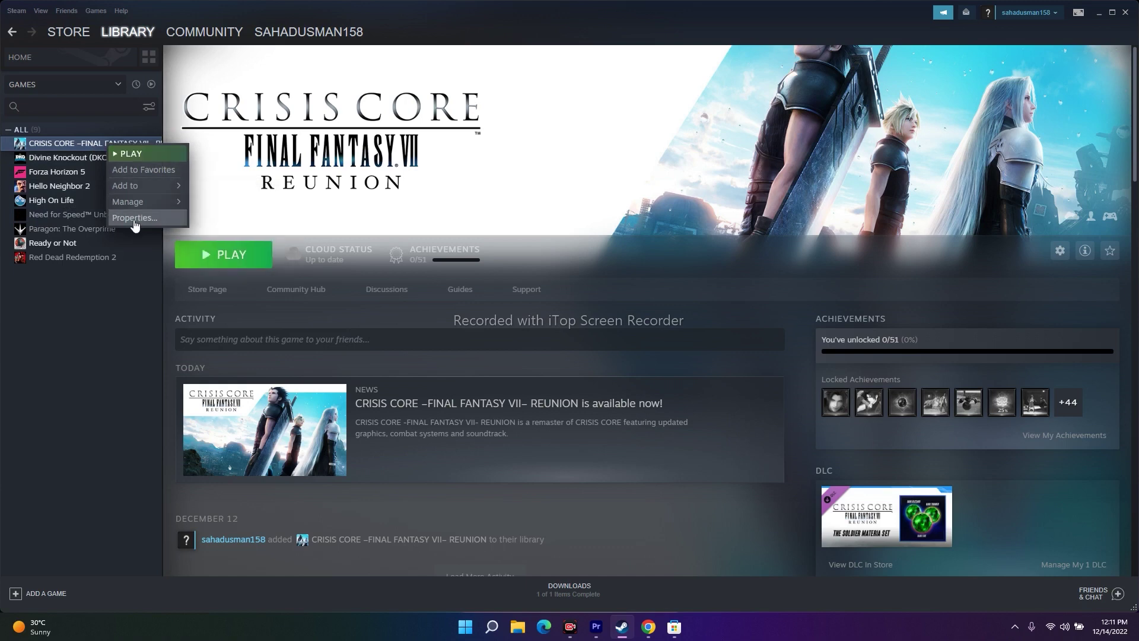
{"action": "left_click", "coordinate": [134, 219]}
{"action": "left_click", "coordinate": [371, 252]}
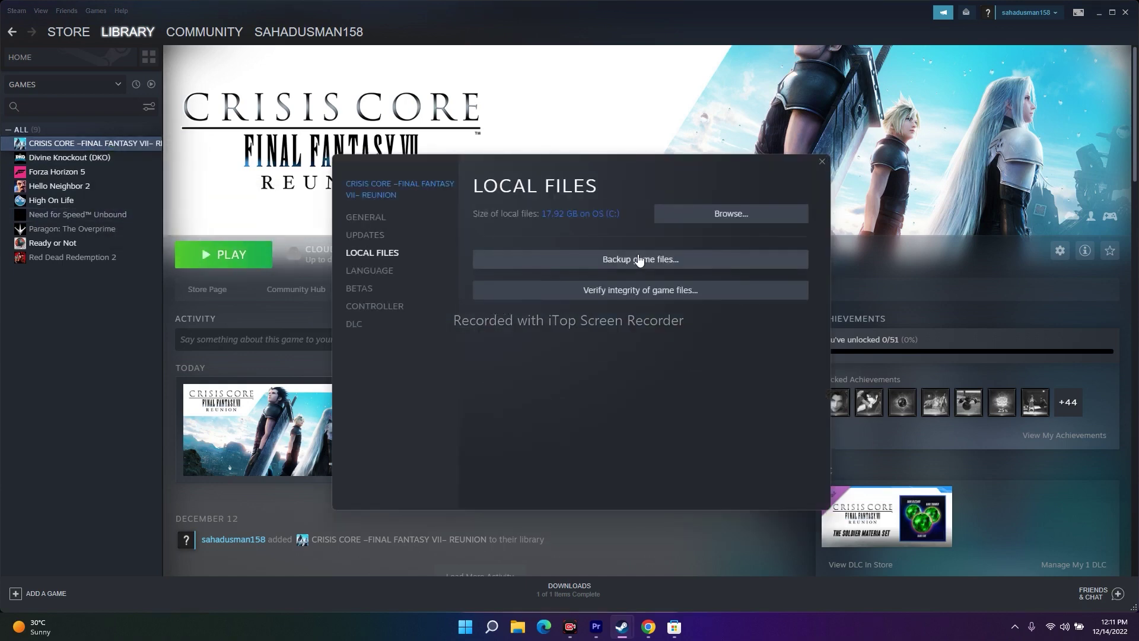
{"action": "left_click", "coordinate": [721, 213]}
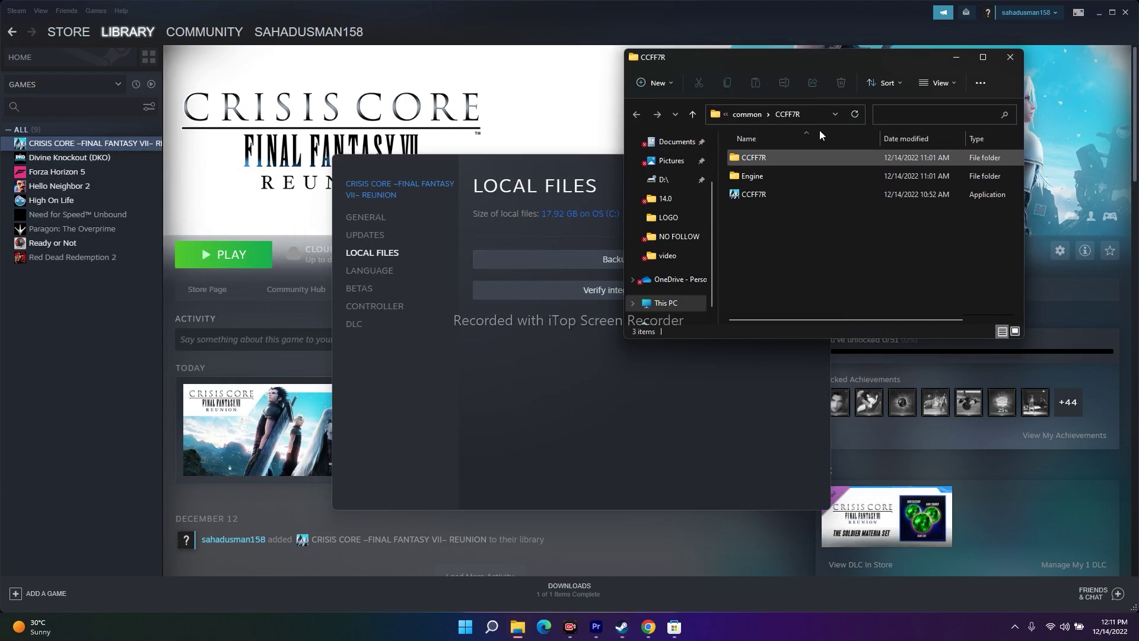
- Locate CCFF7R-Win64-Shipping in the CCFF7R\Binaries\Win64 subfolder, close the folder and game properties, and minimize Steam
{"action": "double_click", "coordinate": [756, 158]}
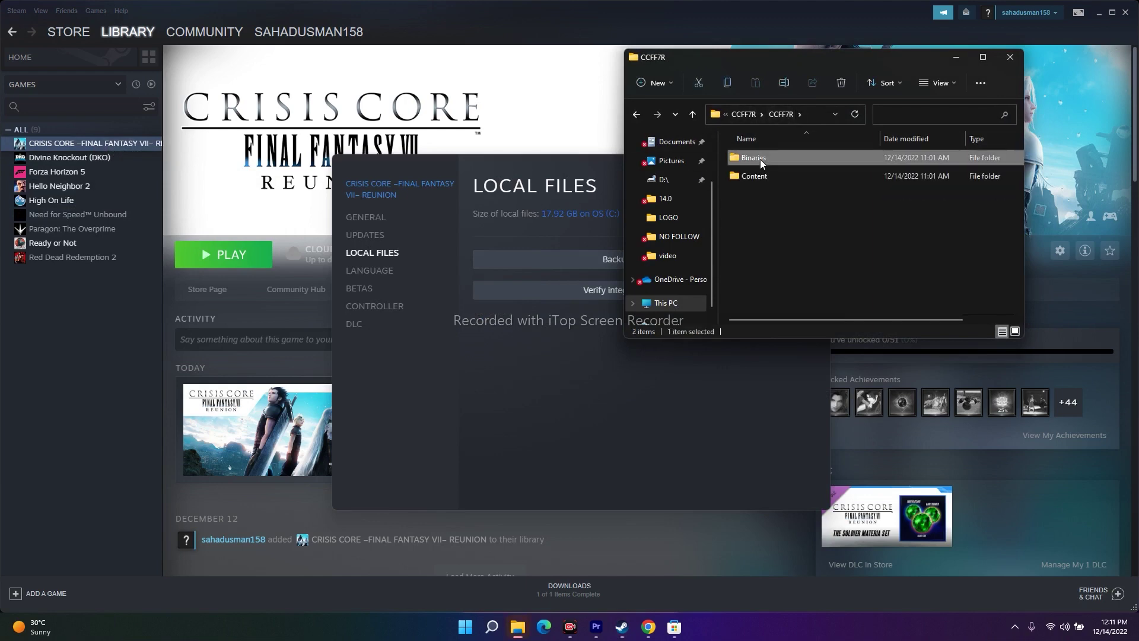
{"action": "double_click", "coordinate": [758, 158]}
{"action": "double_click", "coordinate": [757, 158]}
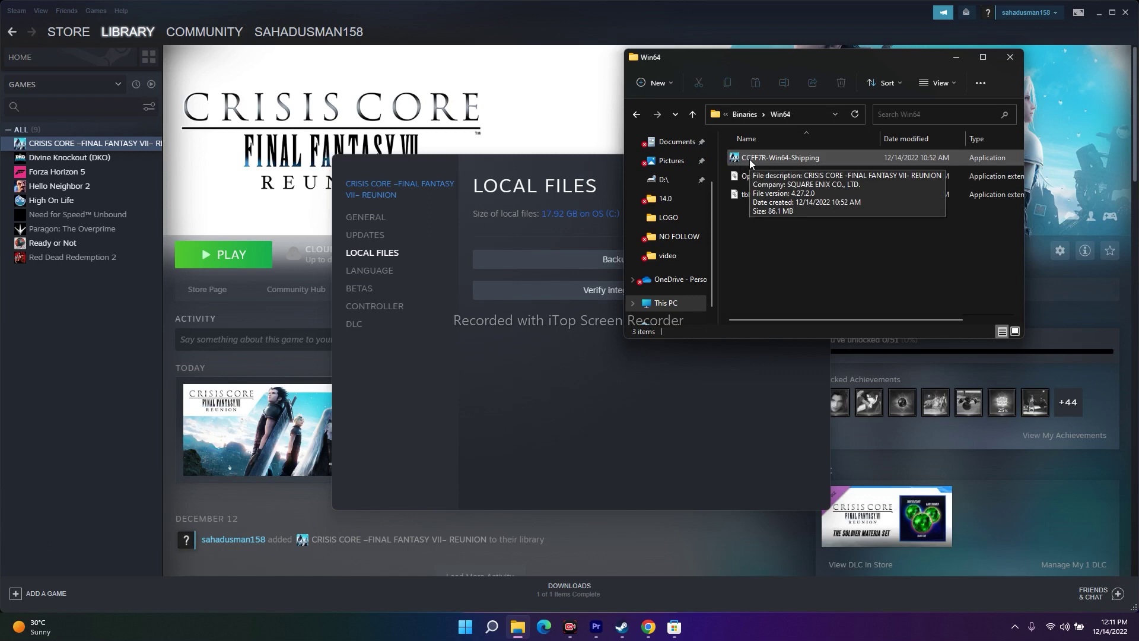
{"action": "left_click", "coordinate": [1011, 57]}
{"action": "left_click", "coordinate": [822, 162]}
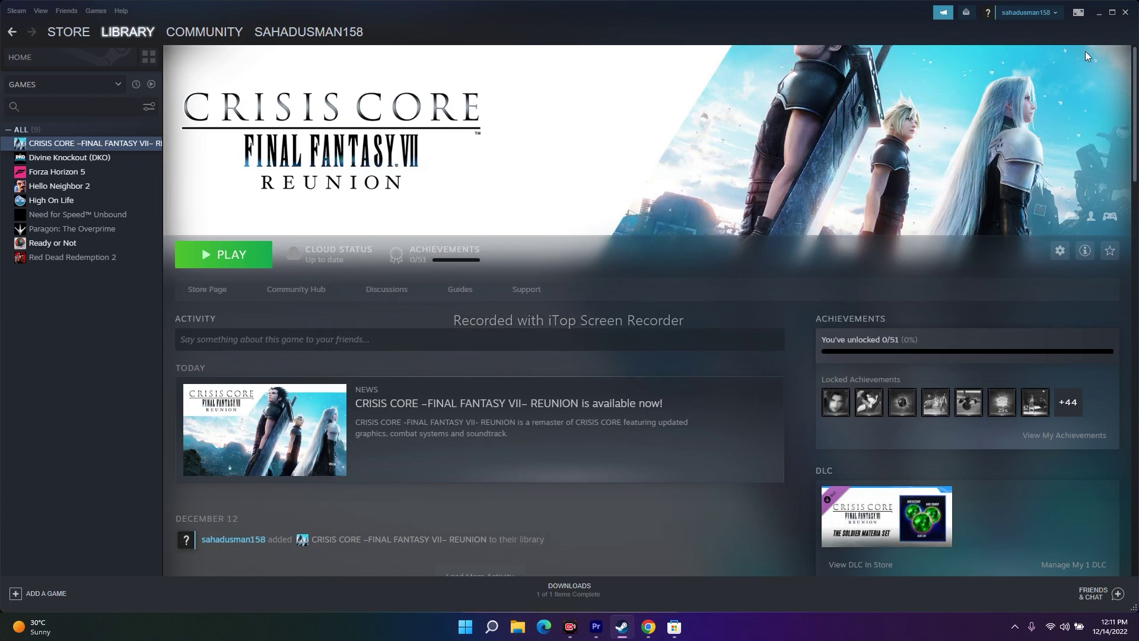
{"action": "left_click", "coordinate": [1104, 13]}
- Look through the Documents folder of This PC in a maximized File Explorer window and close it
{"action": "left_click", "coordinate": [518, 626]}
{"action": "scroll", "coordinate": [675, 262], "scroll_direction": "down", "scroll_amount": 1}
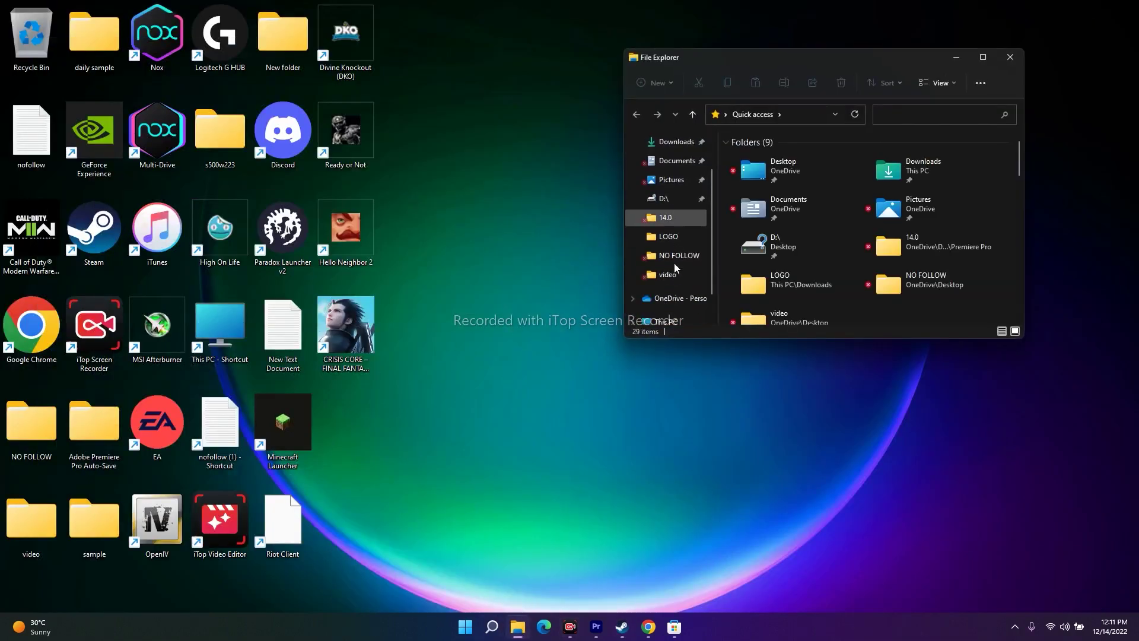
{"action": "left_click", "coordinate": [678, 321]}
{"action": "left_click", "coordinate": [983, 57]}
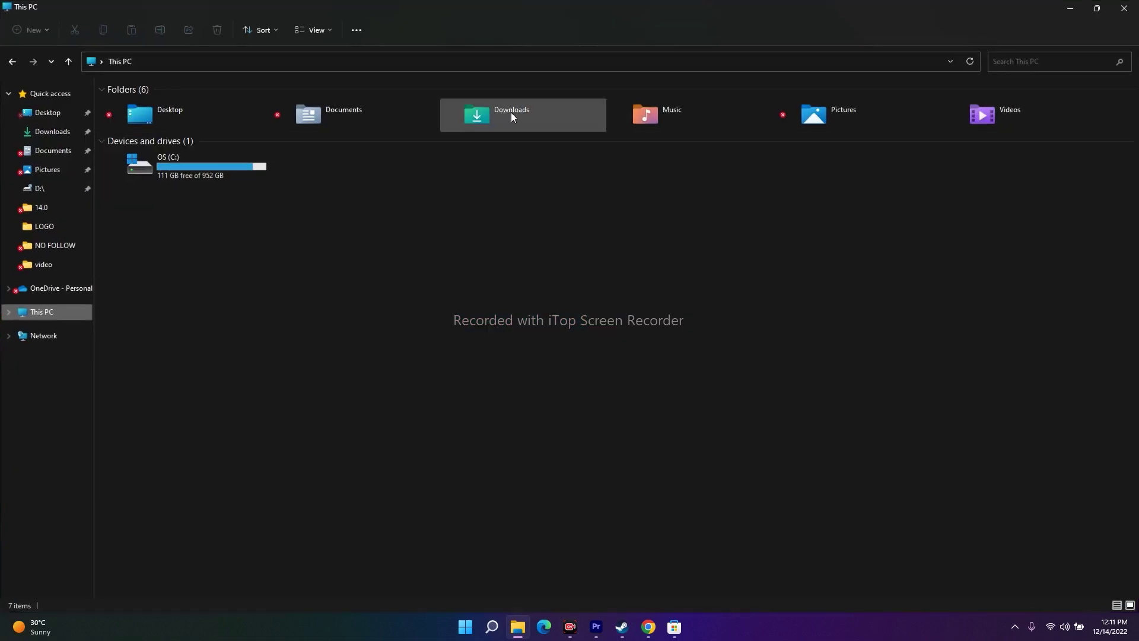
{"action": "double_click", "coordinate": [389, 118]}
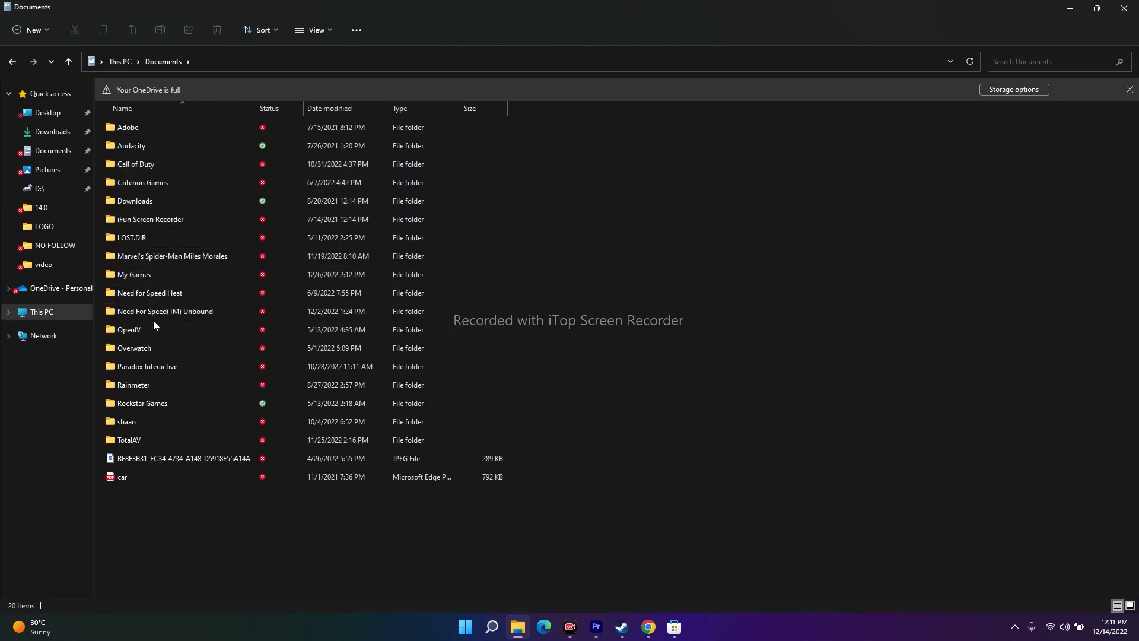
{"action": "left_click", "coordinate": [1131, 6]}
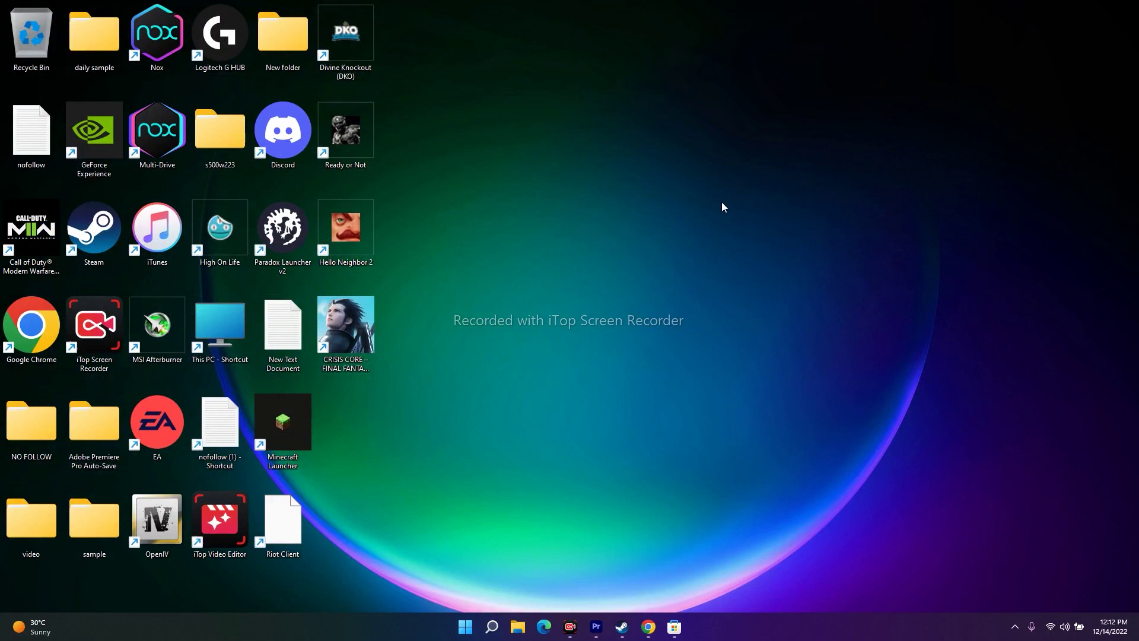
- Switch to Steam, check the Steam Overlay option in the general properties of CRISIS CORE -FINAL FANTASY VII- REUNION, and minimize Steam
{"action": "left_click", "coordinate": [622, 626]}
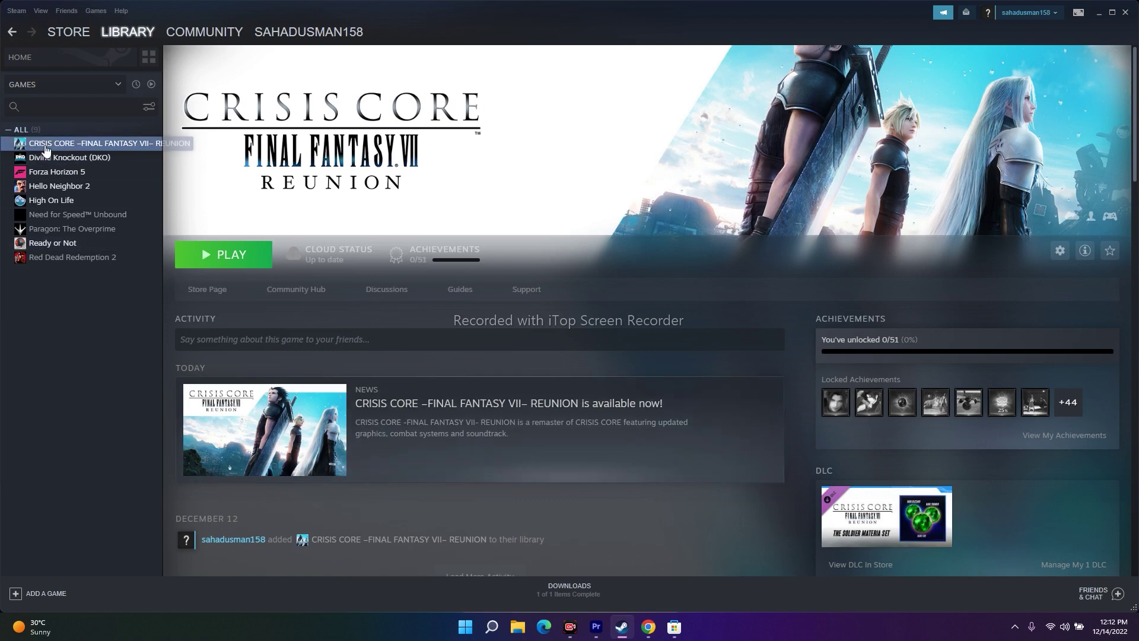
{"action": "right_click", "coordinate": [116, 143]}
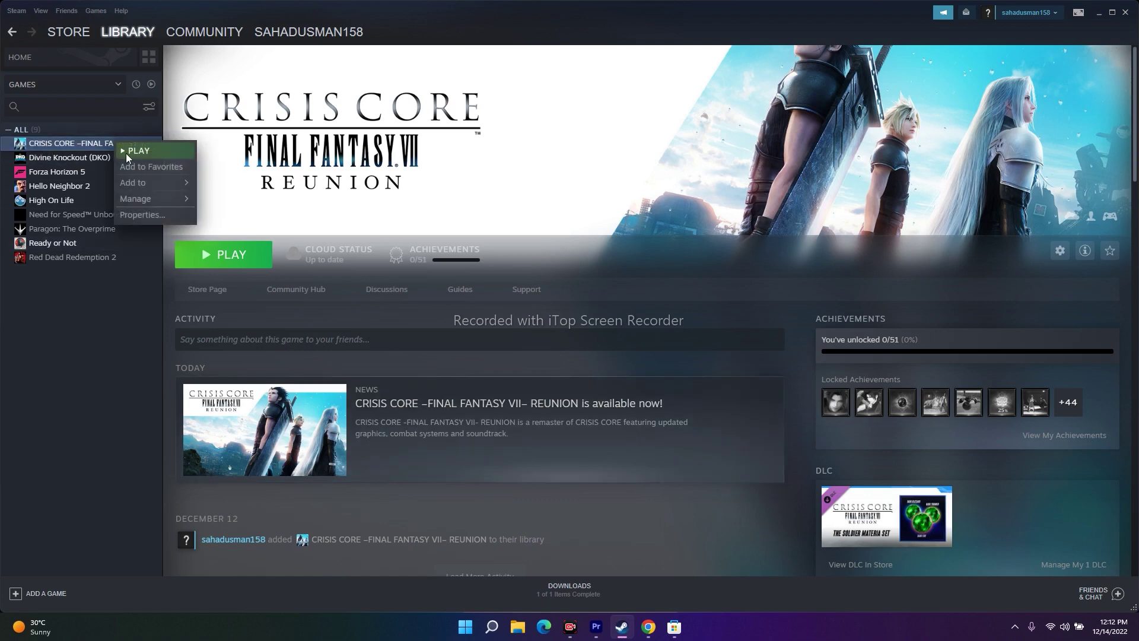
{"action": "left_click", "coordinate": [136, 213]}
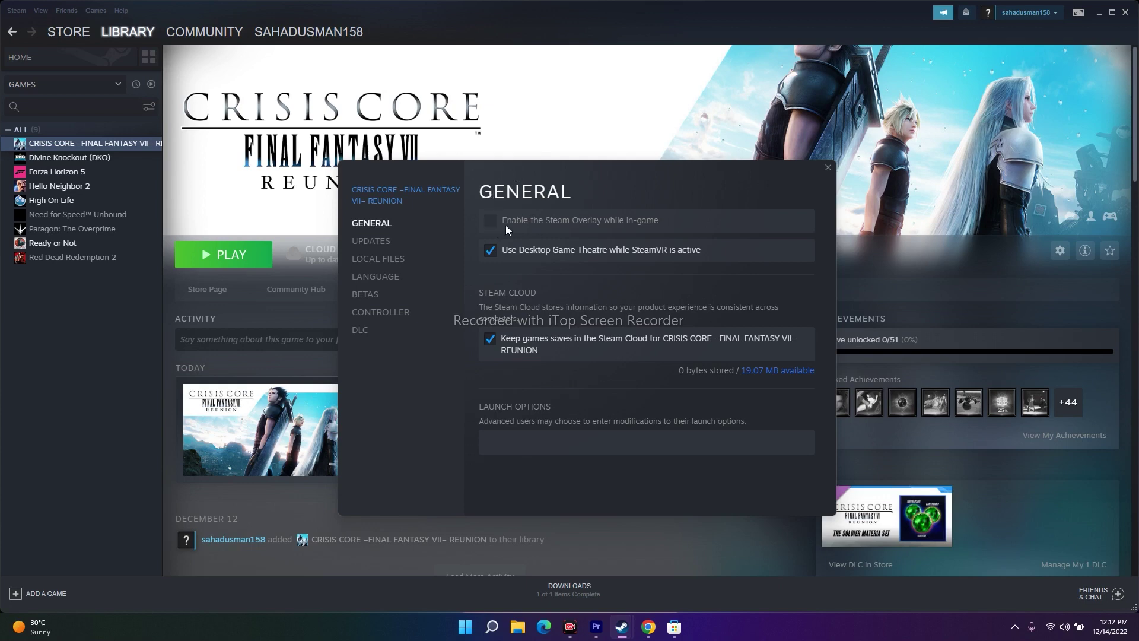
{"action": "left_click", "coordinate": [829, 168]}
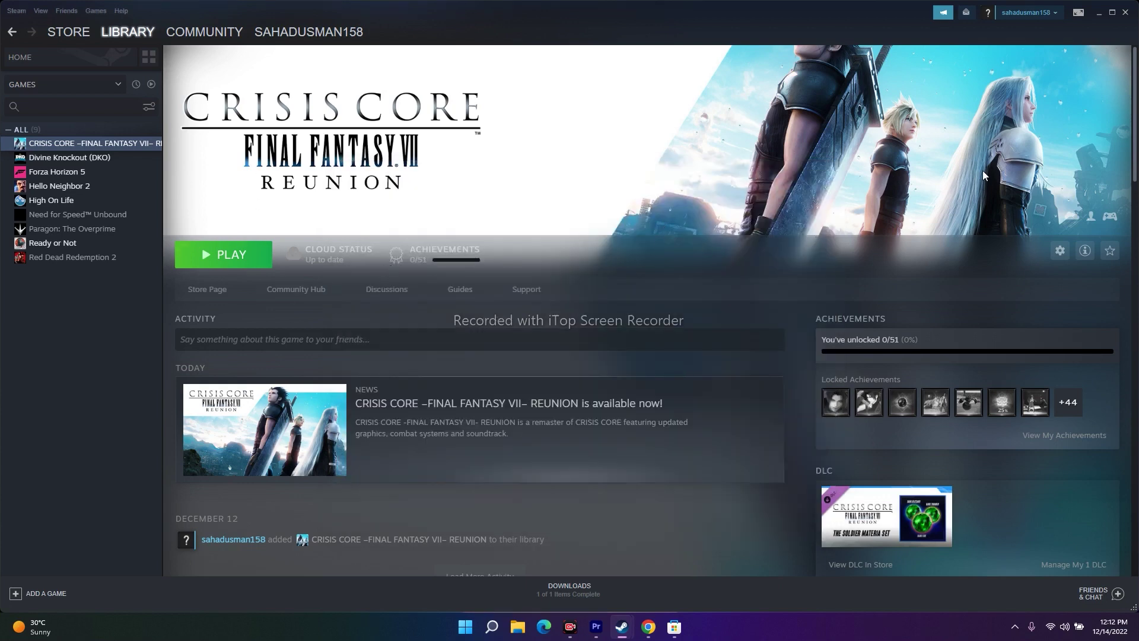
{"action": "left_click", "coordinate": [1098, 13]}
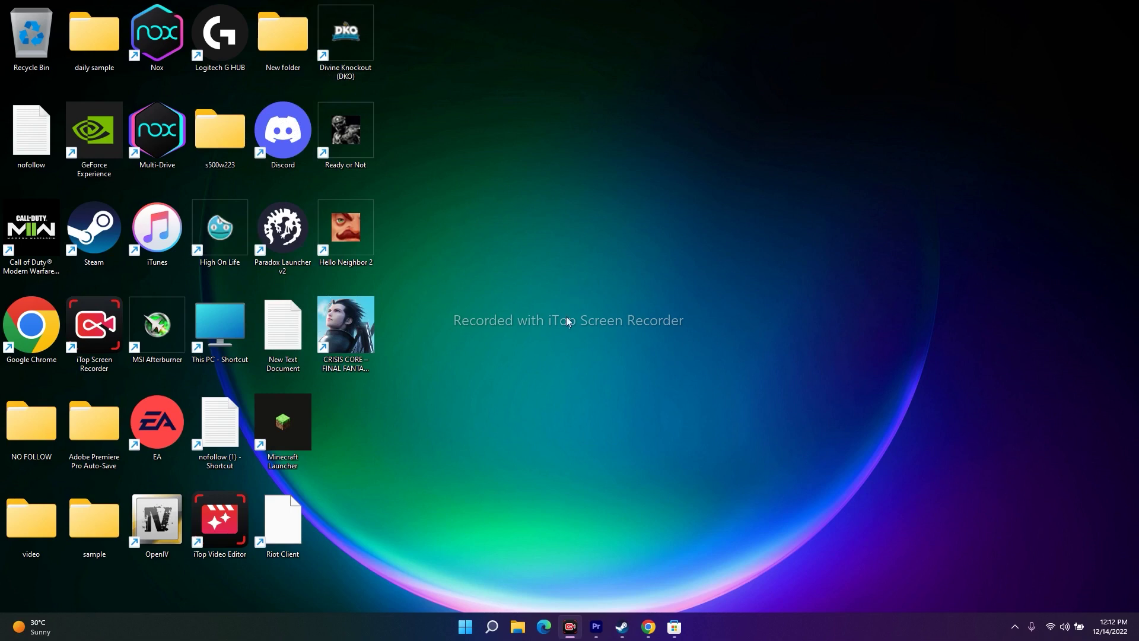
- Open Task Manager and look through the running apps and background processes for unneeded programs
{"action": "right_click", "coordinate": [466, 627]}
{"action": "left_click", "coordinate": [463, 486]}
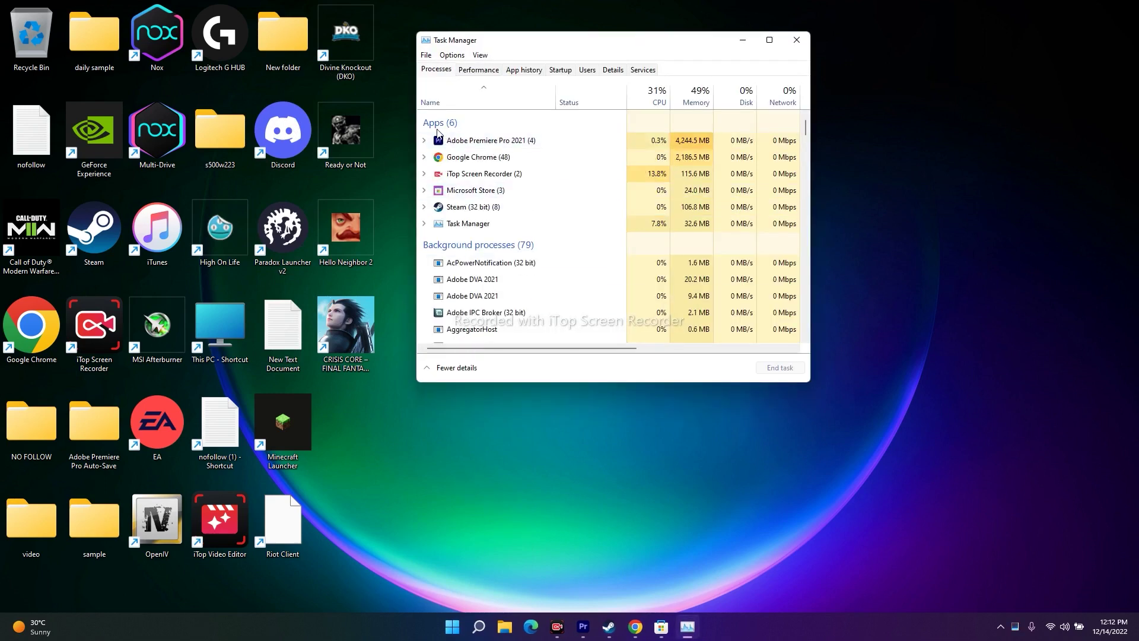
{"action": "left_click", "coordinate": [469, 224]}
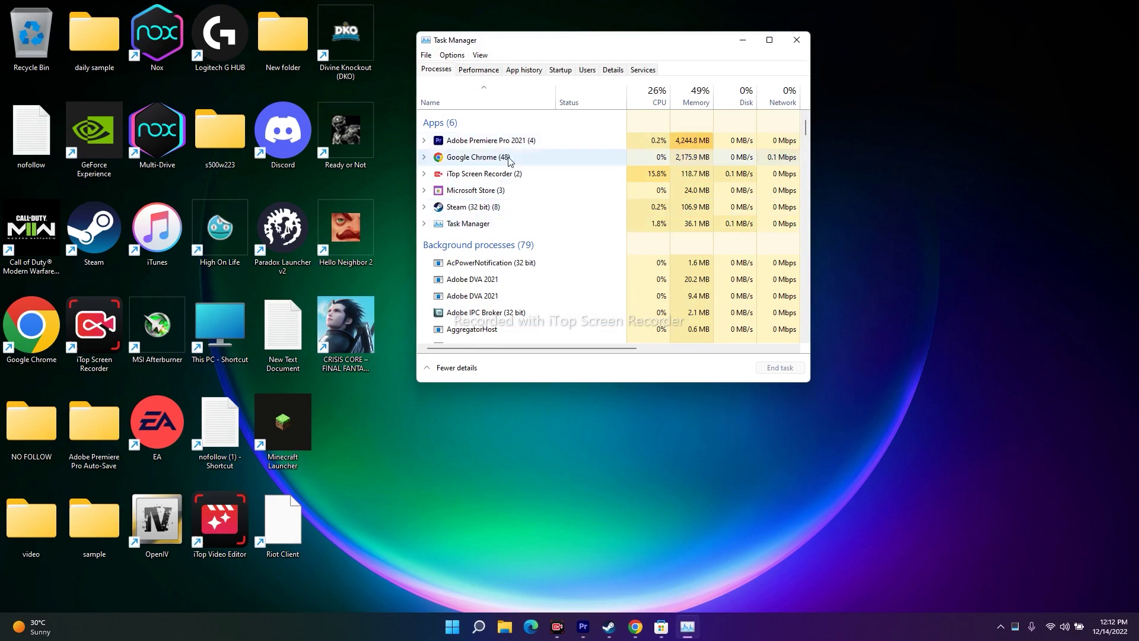
{"action": "scroll", "coordinate": [534, 178], "scroll_direction": "down", "scroll_amount": 1}
{"action": "scroll", "coordinate": [539, 241], "scroll_direction": "down", "scroll_amount": 1}
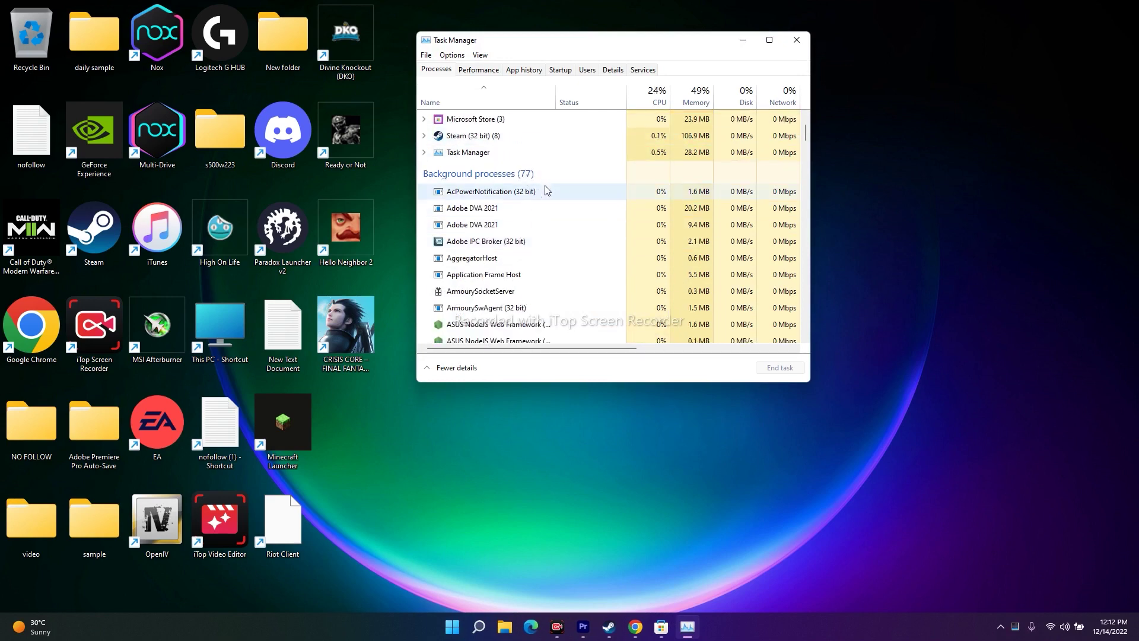
{"action": "scroll", "coordinate": [545, 202], "scroll_direction": "down", "scroll_amount": 2}
{"action": "scroll", "coordinate": [544, 219], "scroll_direction": "down", "scroll_amount": 4}
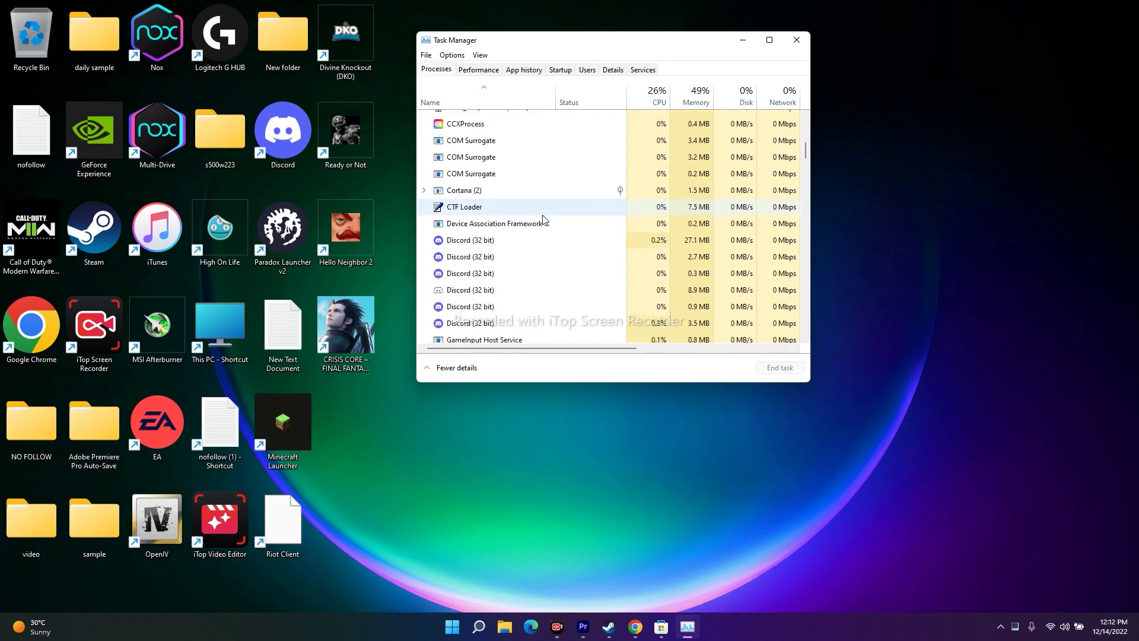
{"action": "scroll", "coordinate": [545, 221], "scroll_direction": "up", "scroll_amount": 7}
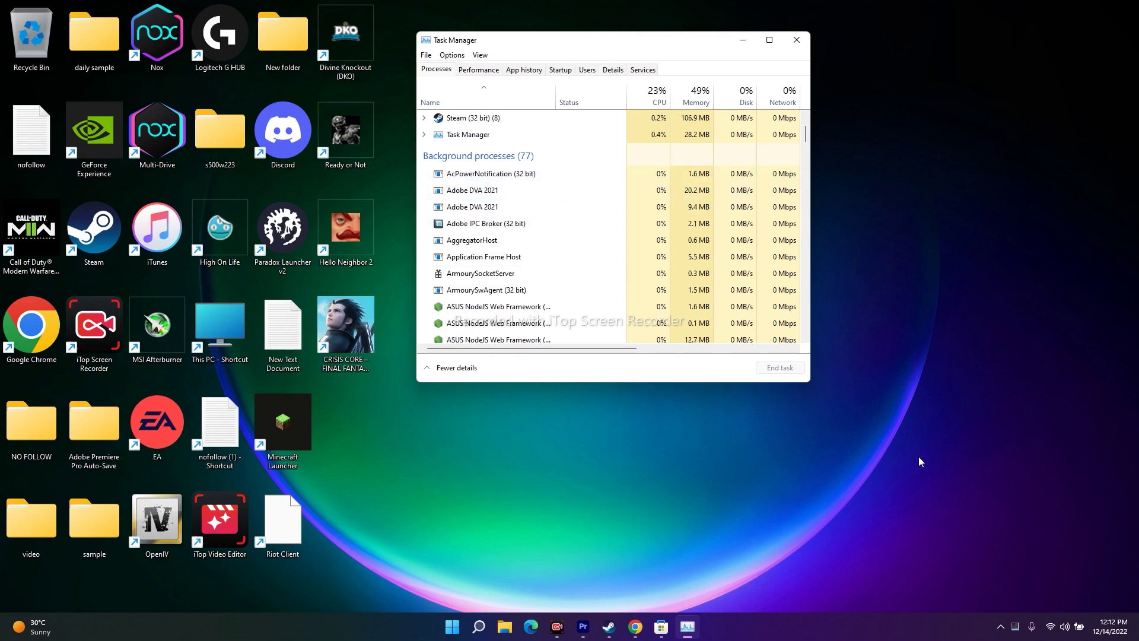
- End the AcPowerNotification background process and dismiss the resulting error dialog
{"action": "right_click", "coordinate": [509, 177]}
{"action": "left_click", "coordinate": [531, 186]}
{"action": "right_click", "coordinate": [514, 178]}
{"action": "left_click", "coordinate": [527, 185]}
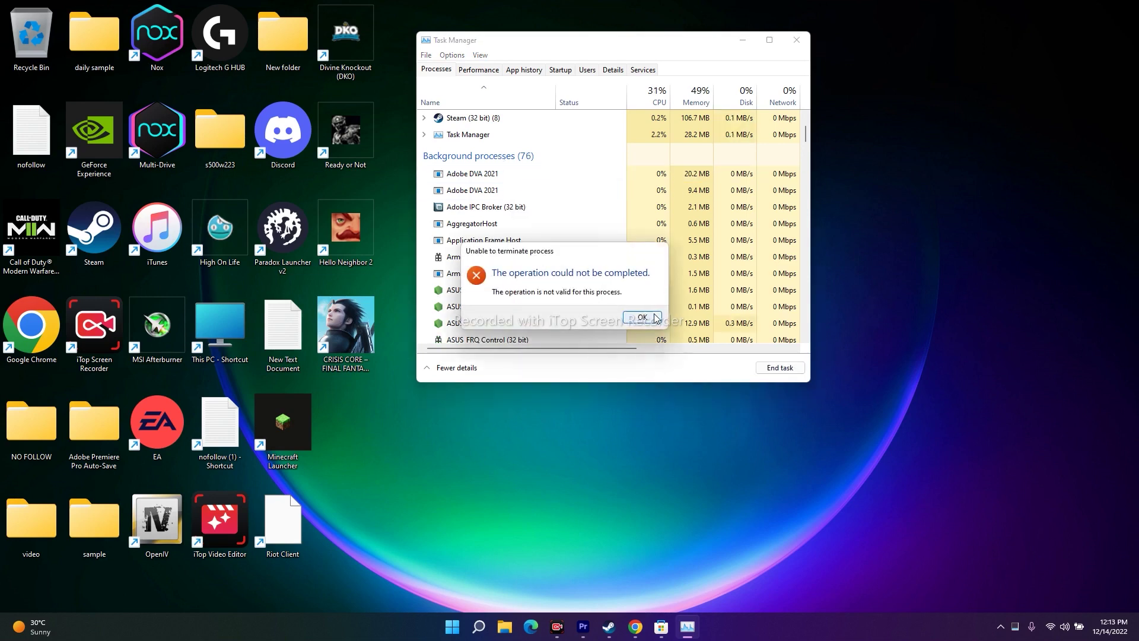
{"action": "left_click", "coordinate": [643, 317]}
- End the ArmourySocketServer background process and look through the remaining processes in Task Manager
{"action": "scroll", "coordinate": [509, 190], "scroll_direction": "down", "scroll_amount": 2}
{"action": "right_click", "coordinate": [508, 178]}
{"action": "left_click", "coordinate": [533, 184]}
{"action": "scroll", "coordinate": [507, 232], "scroll_direction": "up", "scroll_amount": 5}
{"action": "scroll", "coordinate": [507, 232], "scroll_direction": "down", "scroll_amount": 8}
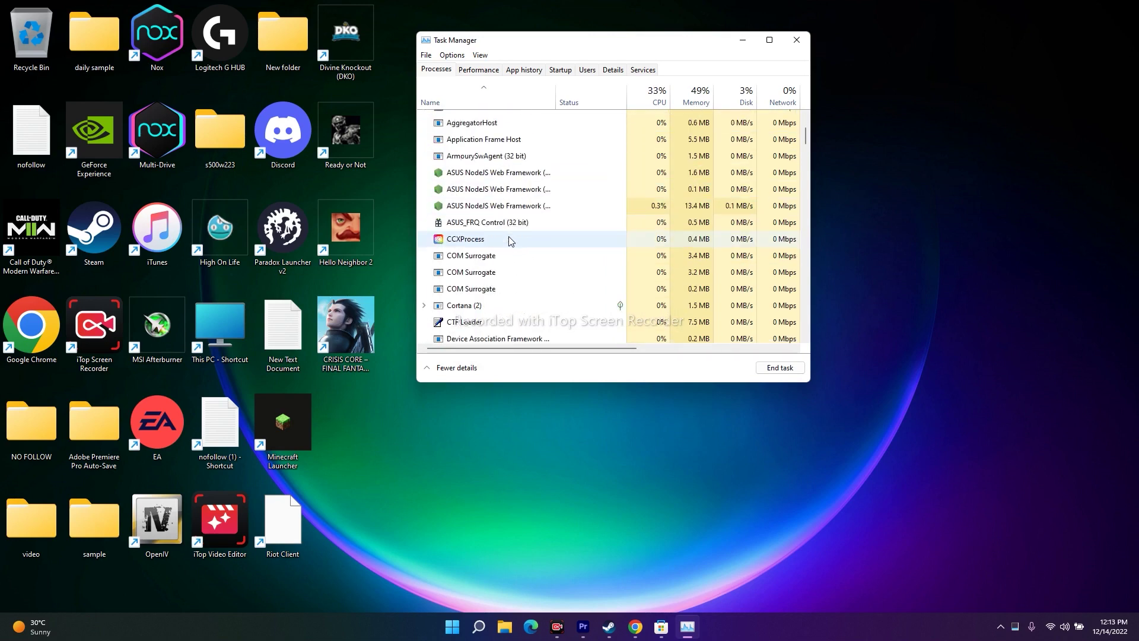
{"action": "scroll", "coordinate": [522, 231], "scroll_direction": "down", "scroll_amount": 5}
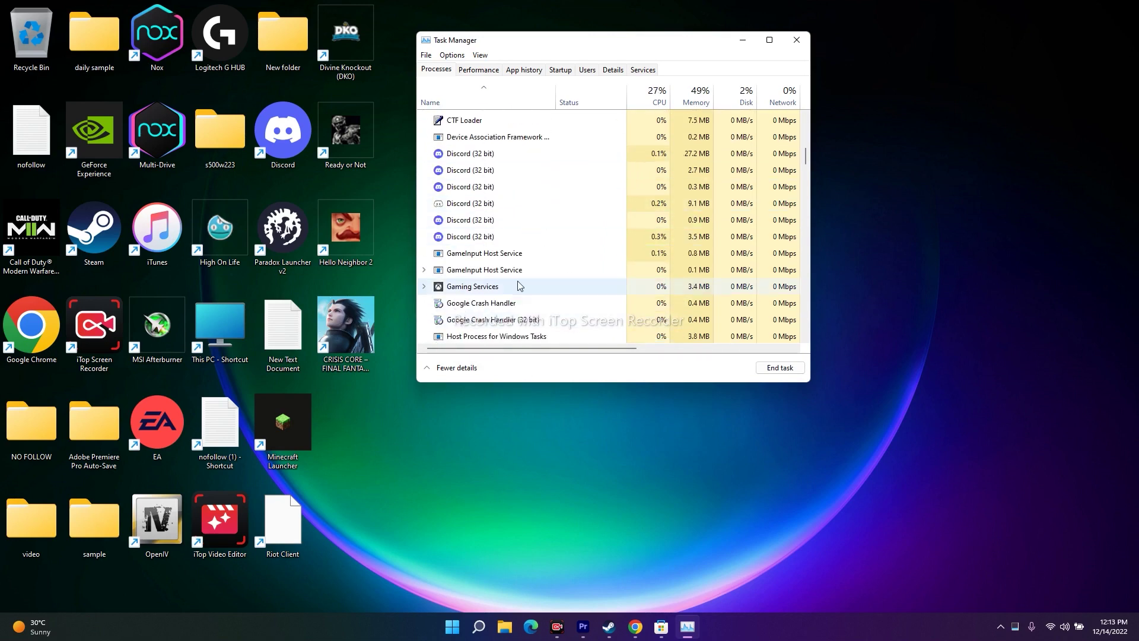
{"action": "scroll", "coordinate": [540, 236], "scroll_direction": "up", "scroll_amount": 9}
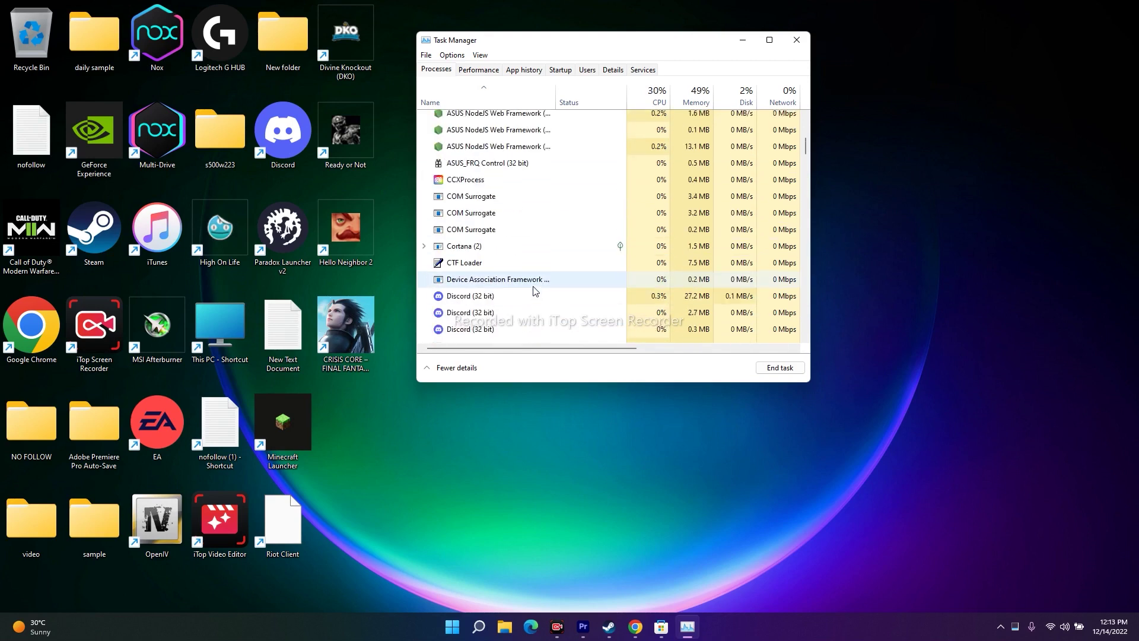
{"action": "scroll", "coordinate": [534, 291], "scroll_direction": "up", "scroll_amount": 4}
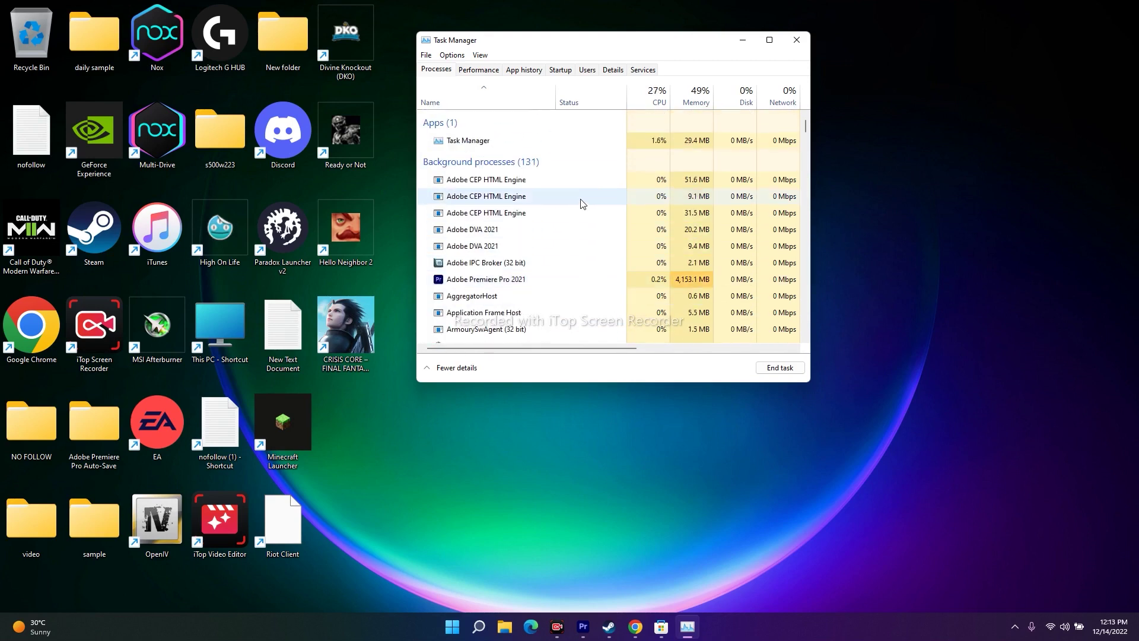
{"action": "scroll", "coordinate": [521, 246], "scroll_direction": "down", "scroll_amount": 3}
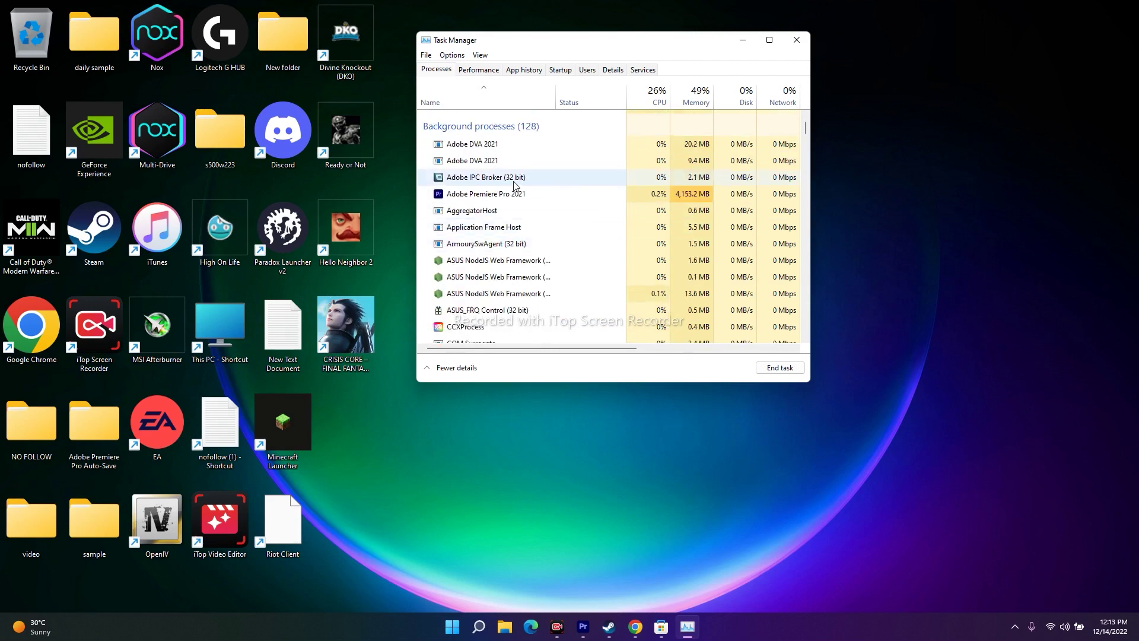
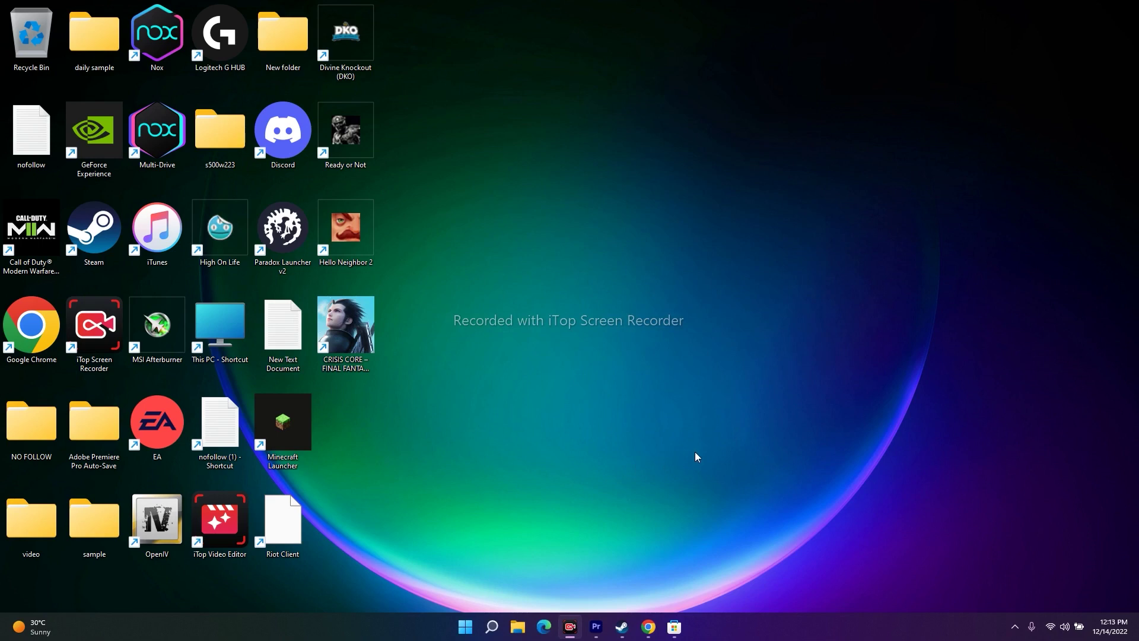
- Open System Configuration, hide all Microsoft services in the services list, and confirm the configuration
{"action": "left_click", "coordinate": [492, 628]}
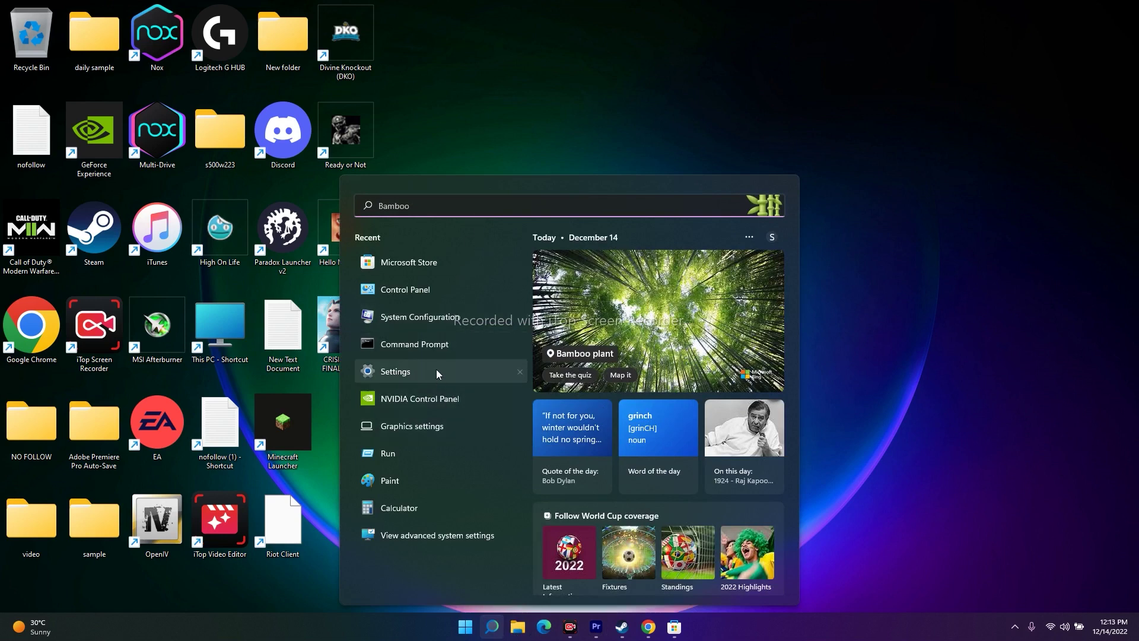
{"action": "left_click", "coordinate": [443, 322]}
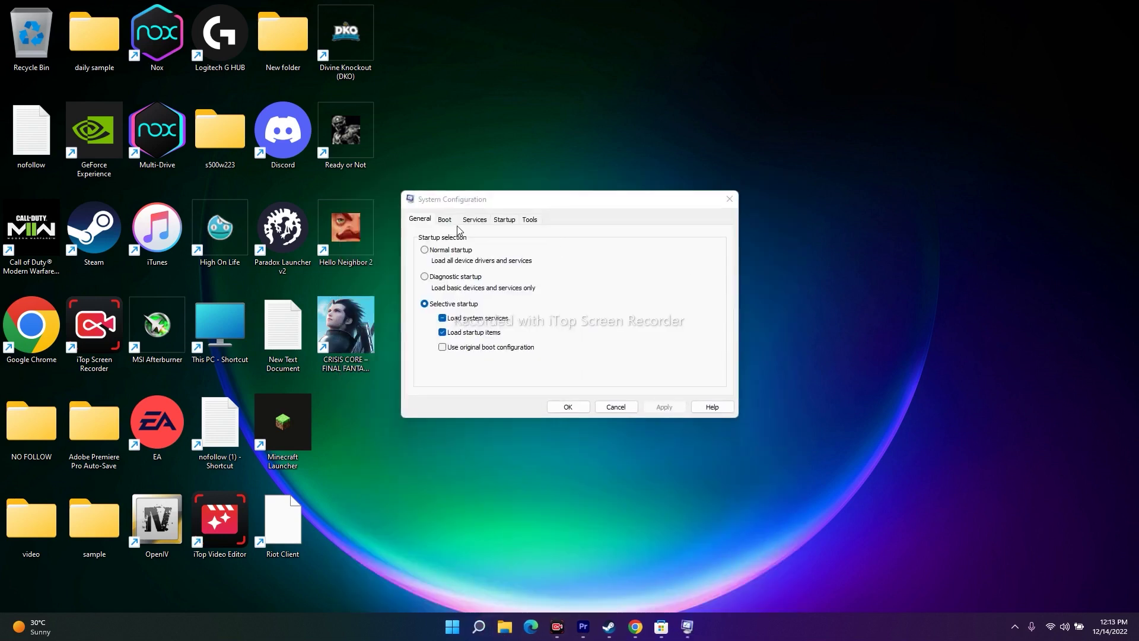
{"action": "left_click", "coordinate": [475, 220]}
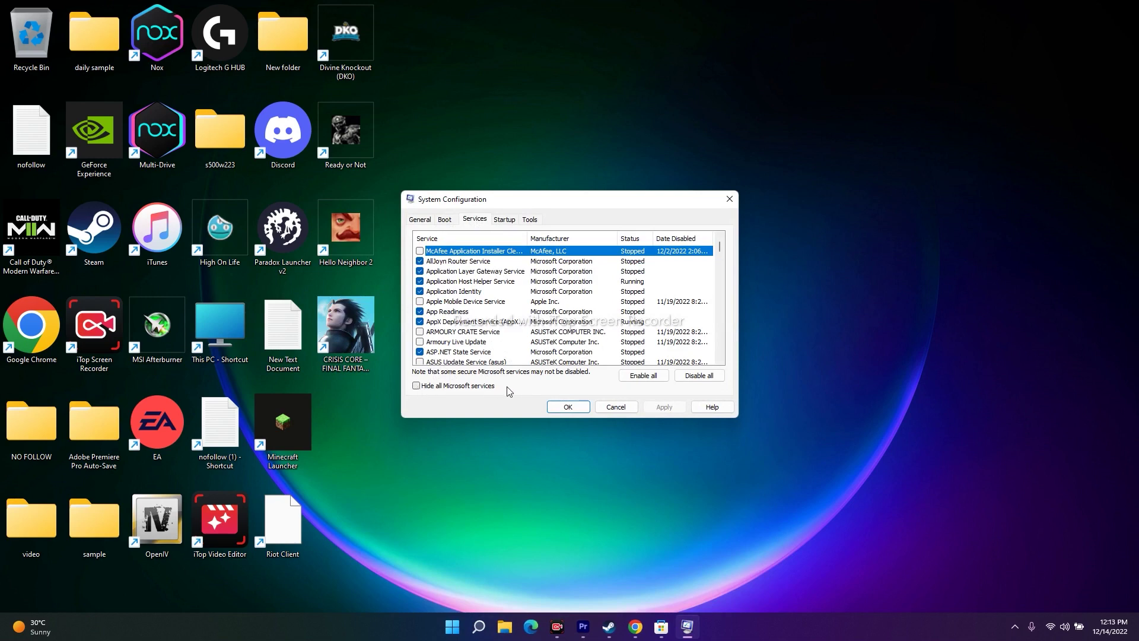
{"action": "left_click", "coordinate": [455, 395]}
{"action": "left_click", "coordinate": [454, 394]}
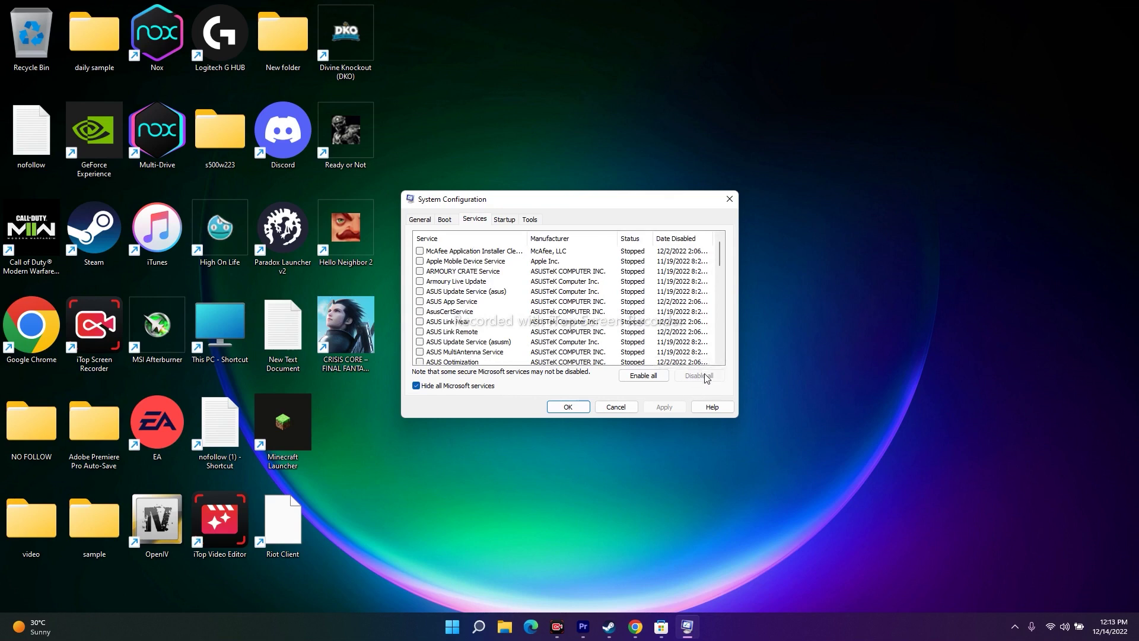
{"action": "left_click", "coordinate": [569, 409]}
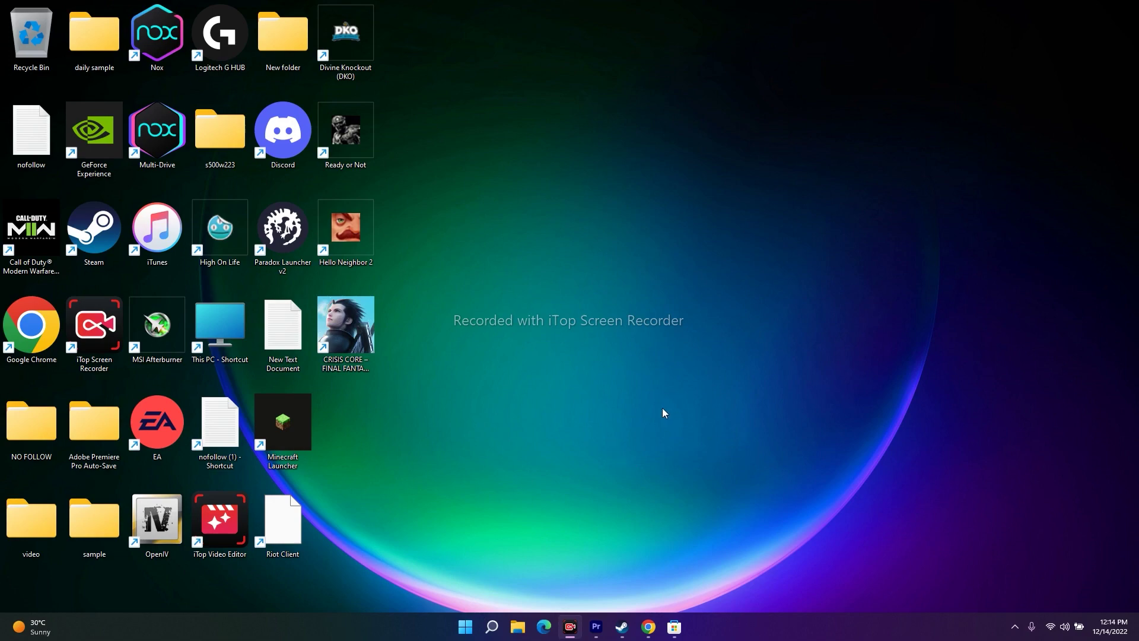
- Switch to Steam, verify the integrity of CRISIS CORE –FINAL FANTASY VII– REUNION's game files, and minimize the main Steam window
{"action": "left_click", "coordinate": [622, 627]}
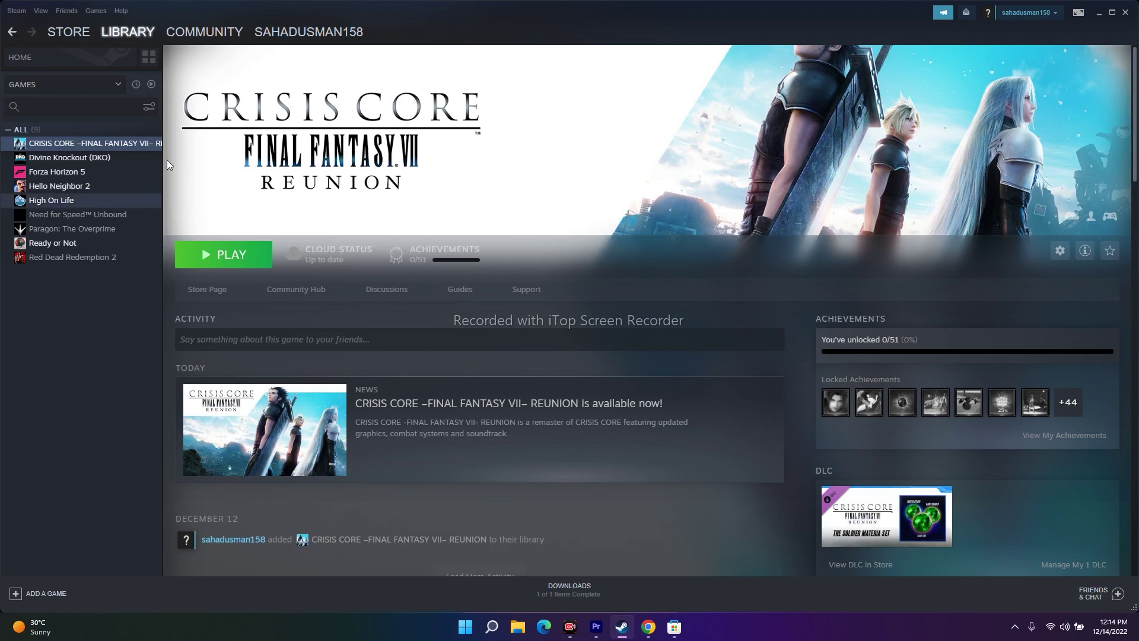
{"action": "right_click", "coordinate": [95, 142]}
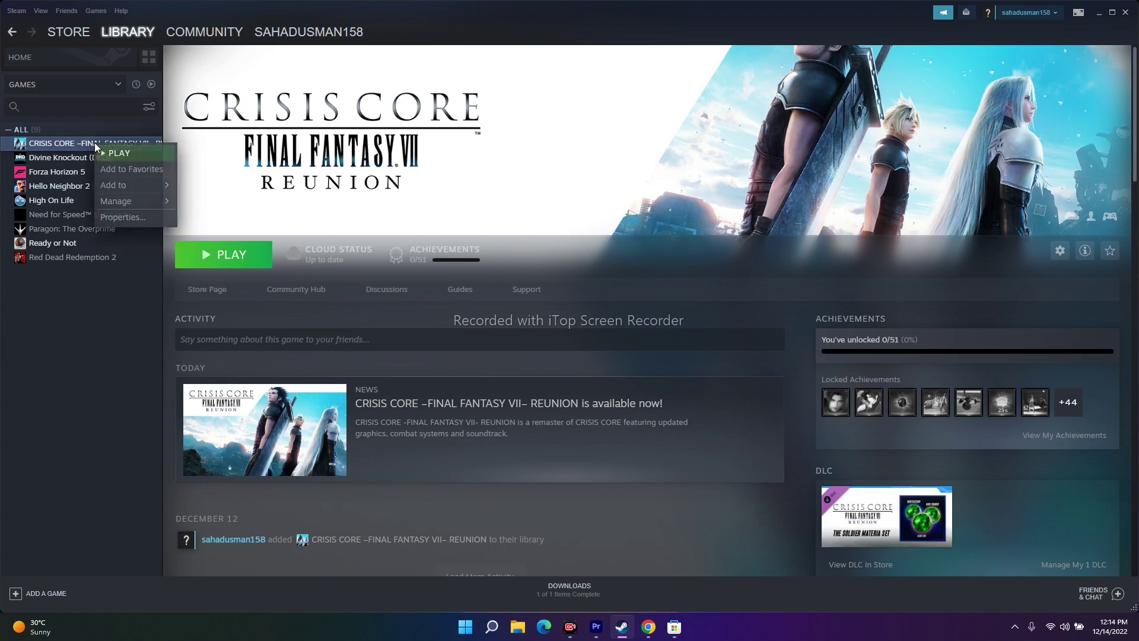
{"action": "left_click", "coordinate": [122, 217]}
{"action": "left_click", "coordinate": [381, 266]}
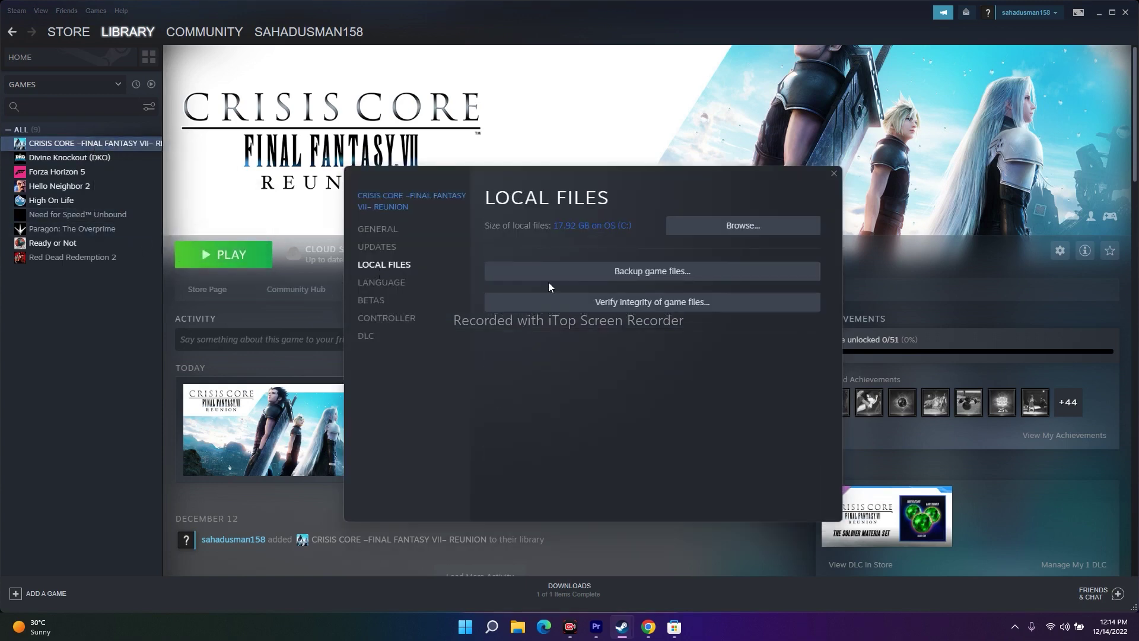
{"action": "left_click", "coordinate": [649, 305]}
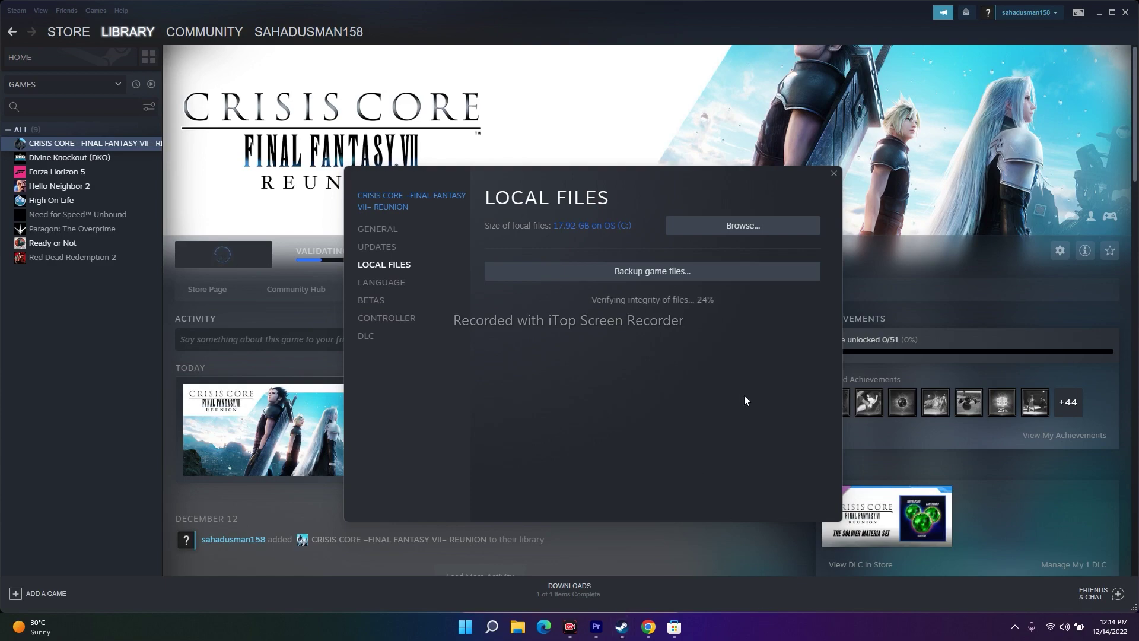
{"action": "left_click", "coordinate": [1099, 12]}
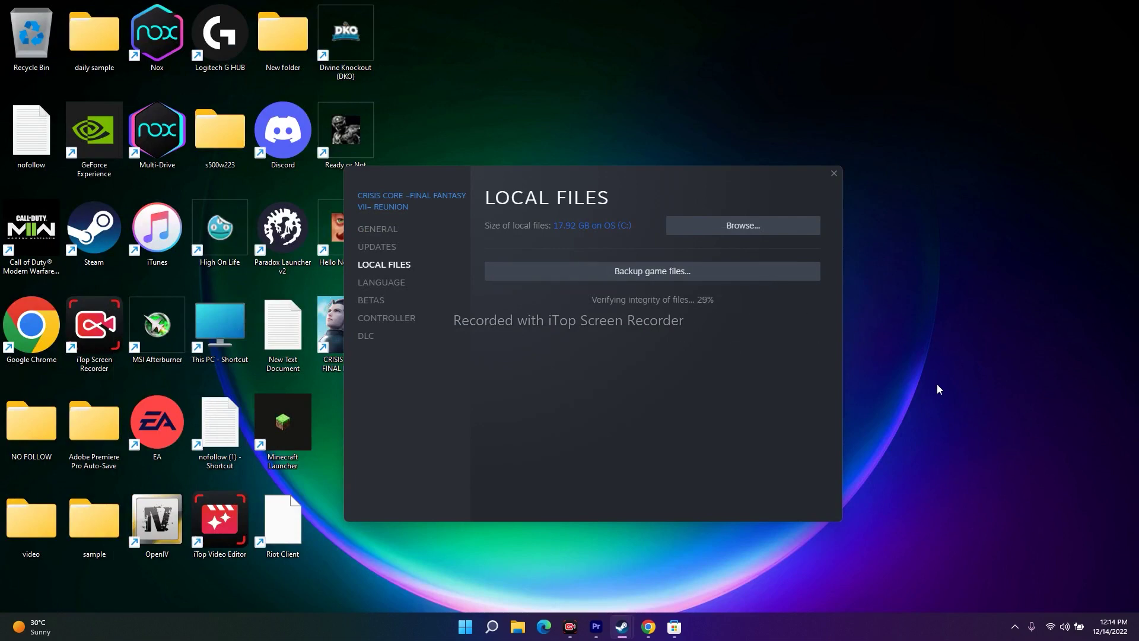
- Open the Windows Update page in Settings, review the available updates, and close Settings
{"action": "left_click", "coordinate": [492, 626]}
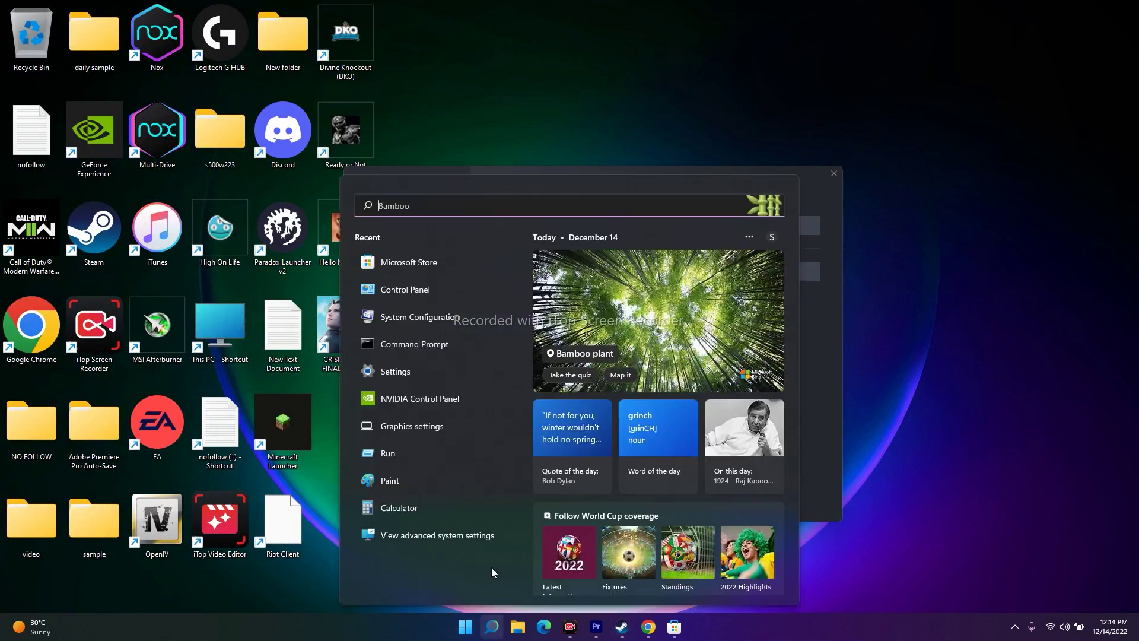
{"action": "left_click", "coordinate": [422, 372]}
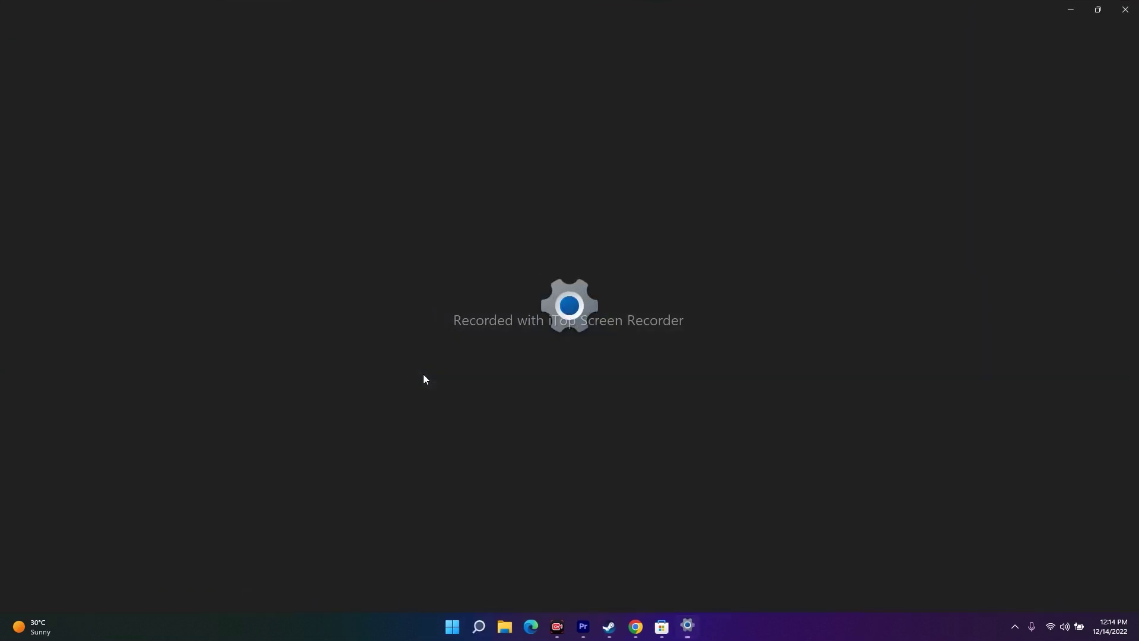
{"action": "left_click", "coordinate": [89, 364]}
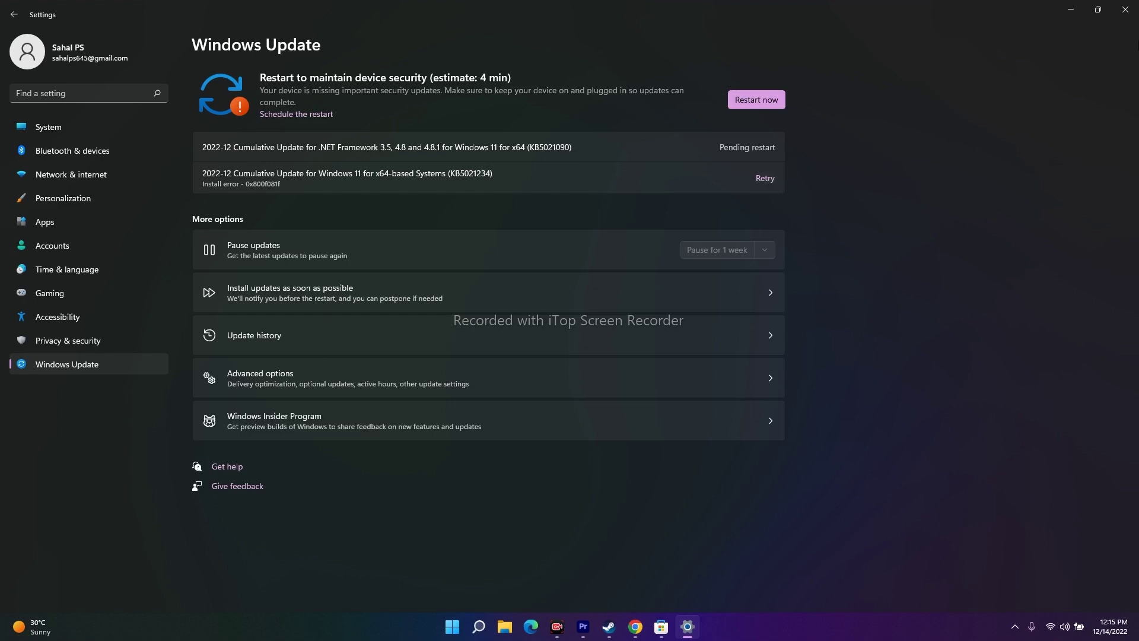
{"action": "left_click", "coordinate": [1125, 10]}
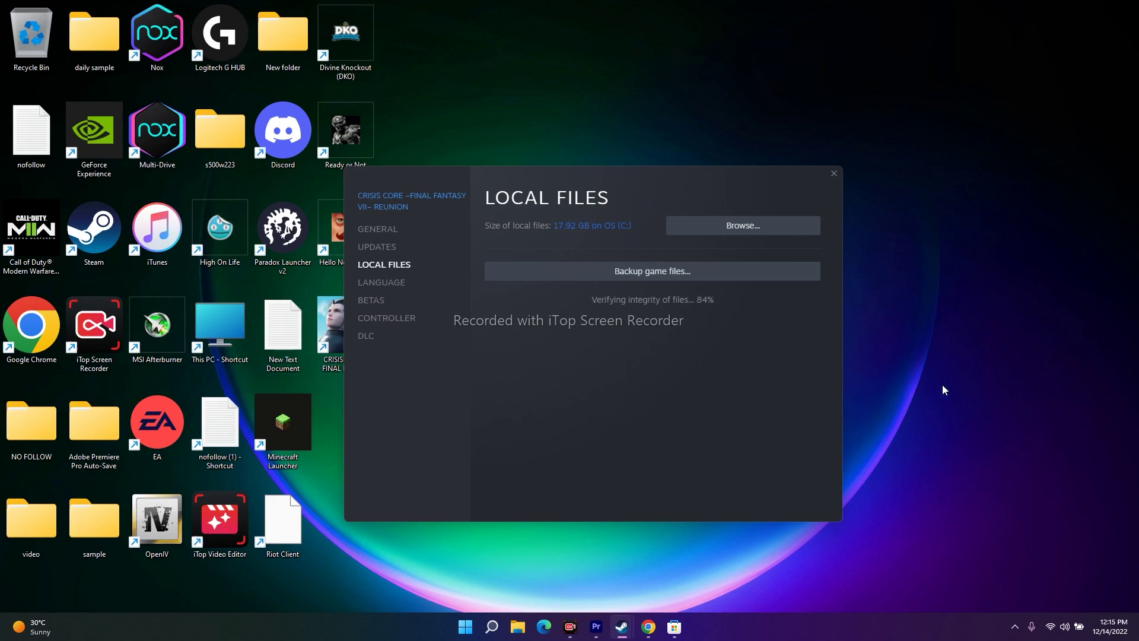
- View the Manage options for CRISIS CORE in the Steam library, minimize Steam, and close the game's properties window
{"action": "mouse_move", "coordinate": [622, 626]}
{"action": "left_click", "coordinate": [552, 559]}
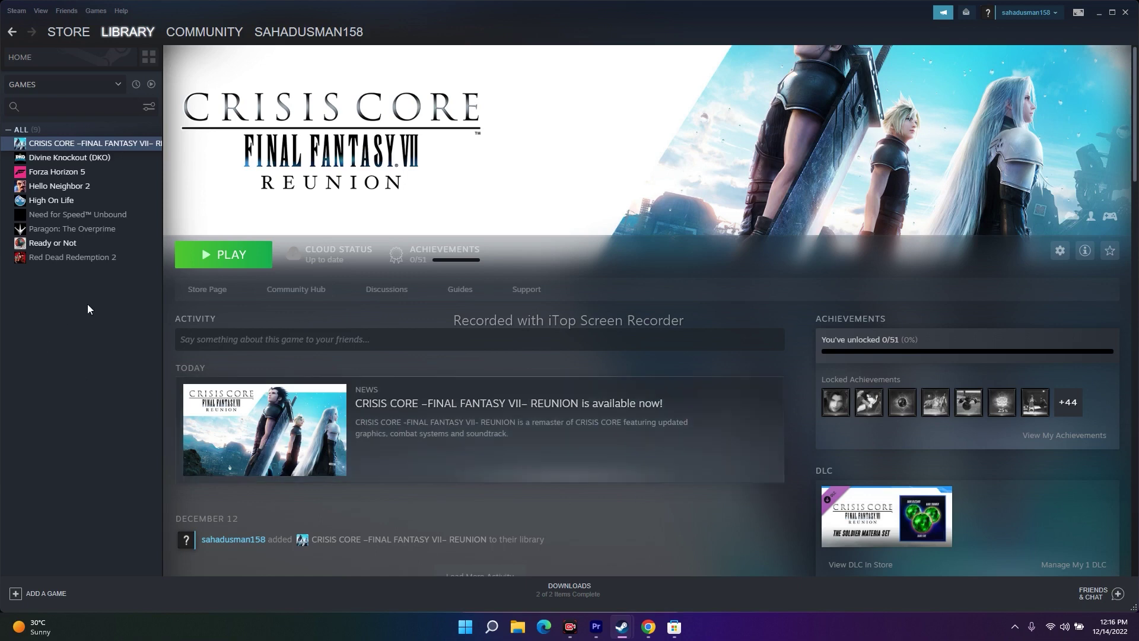
{"action": "right_click", "coordinate": [80, 143]}
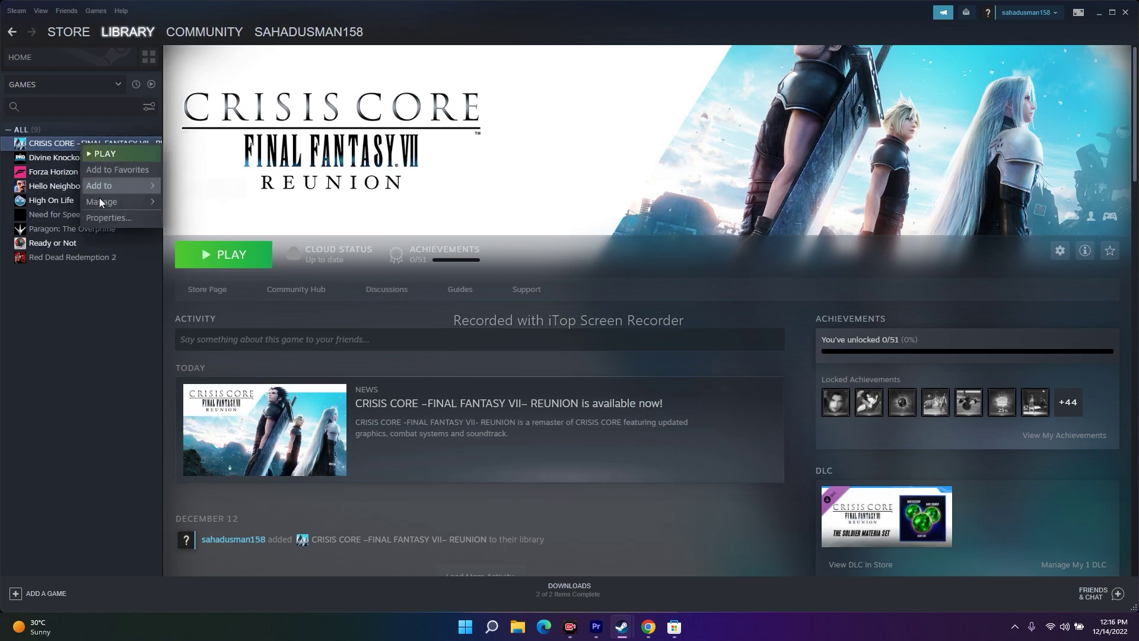
{"action": "mouse_move", "coordinate": [100, 201]}
{"action": "left_click", "coordinate": [186, 251]}
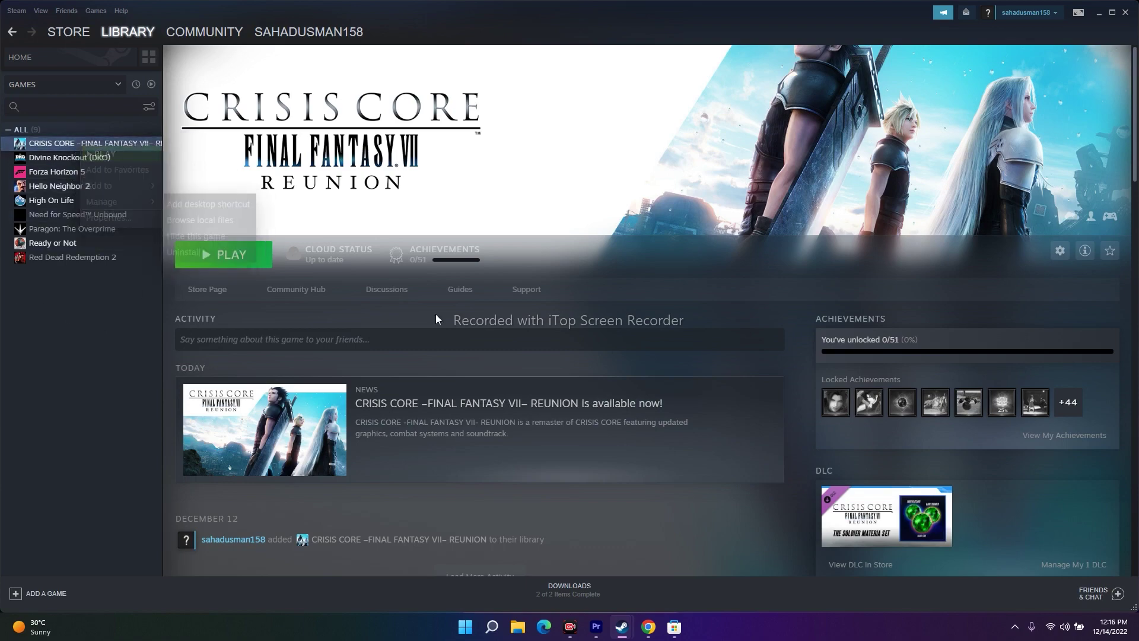
{"action": "left_click", "coordinate": [1099, 13]}
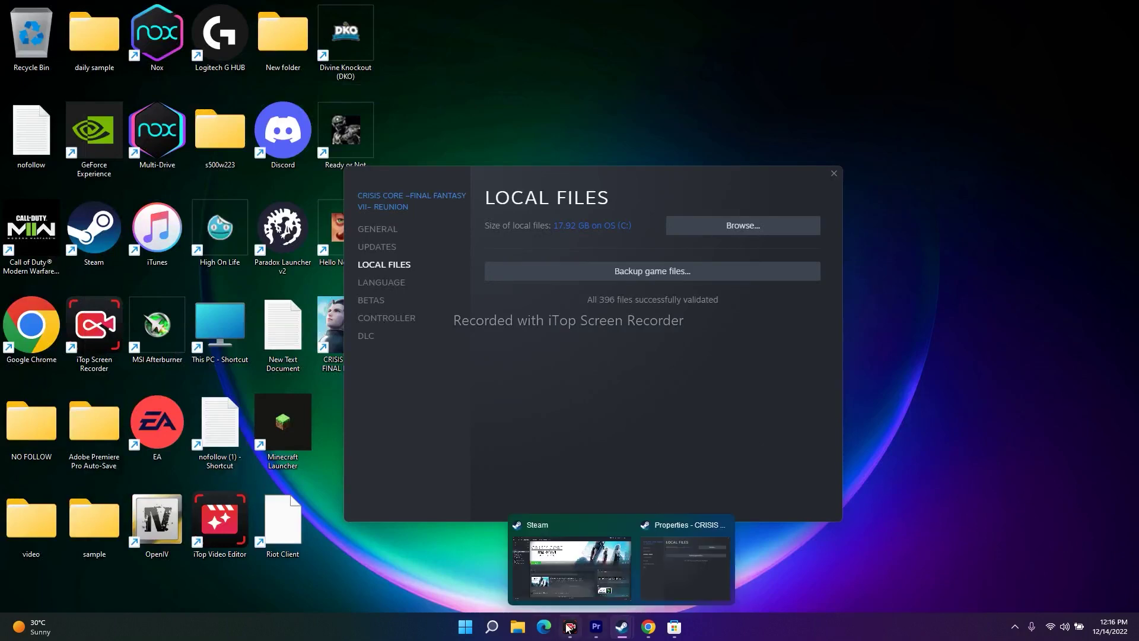
{"action": "left_click", "coordinate": [834, 172]}
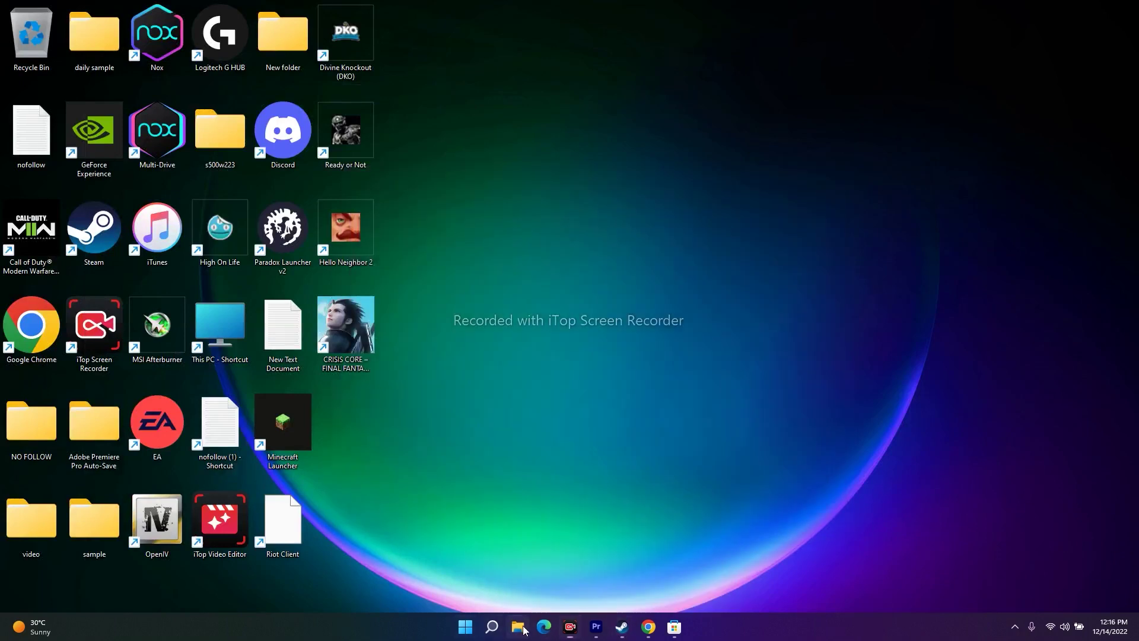
- Open This PC in File Explorer, check the OS (C:) drive's storage space, and close the window
{"action": "left_click", "coordinate": [518, 627]}
{"action": "left_click", "coordinate": [76, 315]}
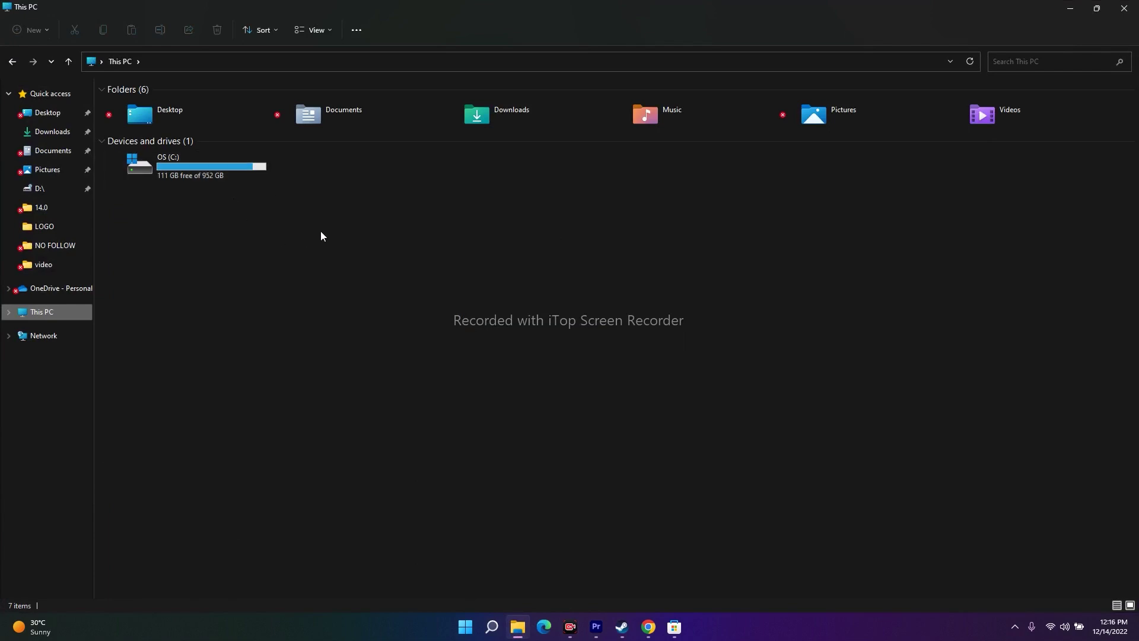
{"action": "left_click", "coordinate": [134, 178]}
{"action": "left_click", "coordinate": [1124, 9]}
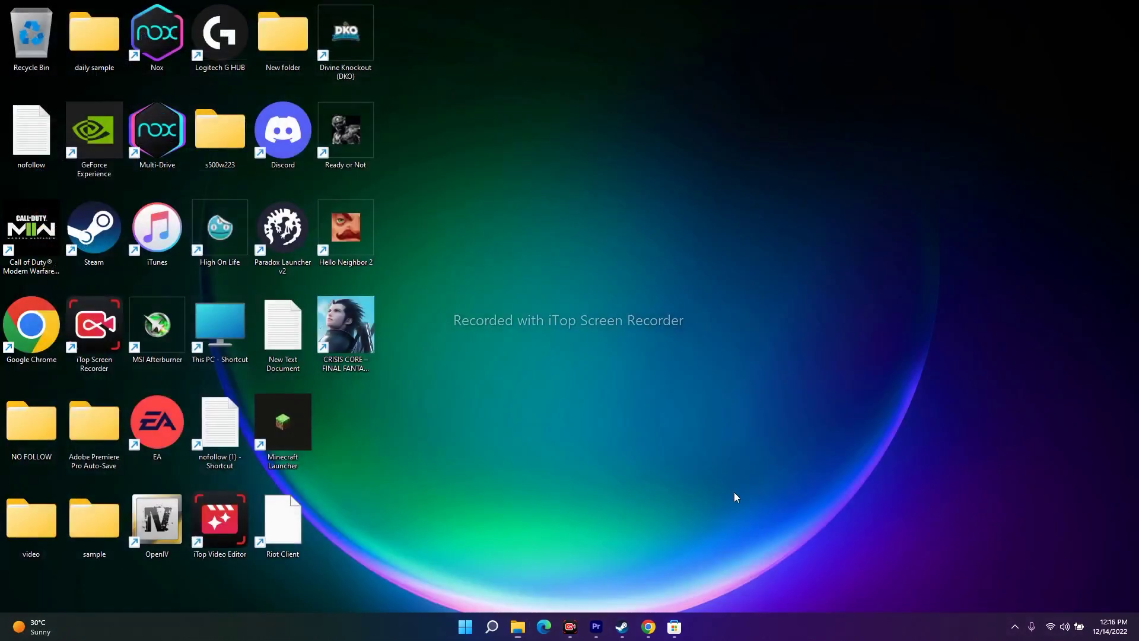
- Open CRISIS CORE's properties in Steam and enter -dx11 as its launch option
{"action": "left_click", "coordinate": [622, 627]}
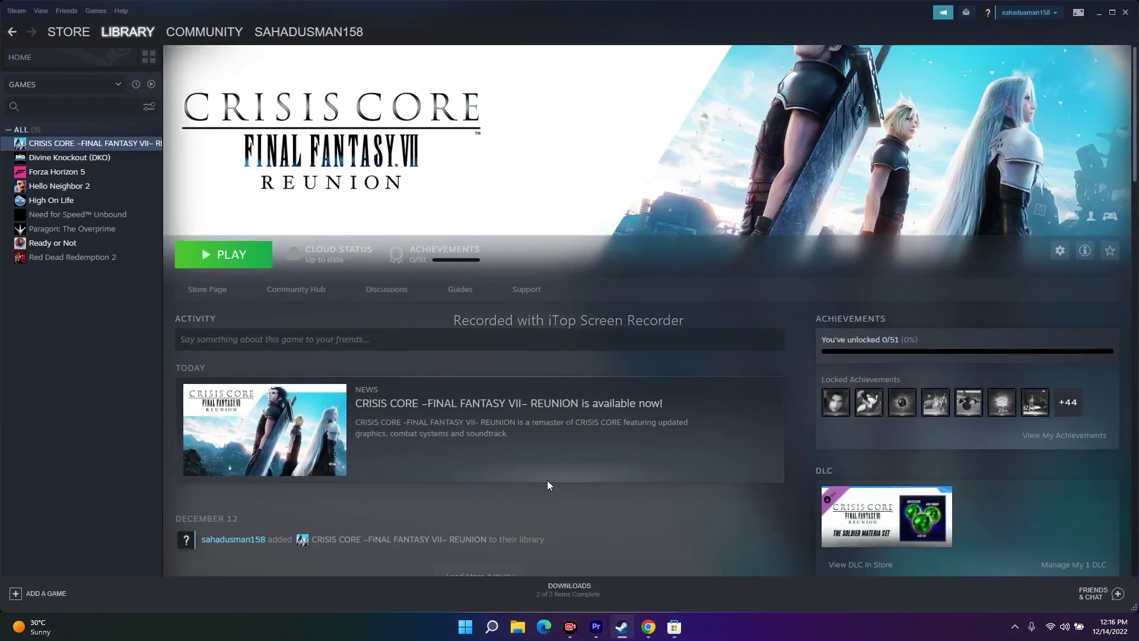
{"action": "right_click", "coordinate": [86, 143]}
{"action": "left_click", "coordinate": [113, 218]}
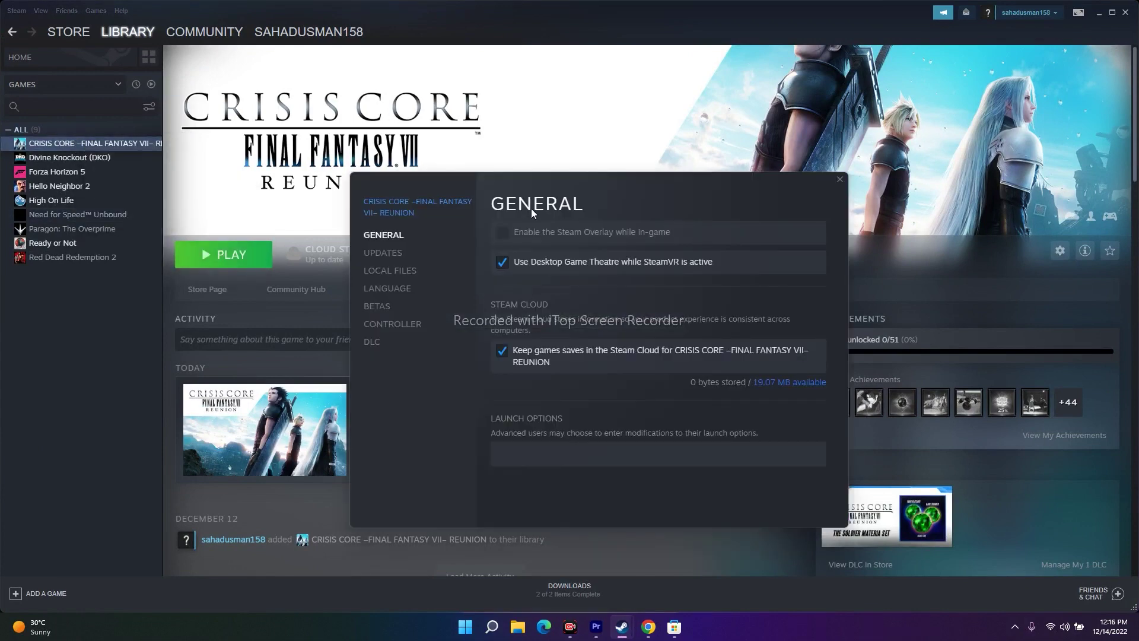
{"action": "left_click", "coordinate": [623, 449]}
{"action": "type", "text": "-dx11"}
- Change the game's launch option to -dx12, erase the 12, close the properties, and minimize Steam
{"action": "key", "text": "BackSpace"}
{"action": "key", "text": "BackSpace"}
{"action": "type", "text": "12"}
{"action": "key", "text": "BackSpace"}
{"action": "key", "text": "BackSpace"}
{"action": "left_click", "coordinate": [840, 179]}
{"action": "left_click", "coordinate": [1099, 13]}
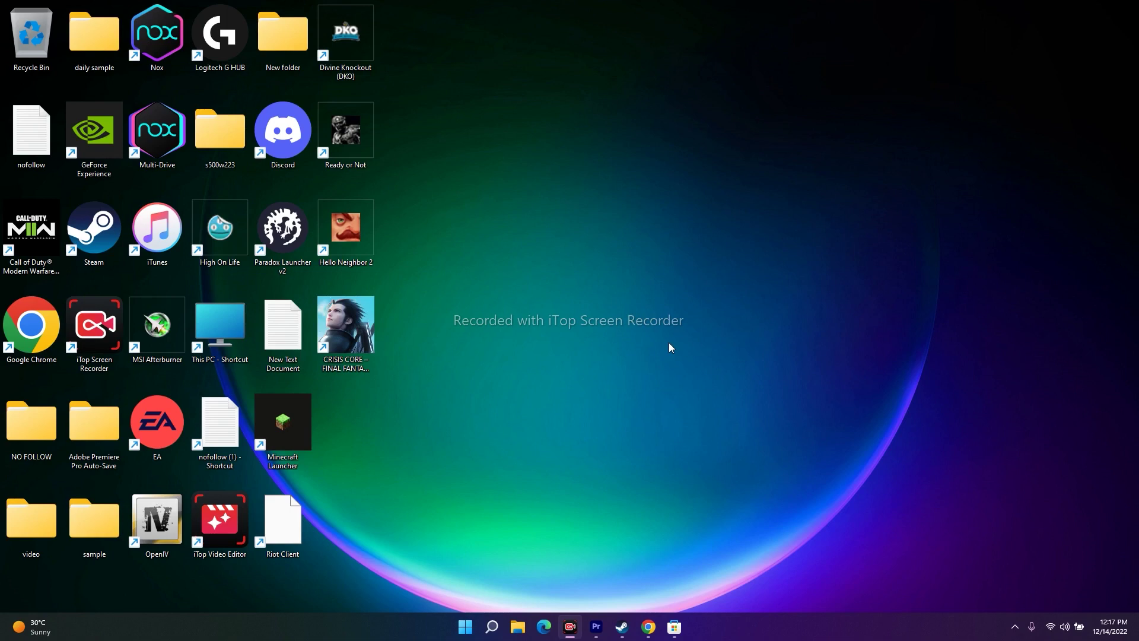
- Open Device Manager, examine the driver properties of the NVIDIA GeForce RTX 2080 display adapter, and close the properties
{"action": "right_click", "coordinate": [465, 627]}
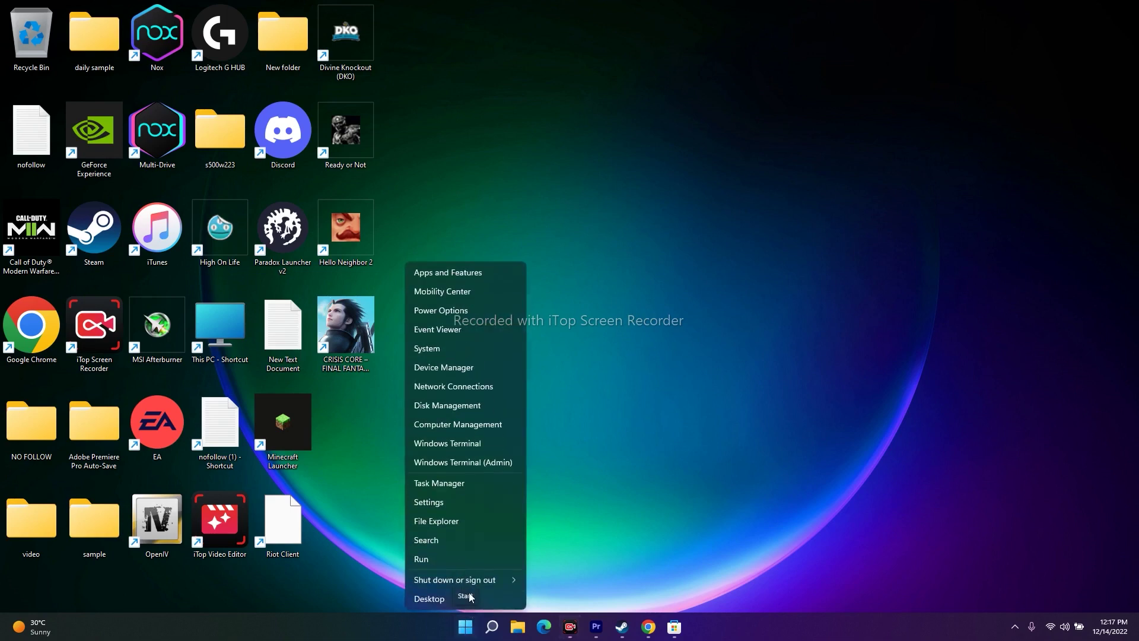
{"action": "left_click", "coordinate": [465, 368]}
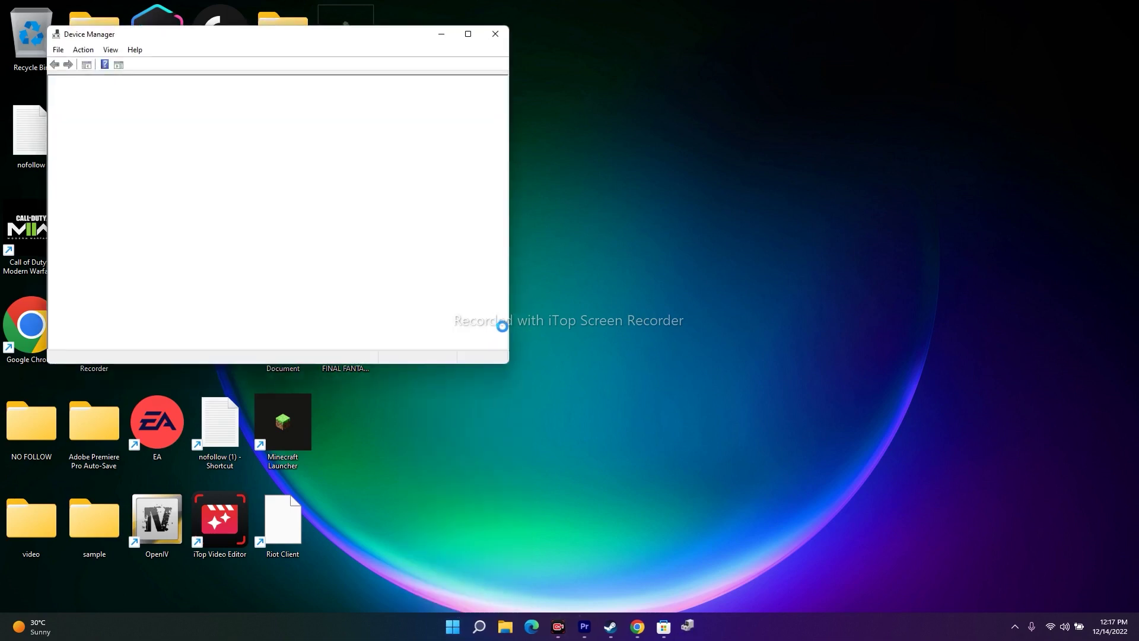
{"action": "left_click", "coordinate": [66, 145]}
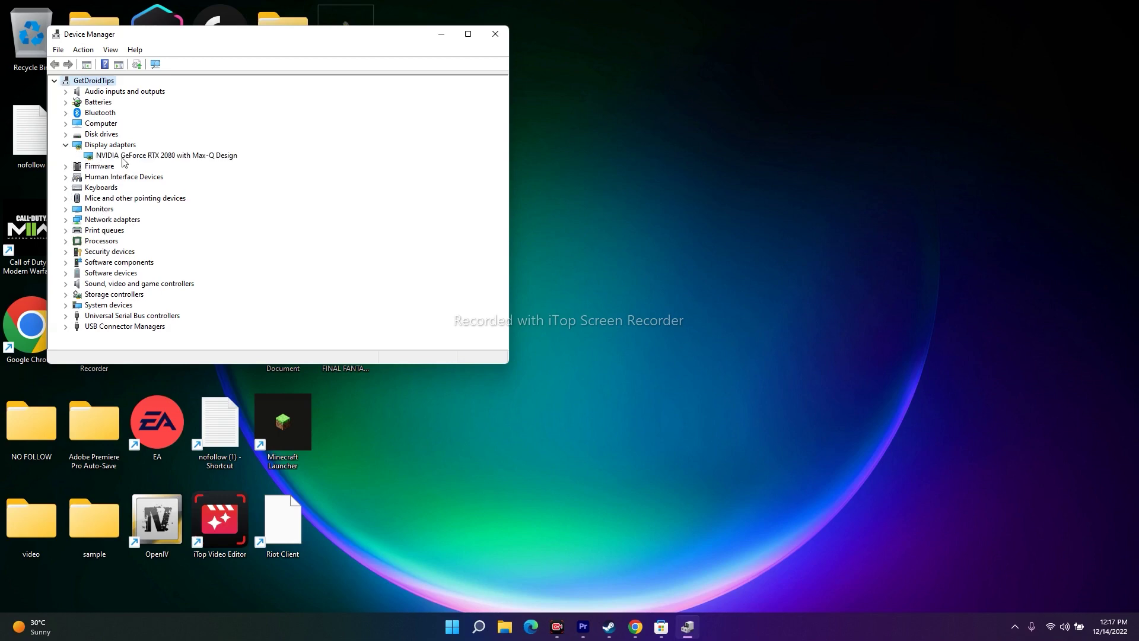
{"action": "left_click", "coordinate": [146, 157]}
{"action": "right_click", "coordinate": [148, 161]}
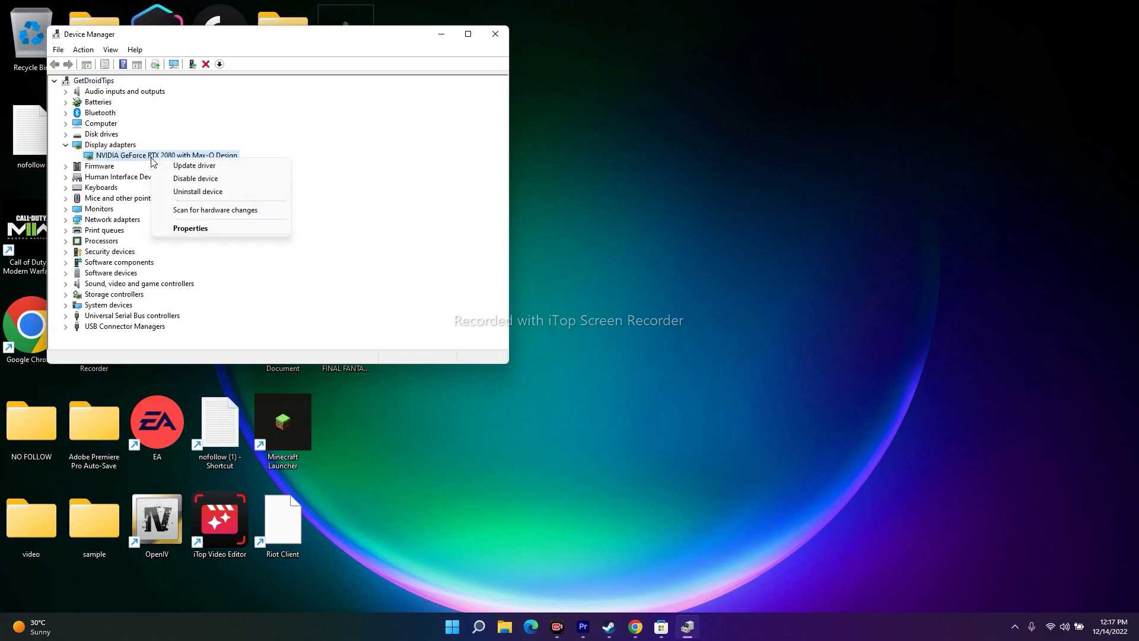
{"action": "left_click", "coordinate": [177, 231]}
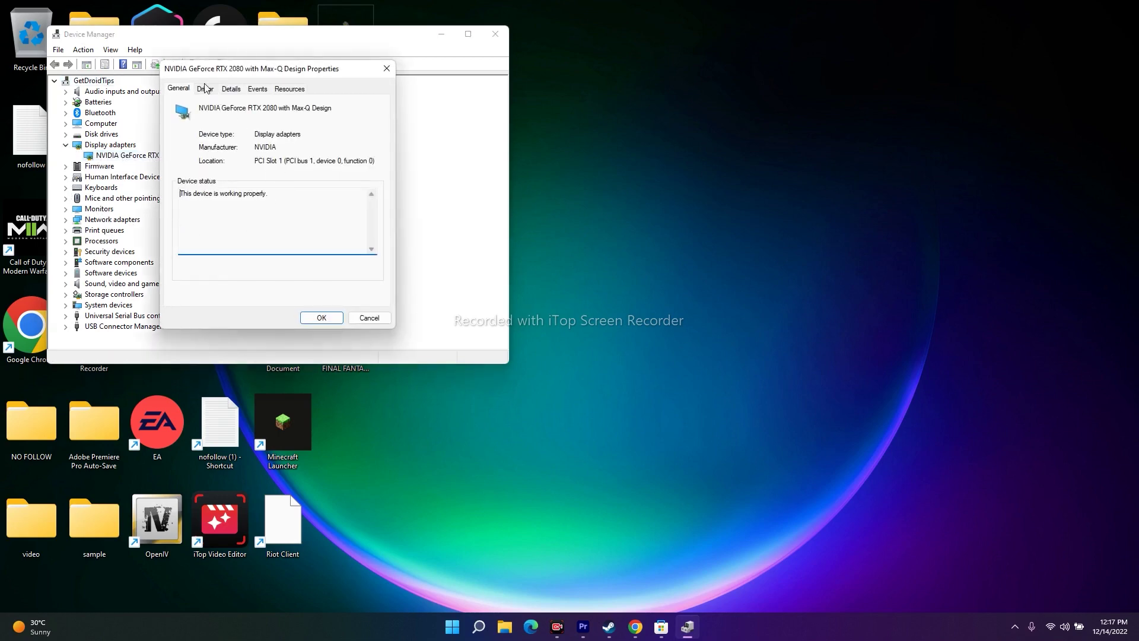
{"action": "left_click", "coordinate": [205, 89]}
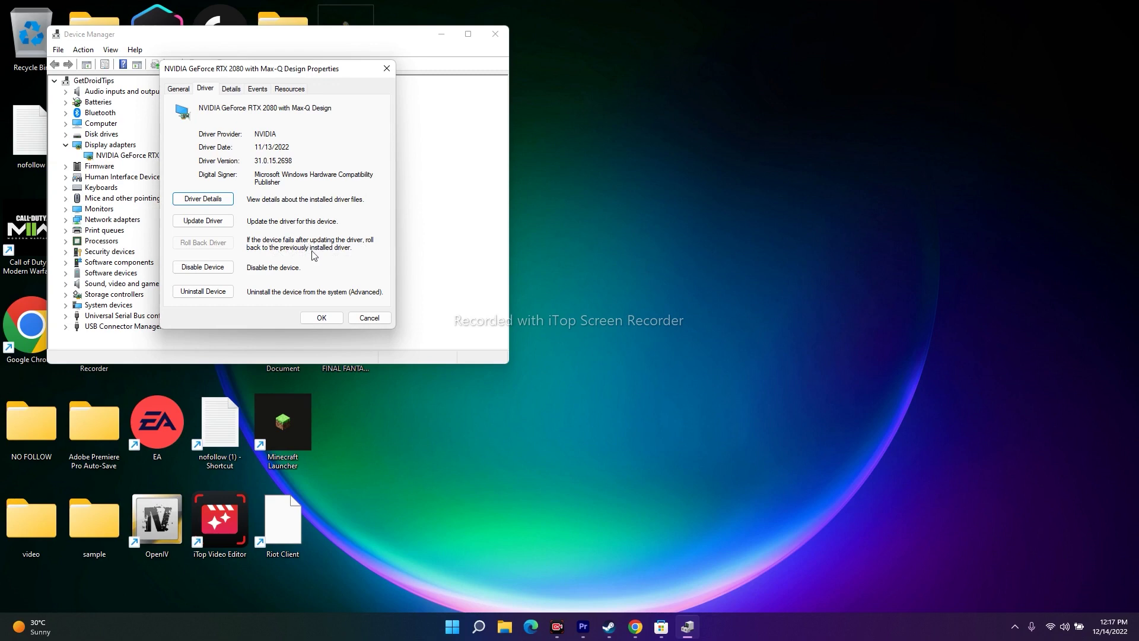
{"action": "left_click", "coordinate": [321, 318]}
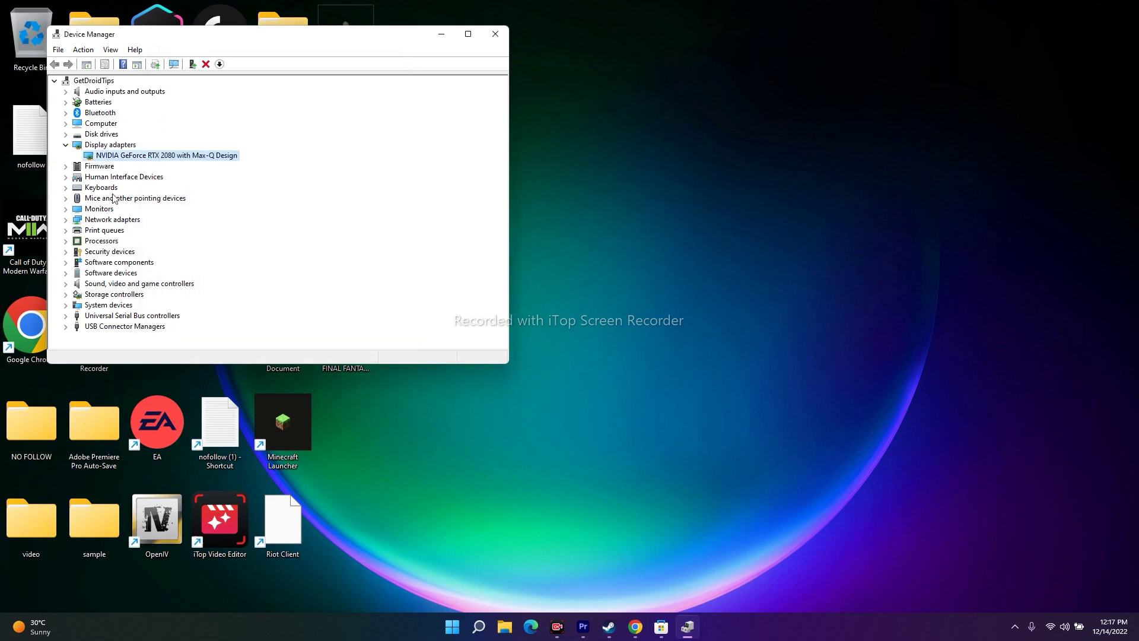
{"action": "left_click", "coordinate": [67, 145]}
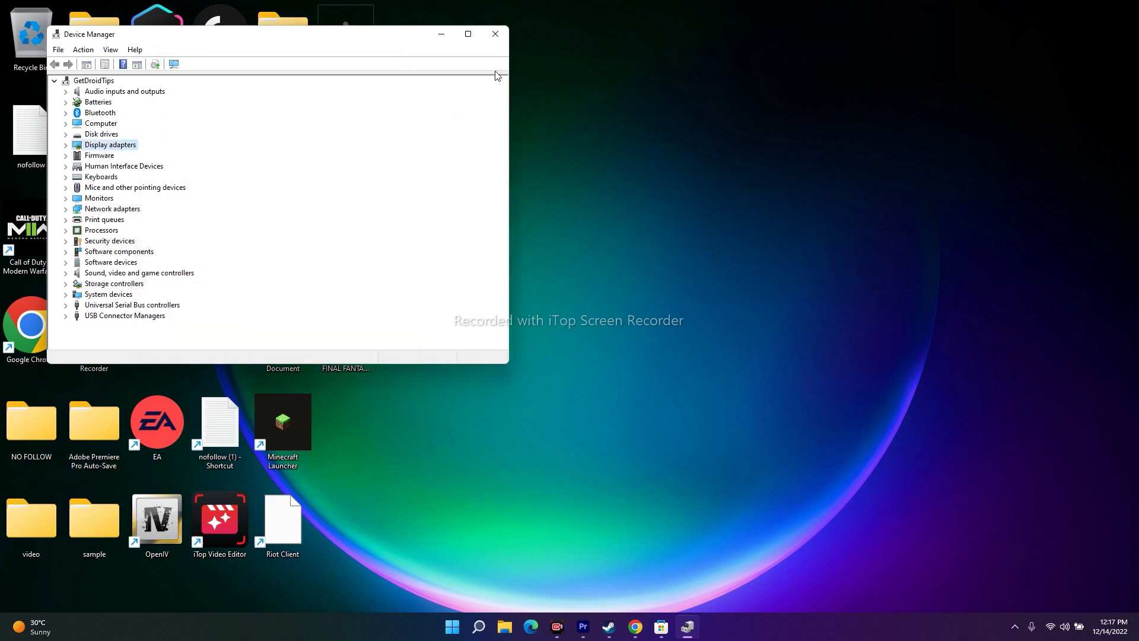
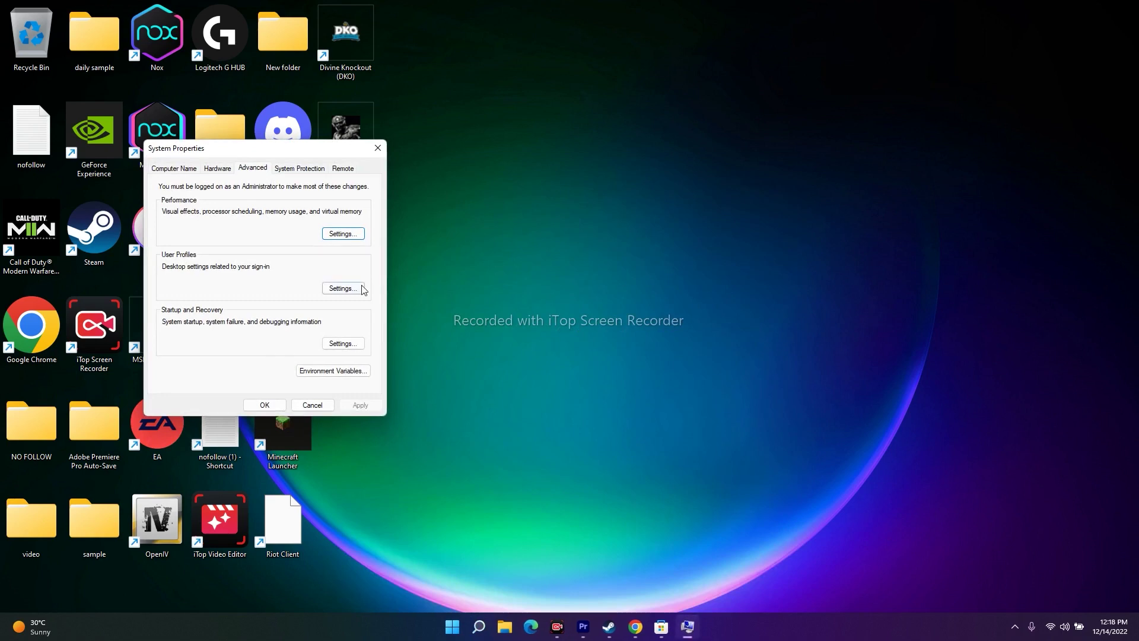
- Open the virtual memory settings from the advanced performance options and select a custom paging file size for drive C:
{"action": "left_click_drag", "start_coordinate": [265, 150], "coordinate": [701, 26]}
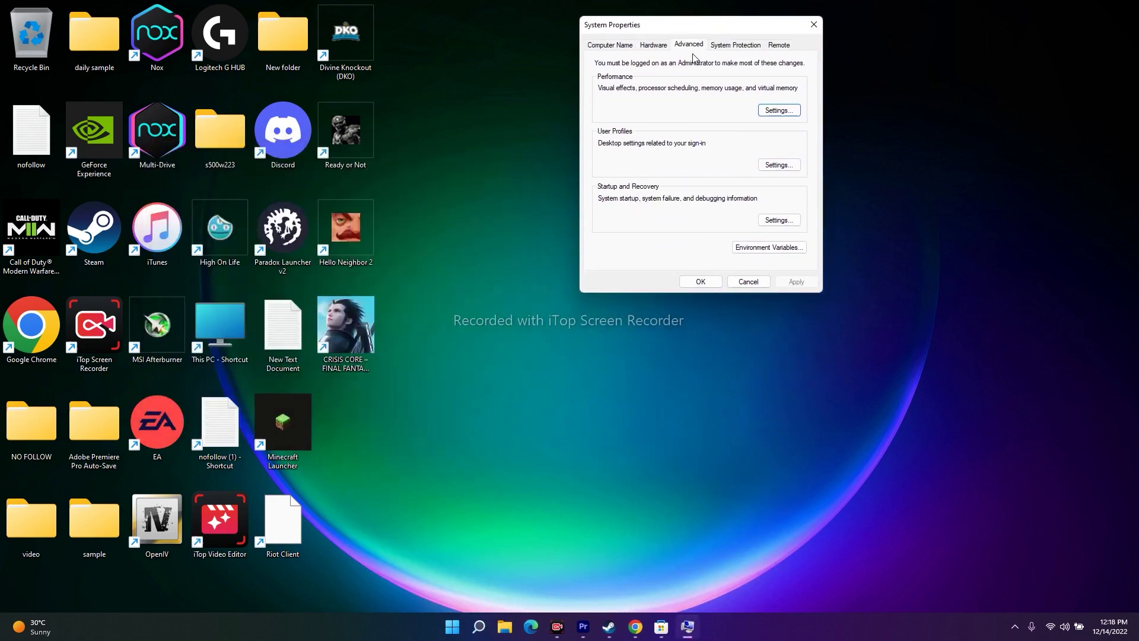
{"action": "left_click", "coordinate": [777, 111]}
{"action": "left_click", "coordinate": [668, 92]}
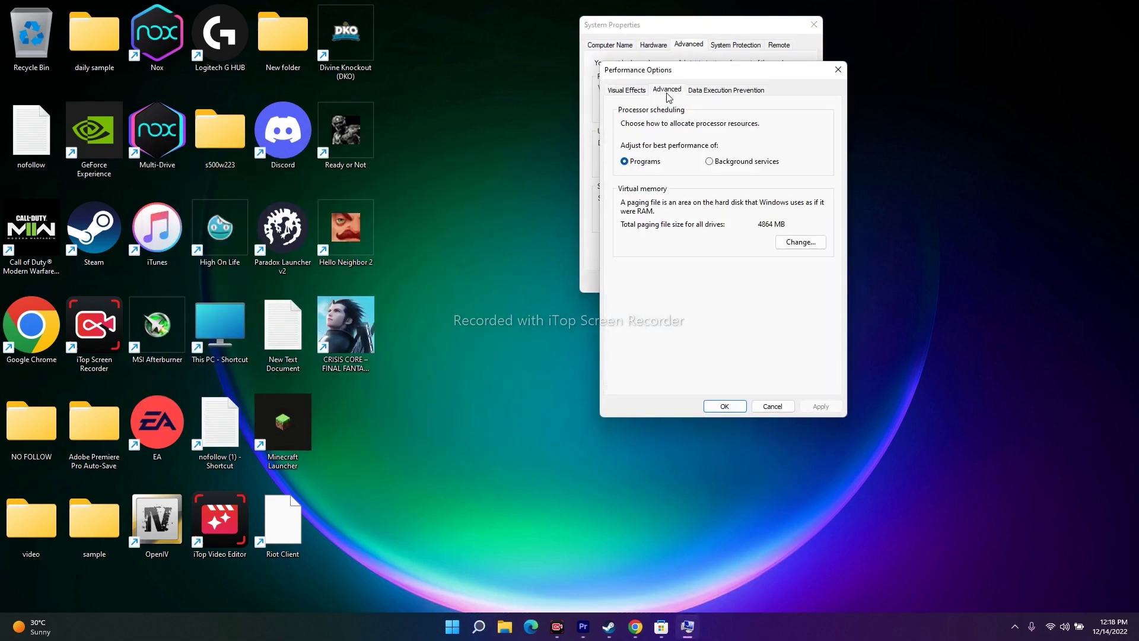
{"action": "left_click", "coordinate": [801, 244]}
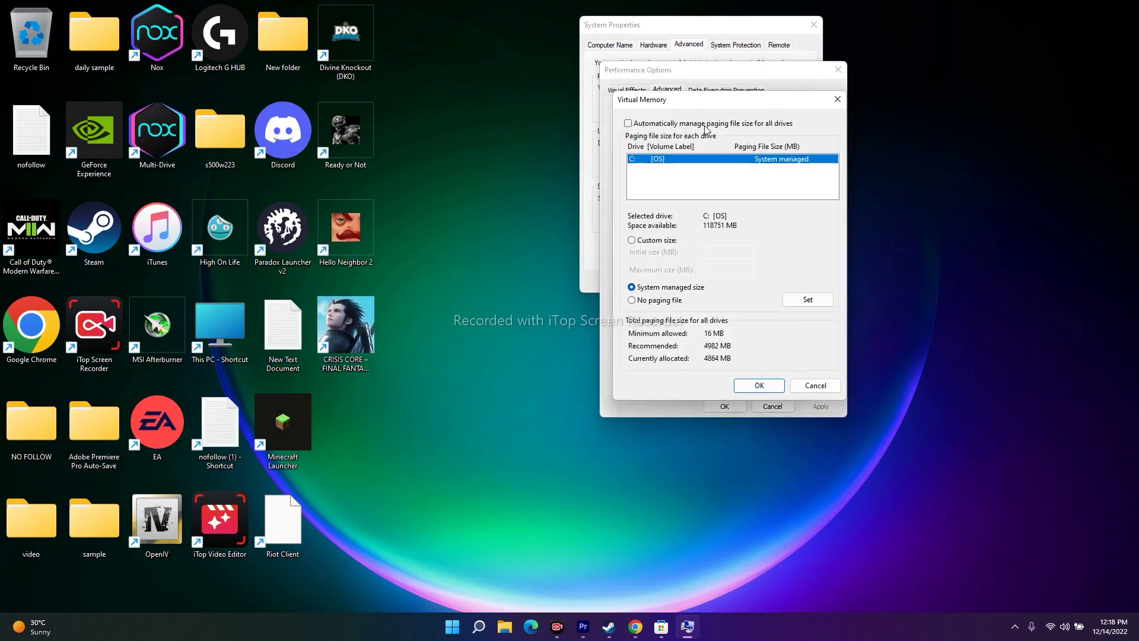
{"action": "left_click", "coordinate": [630, 124]}
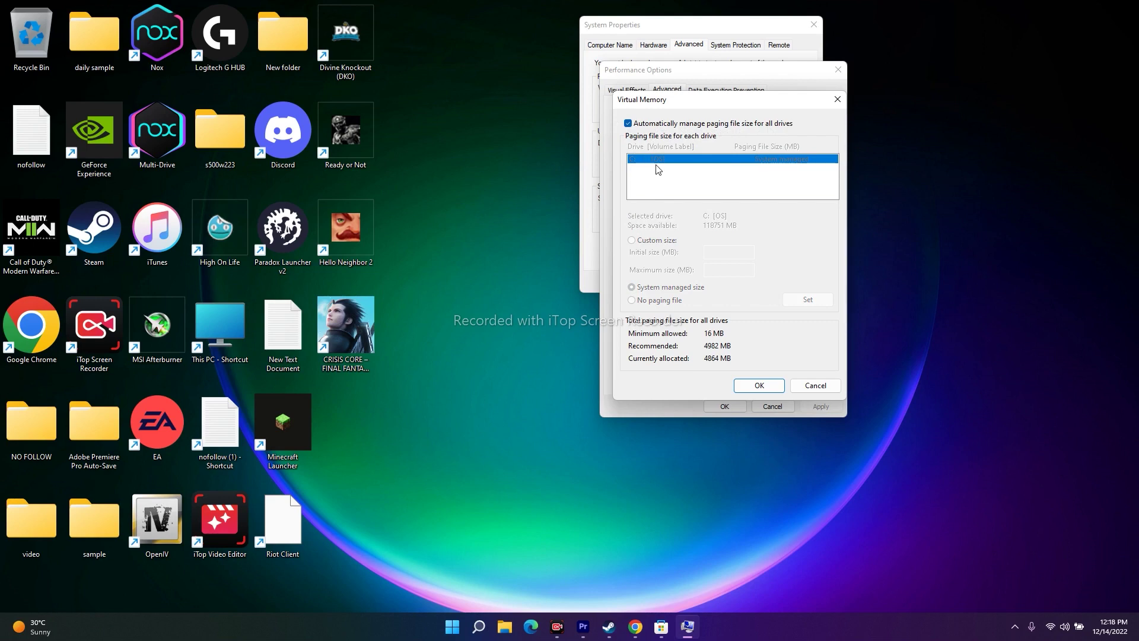
{"action": "left_click", "coordinate": [633, 123]}
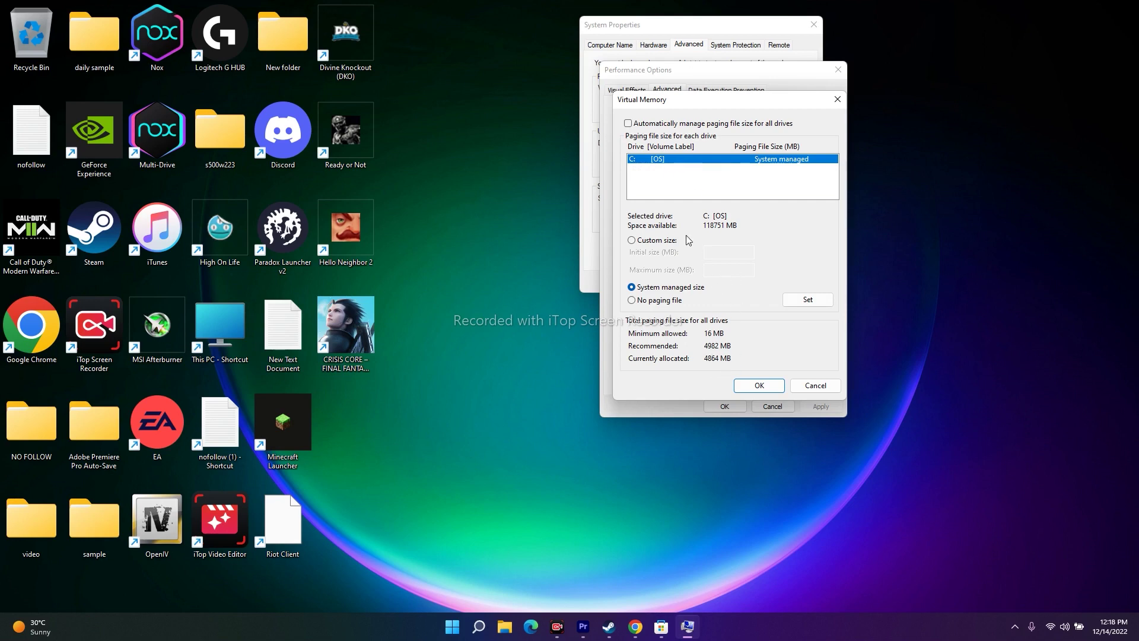
{"action": "left_click", "coordinate": [633, 241]}
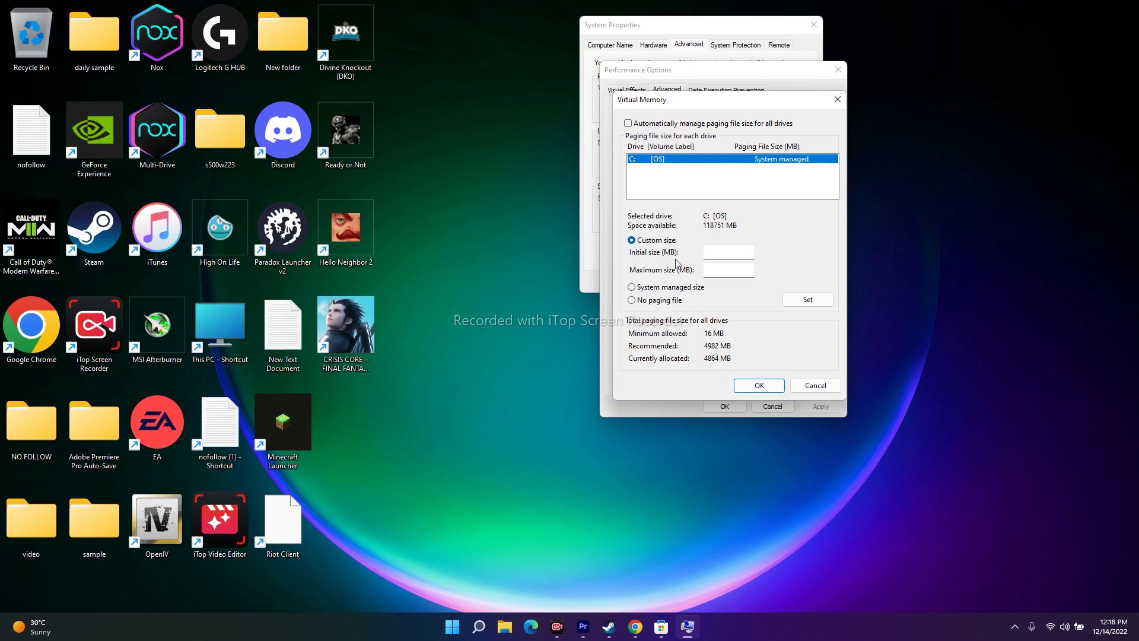
- Open the Windows system settings and look up the PC's device specifications
{"action": "left_click", "coordinate": [479, 626]}
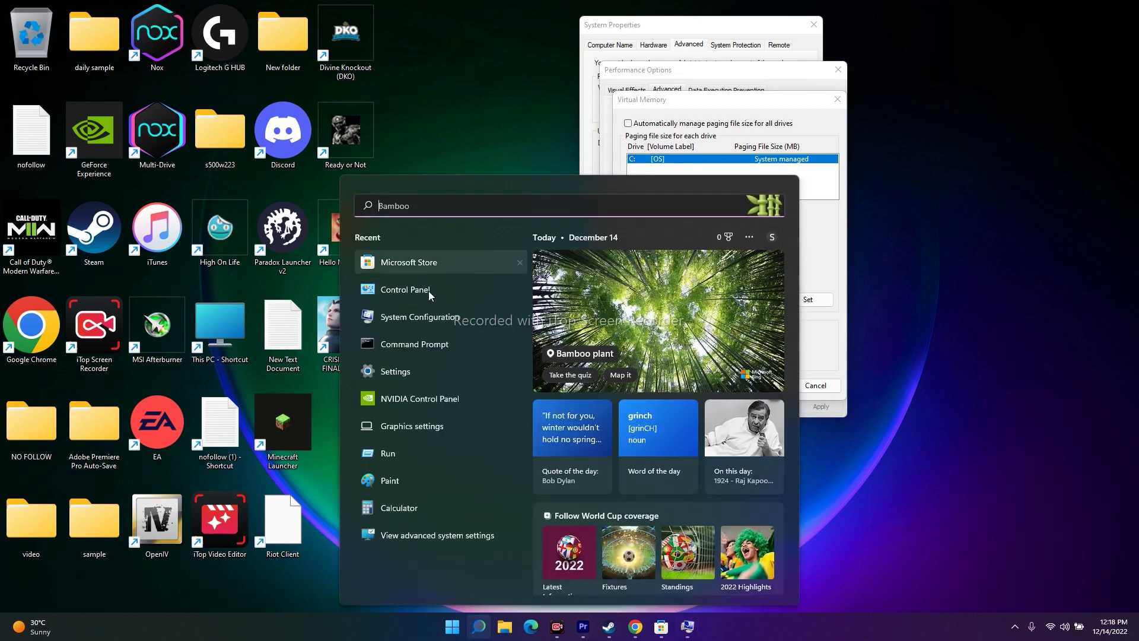
{"action": "left_click", "coordinate": [419, 369]}
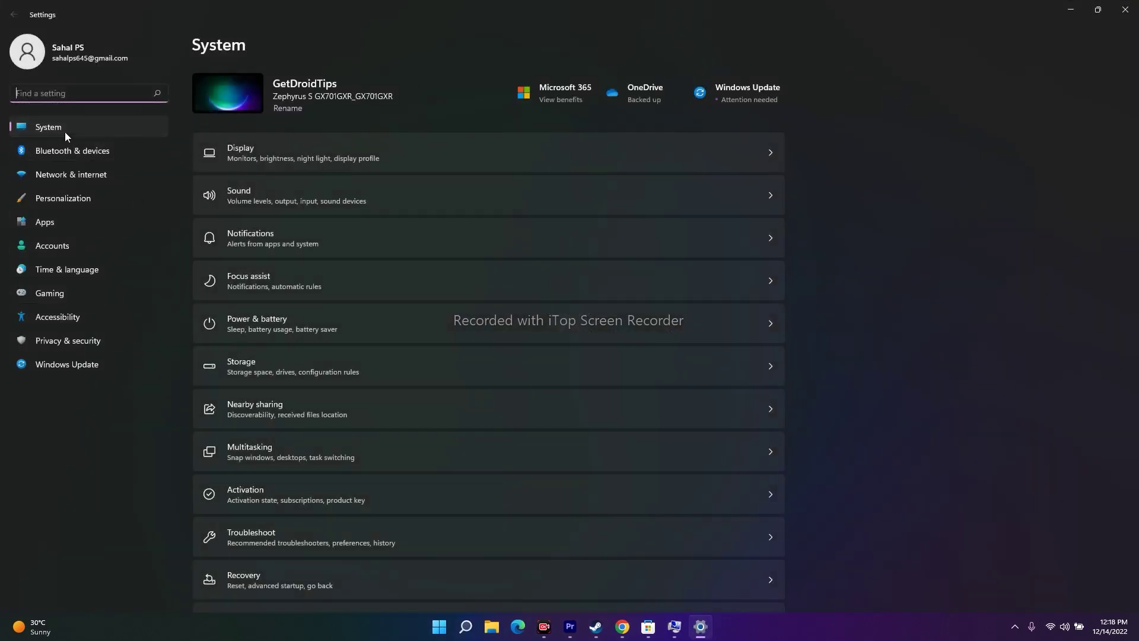
{"action": "scroll", "coordinate": [413, 492], "scroll_direction": "down", "scroll_amount": 3}
{"action": "left_click", "coordinate": [260, 571]}
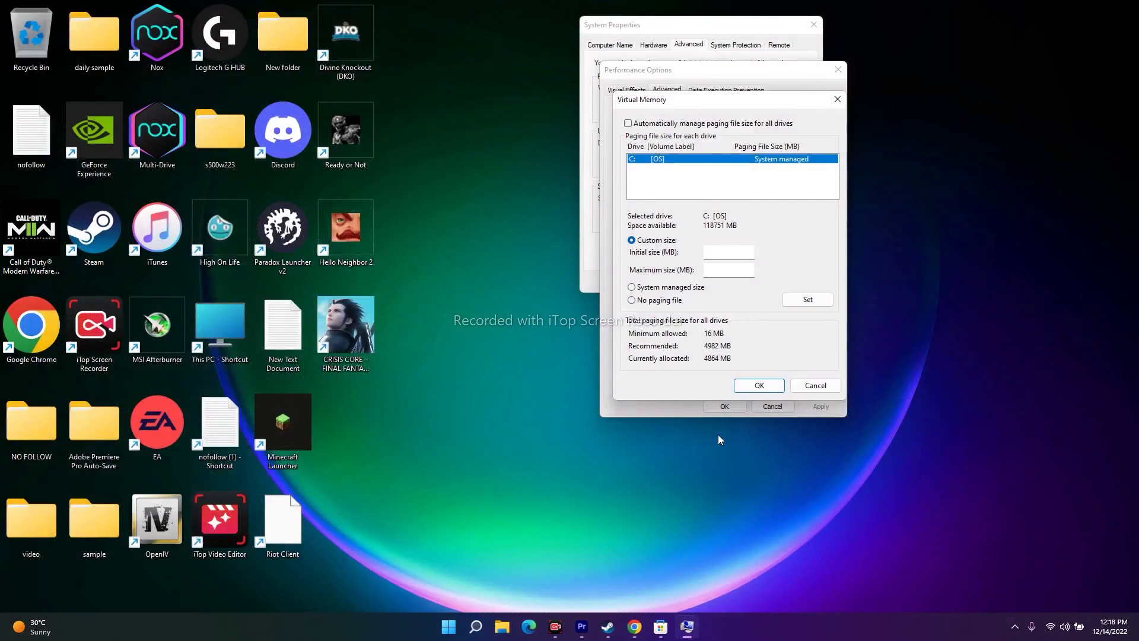
- Open Calculator and compute 32 × 1024 to convert the memory size to megabytes
{"action": "left_click", "coordinate": [479, 626]}
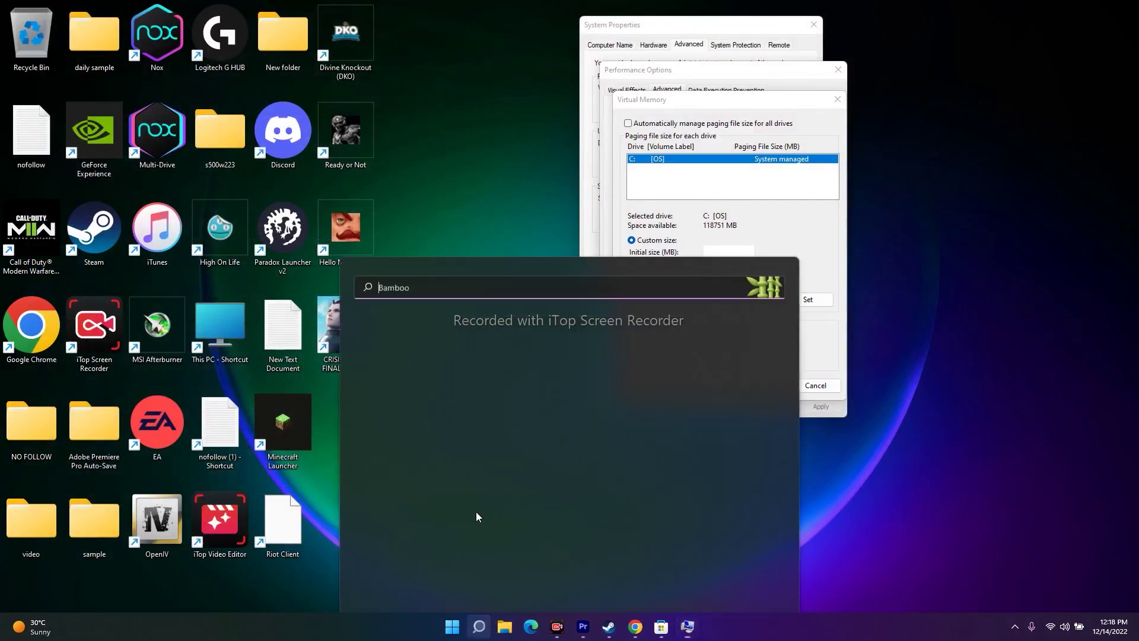
{"action": "type", "text": "calculator"}
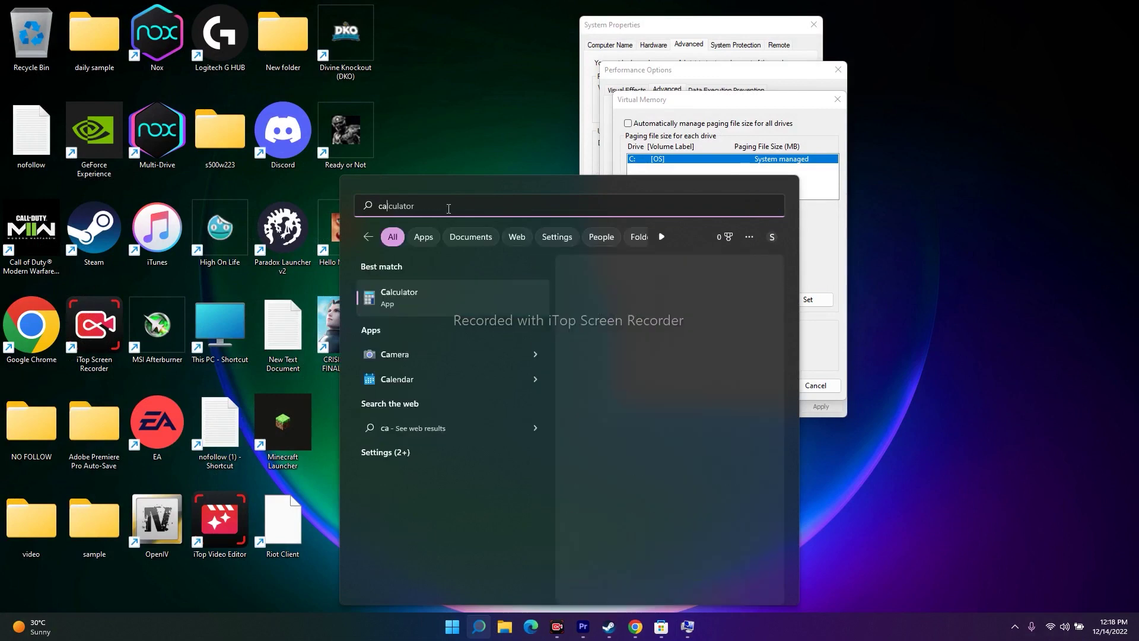
{"action": "left_click", "coordinate": [457, 303]}
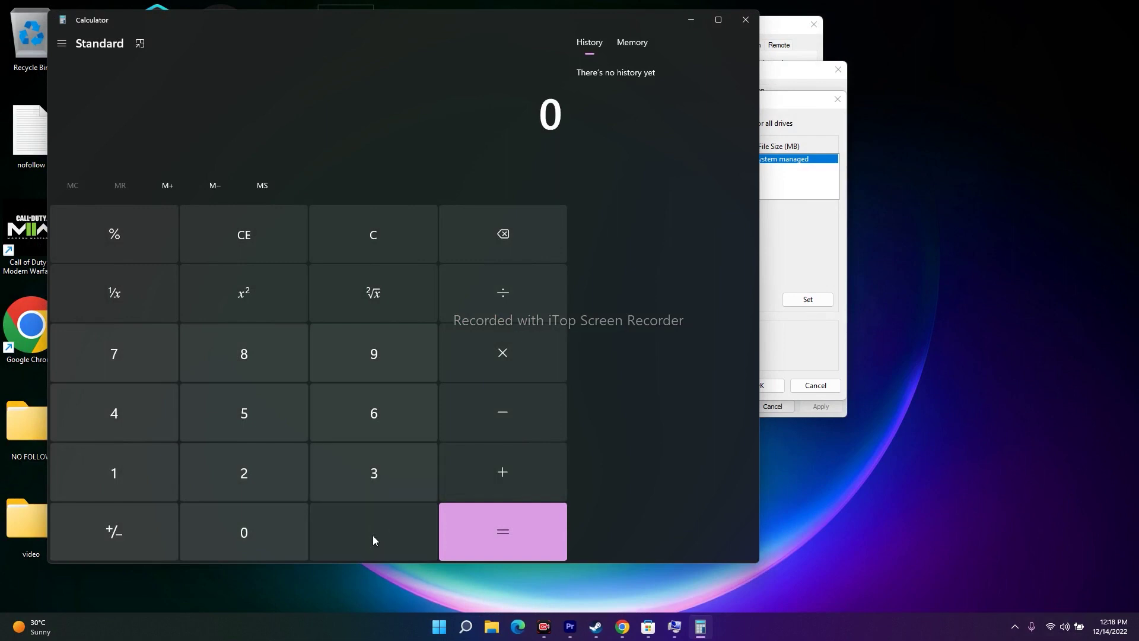
{"action": "left_click", "coordinate": [367, 480]}
{"action": "left_click", "coordinate": [246, 472]}
{"action": "left_click", "coordinate": [510, 337]}
{"action": "left_click", "coordinate": [168, 484]}
{"action": "left_click", "coordinate": [279, 523]}
{"action": "left_click", "coordinate": [248, 479]}
{"action": "left_click", "coordinate": [89, 415]}
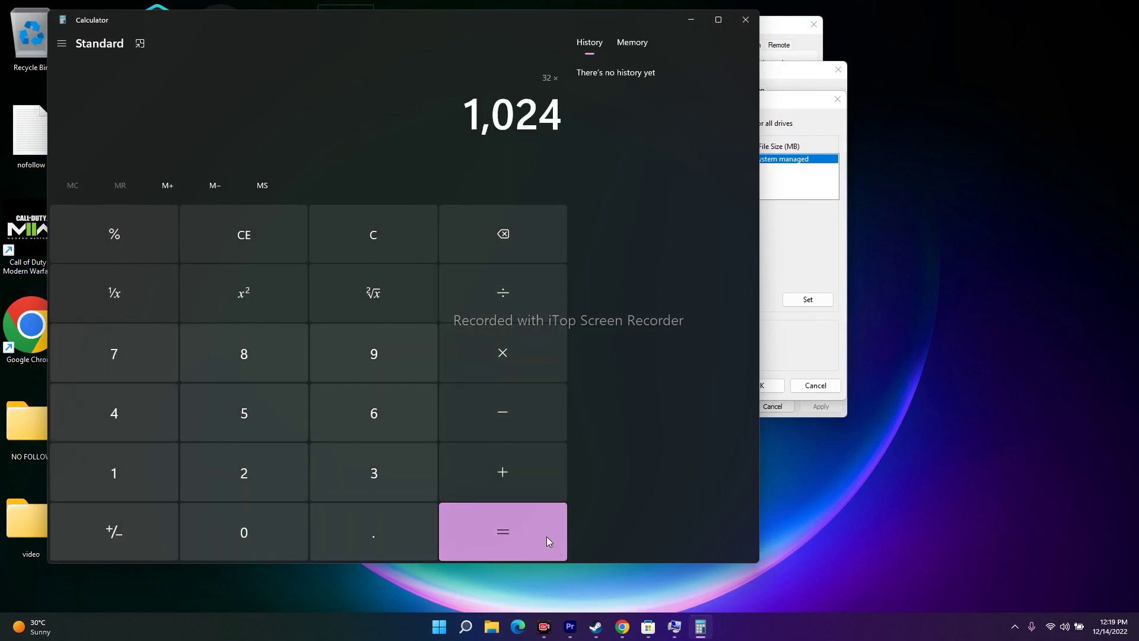
{"action": "left_click", "coordinate": [547, 540]}
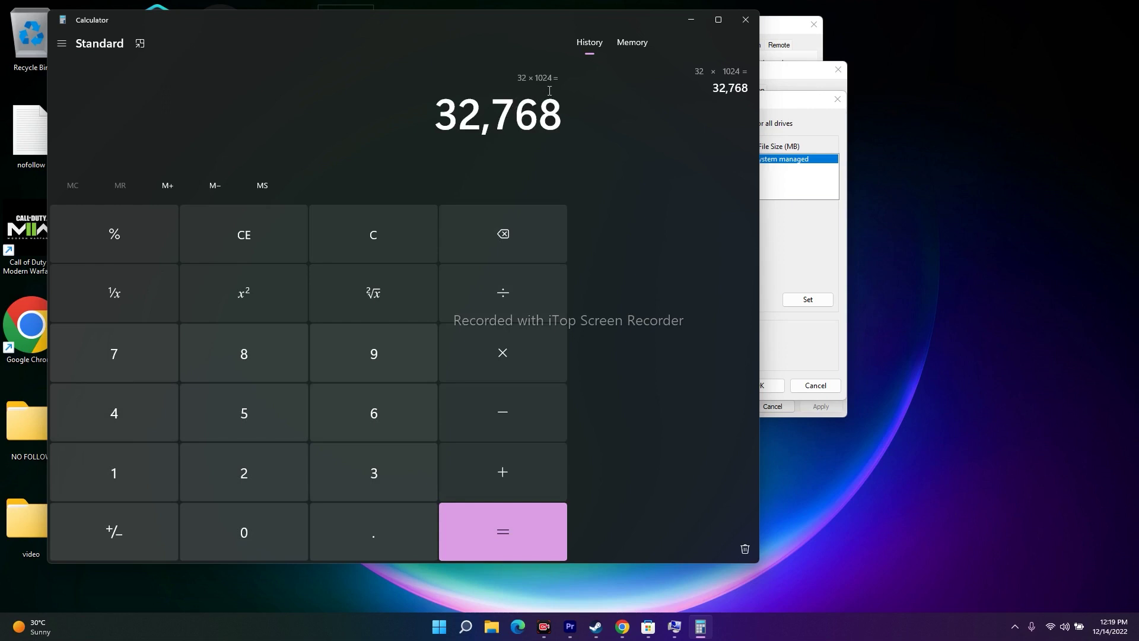
- Multiply the result by 1.5 and copy 49,152 into the paging file's initial size
{"action": "left_click", "coordinate": [487, 355]}
{"action": "left_click", "coordinate": [89, 477]}
{"action": "left_click", "coordinate": [333, 521]}
{"action": "left_click", "coordinate": [258, 399]}
{"action": "left_click", "coordinate": [503, 531]}
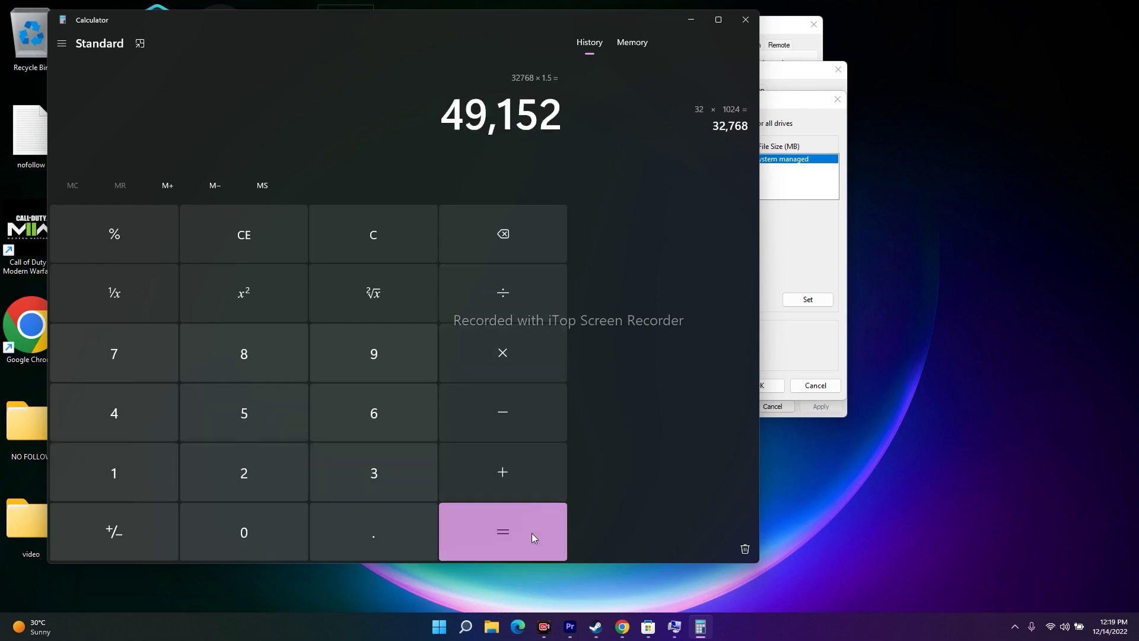
{"action": "right_click", "coordinate": [454, 117]}
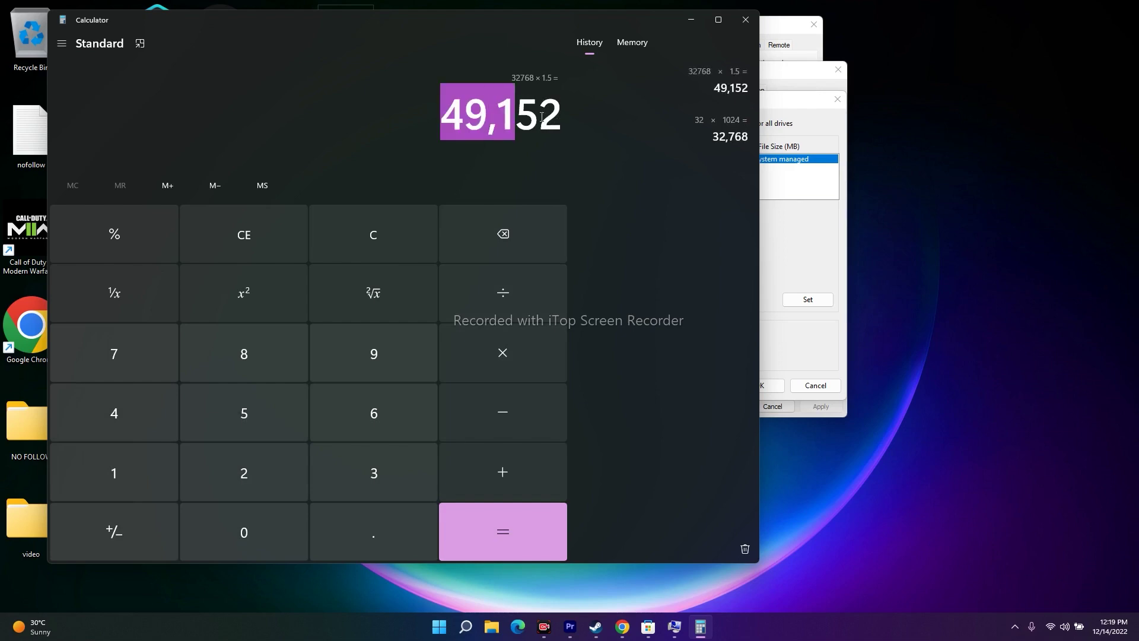
{"action": "left_click", "coordinate": [555, 134]}
{"action": "left_click", "coordinate": [691, 24]}
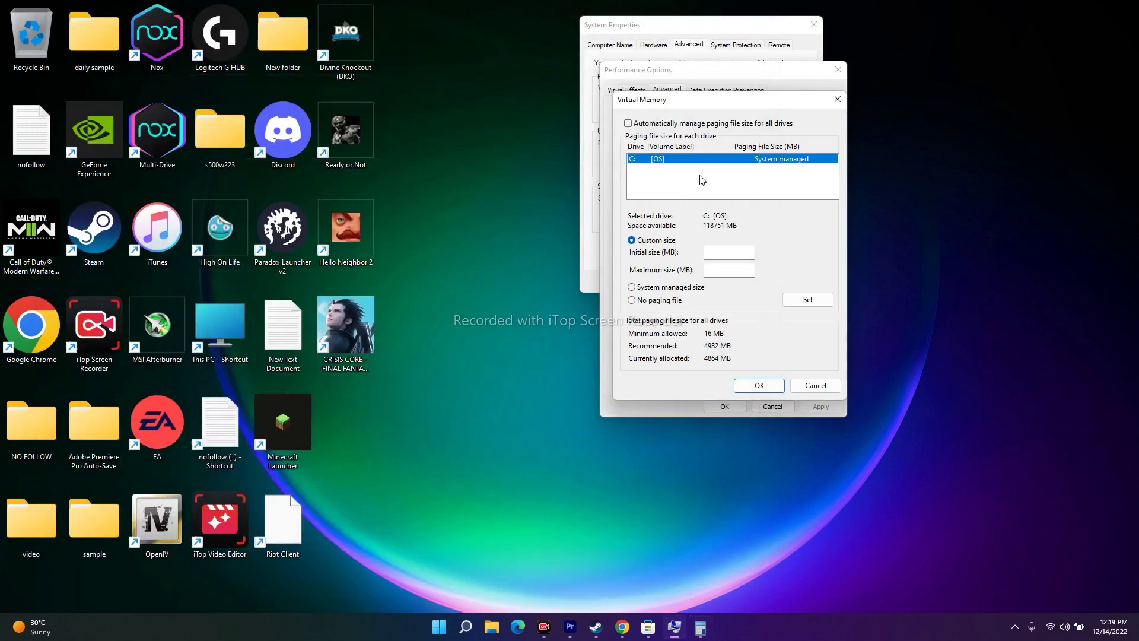
{"action": "right_click", "coordinate": [712, 252]}
{"action": "left_click", "coordinate": [744, 301]}
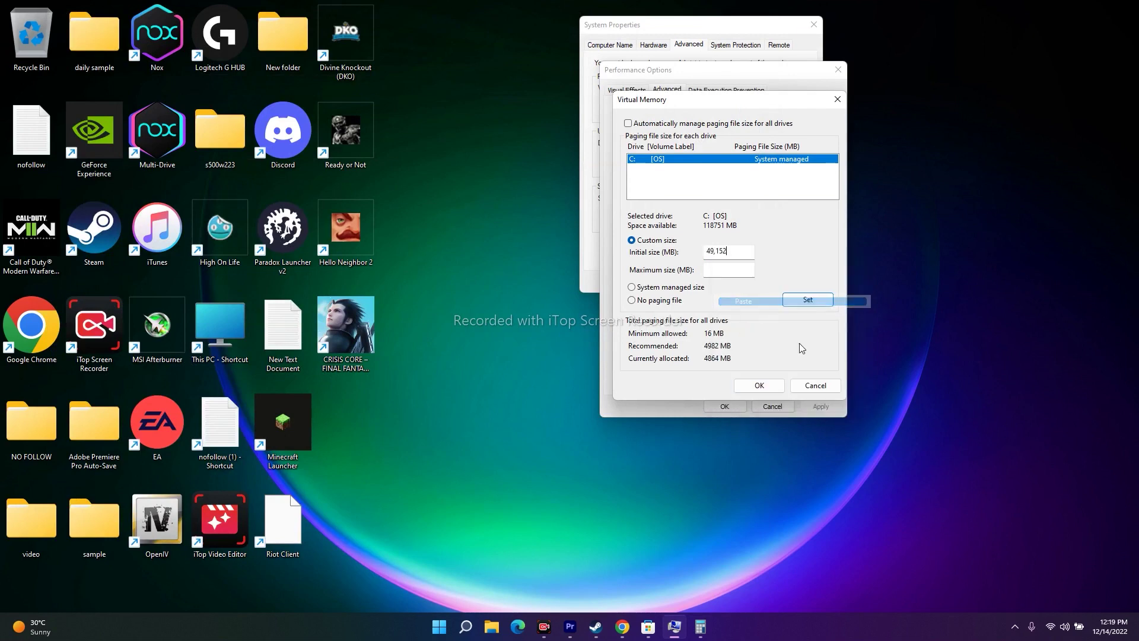
- Return to Calculator, clear the previous result, and compute 32 × 1024 again
{"action": "left_click", "coordinate": [700, 626]}
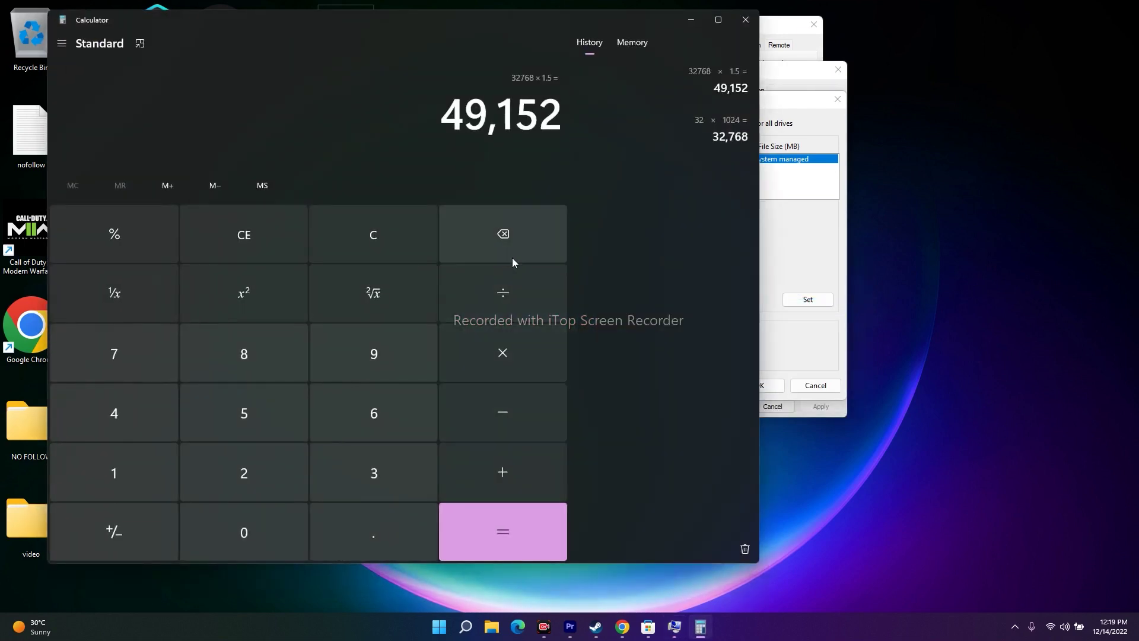
{"action": "left_click", "coordinate": [130, 233]}
{"action": "left_click", "coordinate": [130, 233]}
{"action": "left_click", "coordinate": [220, 235]}
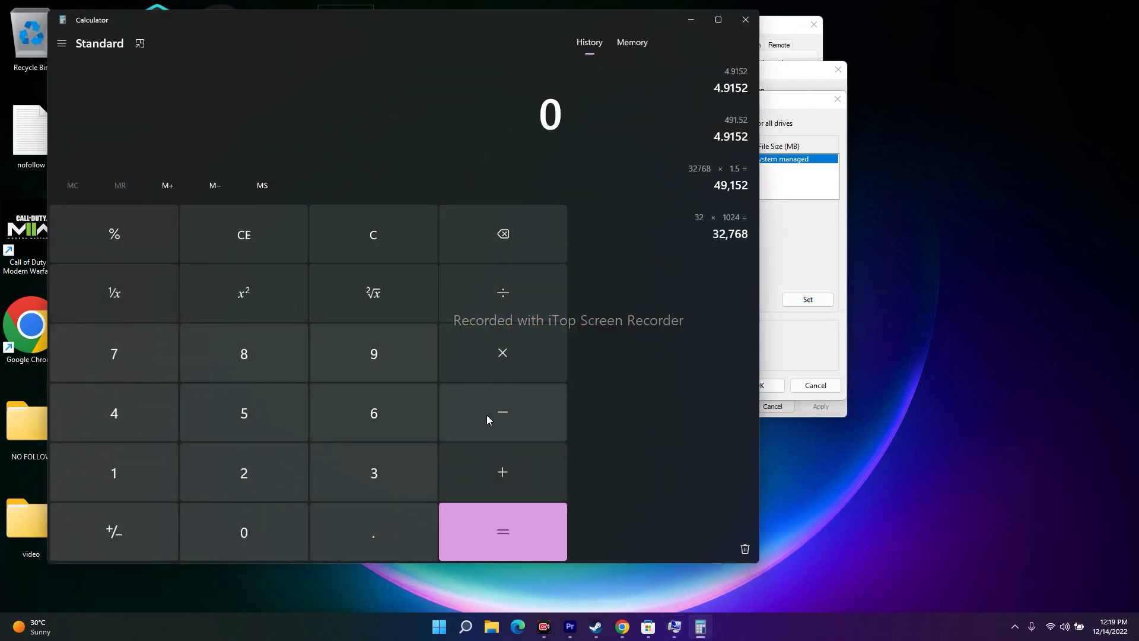
{"action": "left_click", "coordinate": [374, 475]}
{"action": "left_click", "coordinate": [269, 476]}
{"action": "left_click", "coordinate": [503, 353]}
{"action": "left_click", "coordinate": [108, 479]}
{"action": "left_click", "coordinate": [244, 532]}
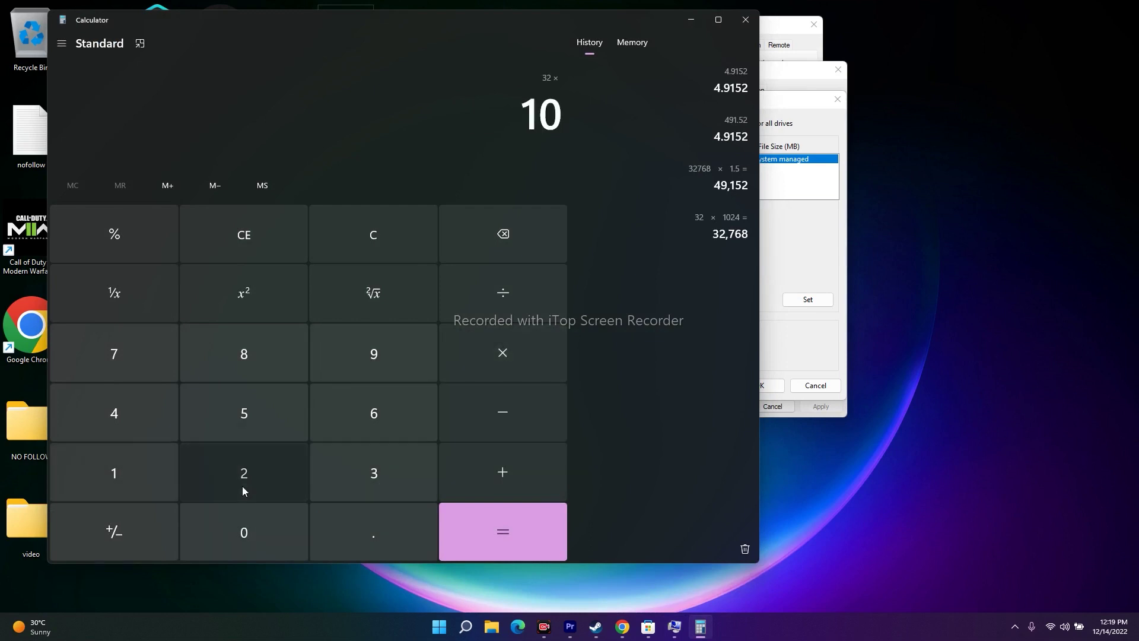
{"action": "left_click", "coordinate": [243, 473]}
{"action": "left_click", "coordinate": [114, 413]}
{"action": "left_click", "coordinate": [515, 548]}
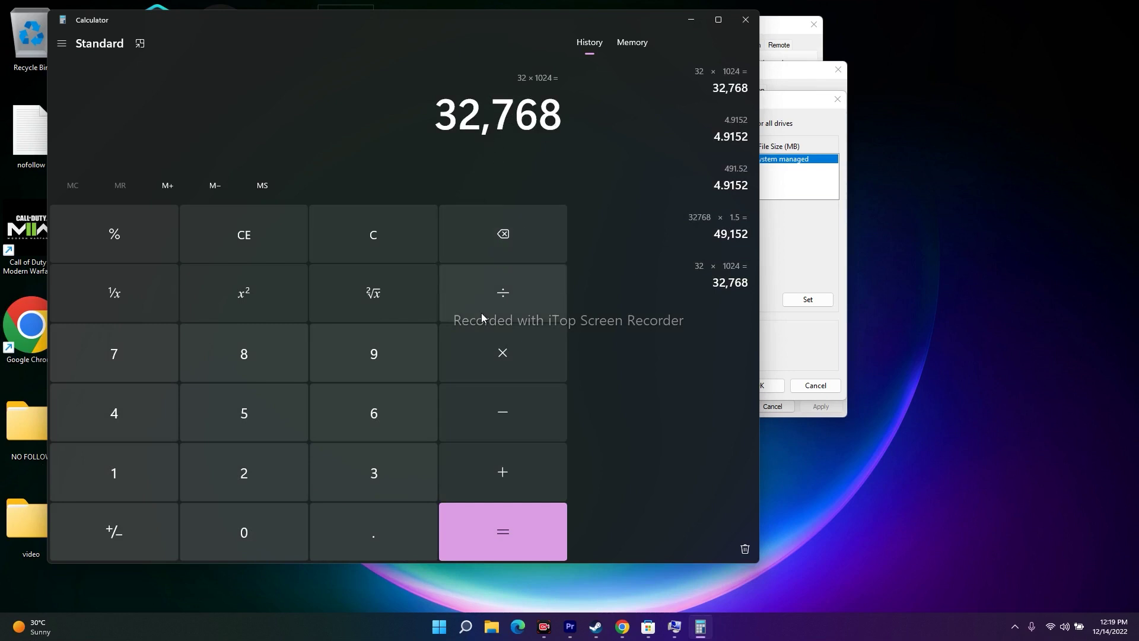
- Multiply the result by 3, copy 98,304 into the paging file's maximum size, and close Calculator
{"action": "left_click", "coordinate": [506, 356]}
{"action": "left_click", "coordinate": [362, 483]}
{"action": "left_click", "coordinate": [500, 541]}
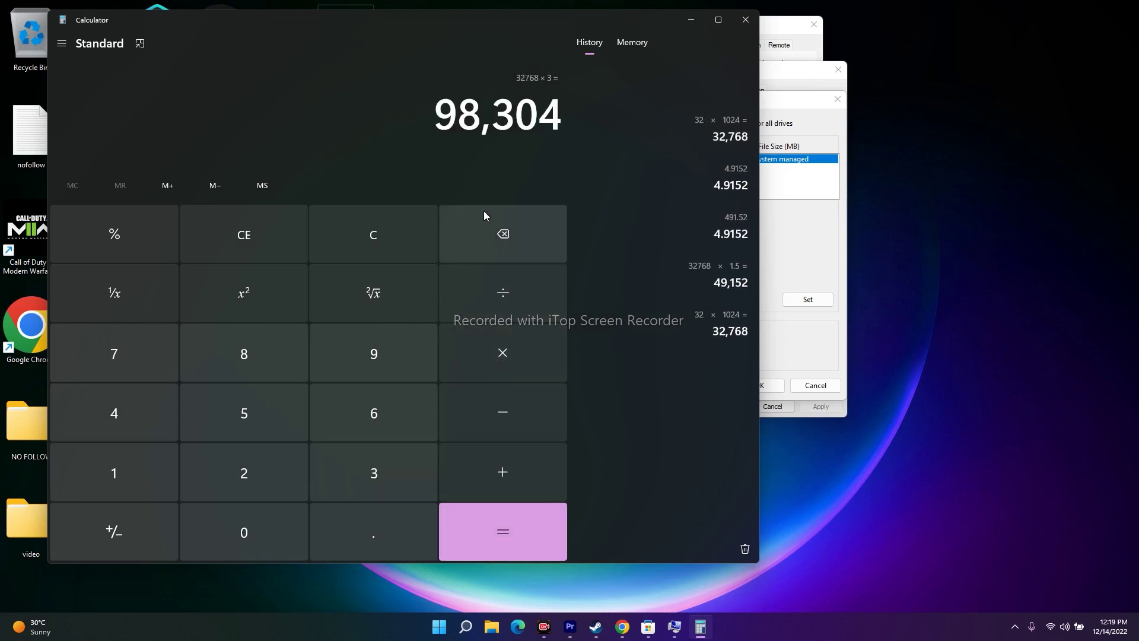
{"action": "left_click_drag", "start_coordinate": [439, 111], "coordinate": [570, 120]}
{"action": "right_click", "coordinate": [536, 117]}
{"action": "left_click", "coordinate": [560, 134]}
{"action": "left_click", "coordinate": [746, 20]}
{"action": "right_click", "coordinate": [711, 272]}
{"action": "left_click", "coordinate": [742, 325]}
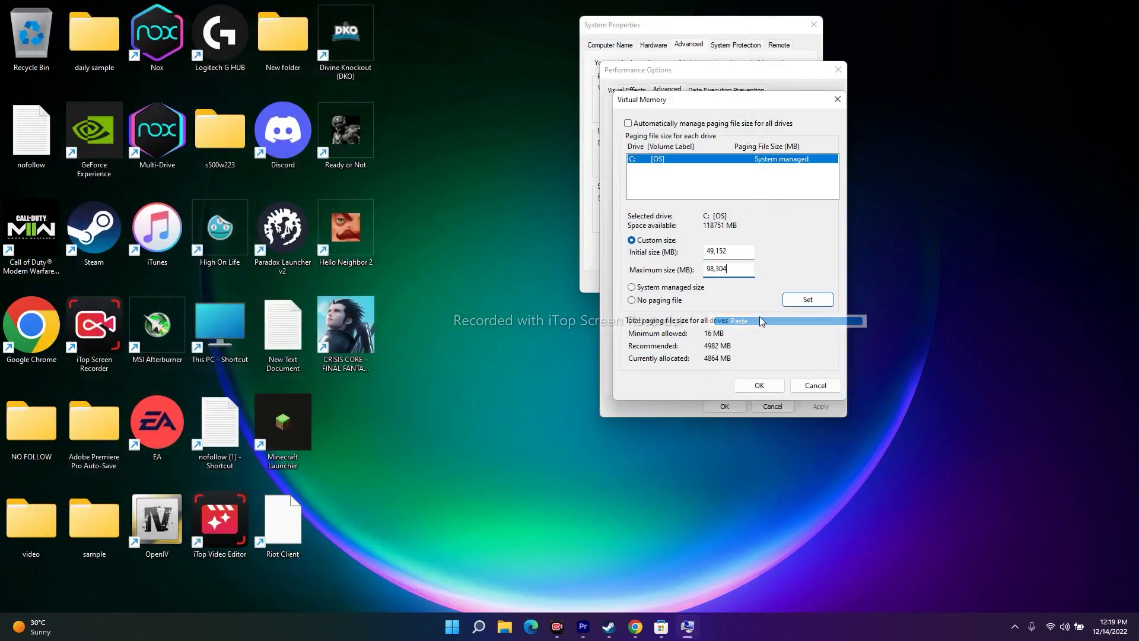
- Cancel the virtual memory settings and performance options, close System Properties, and switch to the Steam library
{"action": "left_click", "coordinate": [825, 388]}
{"action": "left_click", "coordinate": [773, 406]}
{"action": "left_click", "coordinate": [813, 27]}
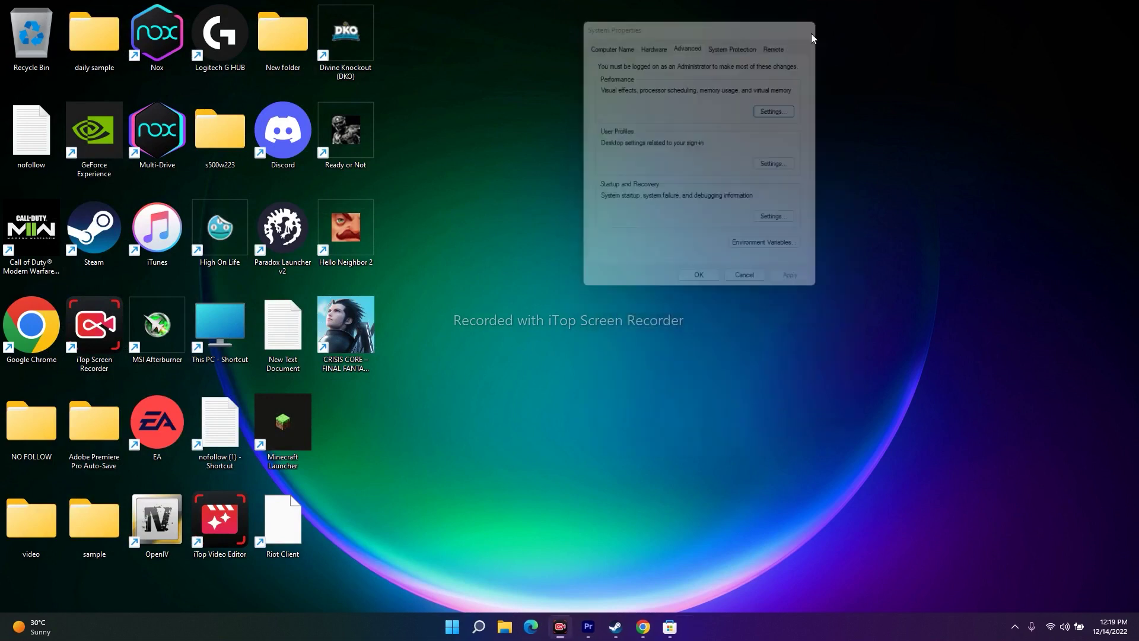
{"action": "left_click", "coordinate": [616, 626]}
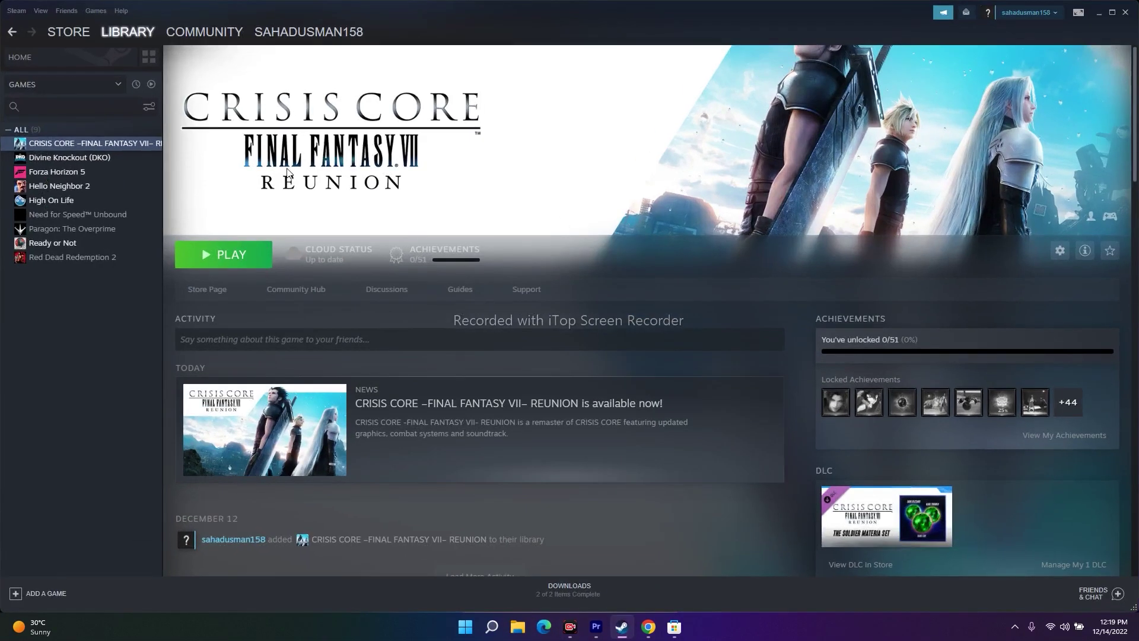